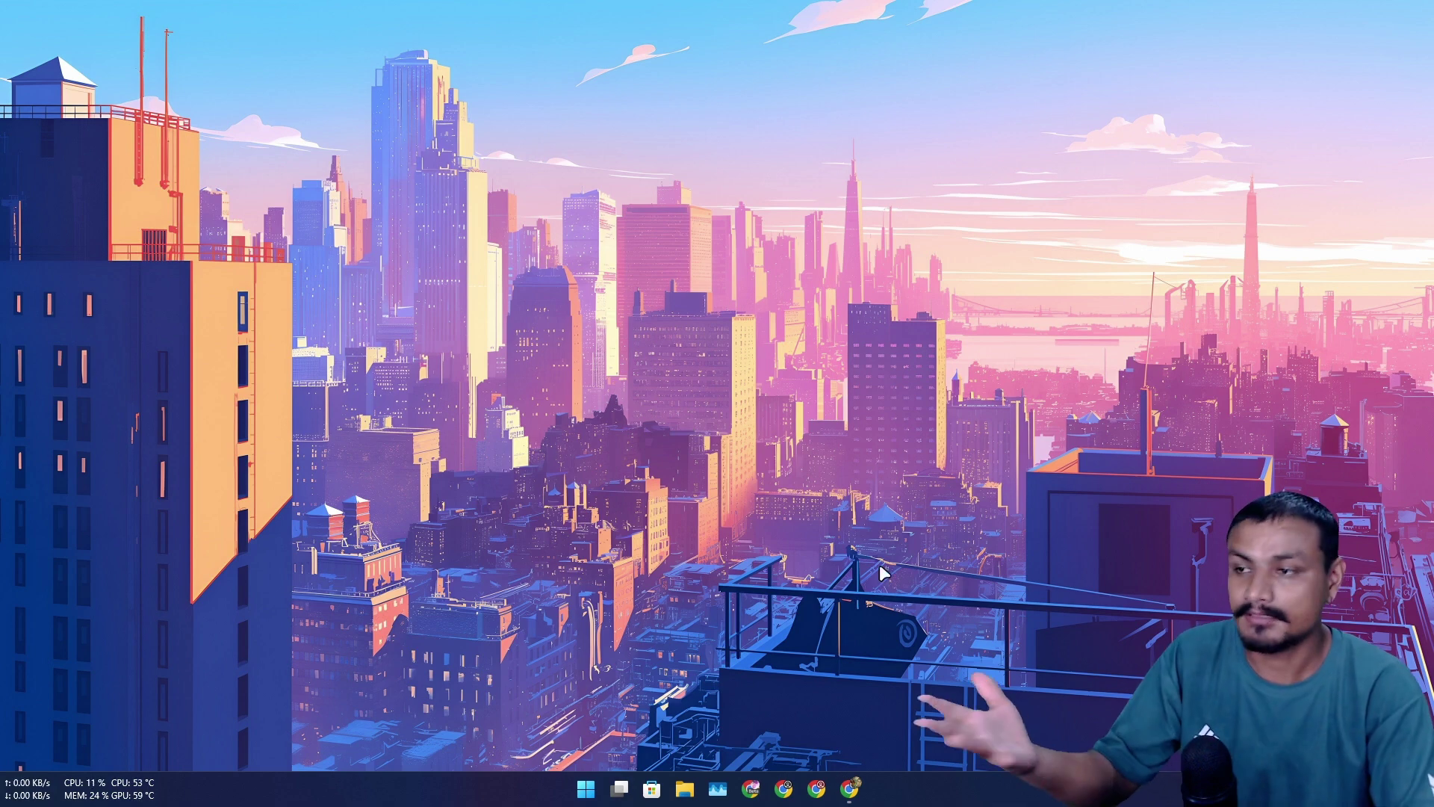
# Restore the Chrome window showing the Flow Launcher website from the taskbar
pyautogui.click(849, 788)
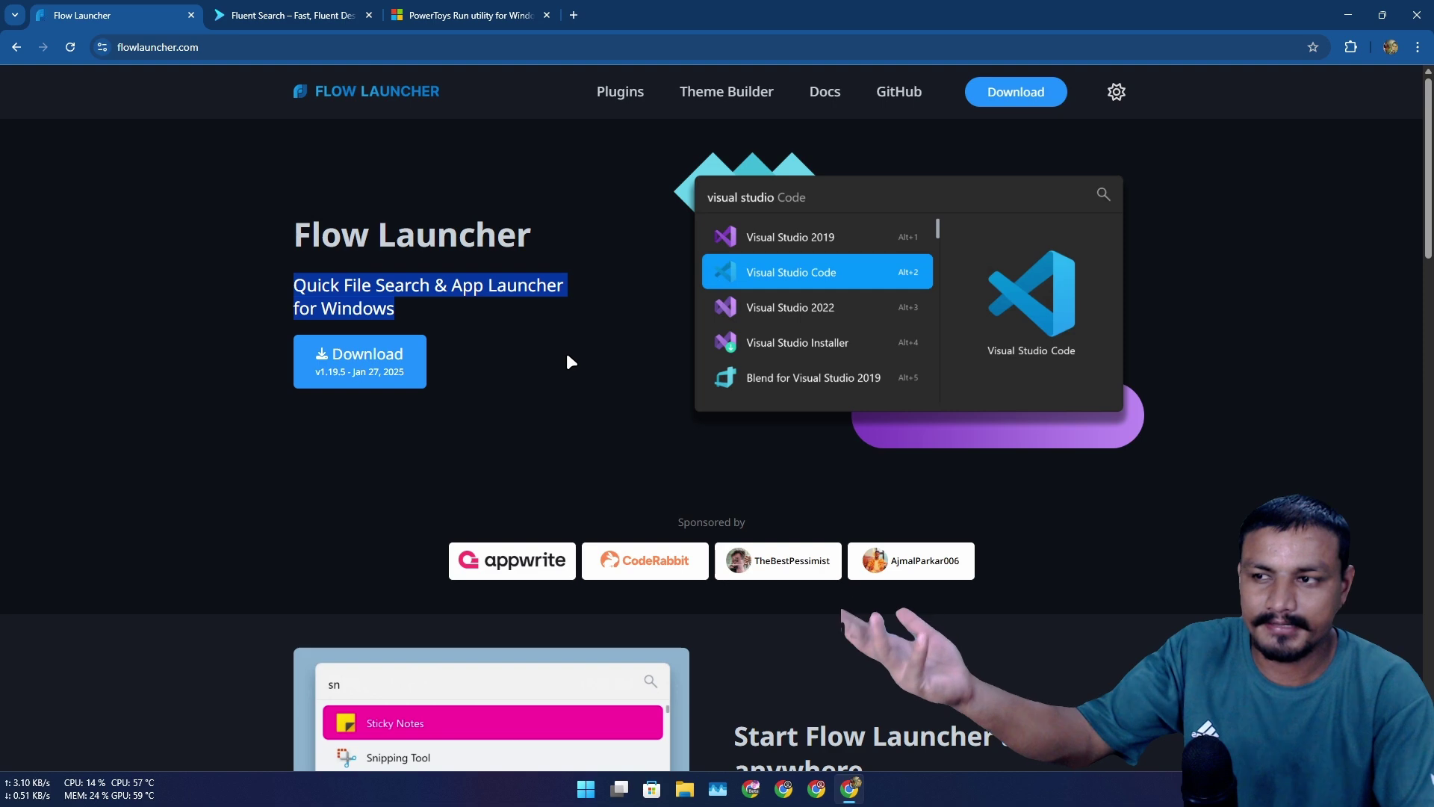
# Scroll through the Flow Launcher homepage, then the Fluent Search site in the next tab
pyautogui.scroll(-5, 598, 370)
pyautogui.scroll(-5, 739, 433)
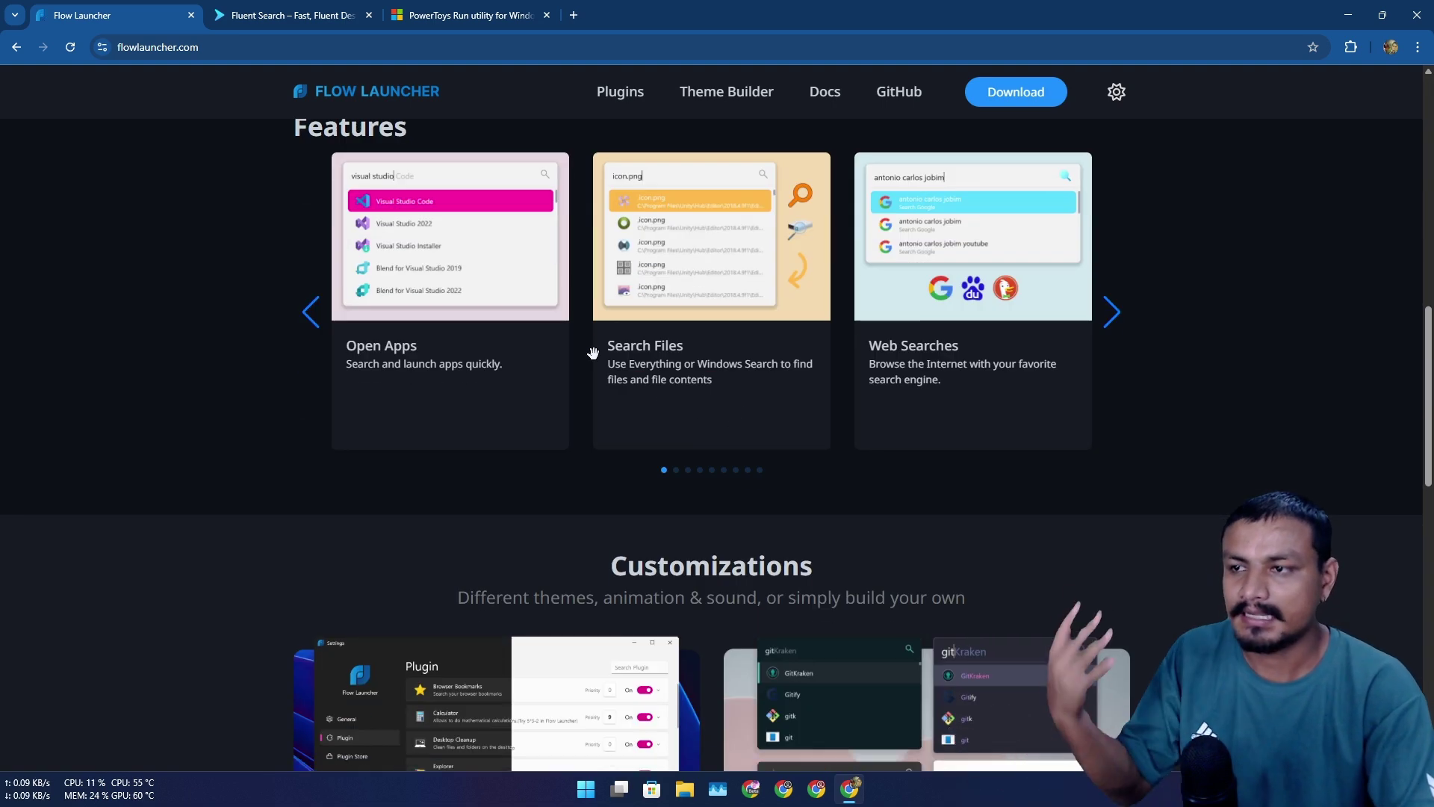
pyautogui.hotkey('ctrl', 'Tab')
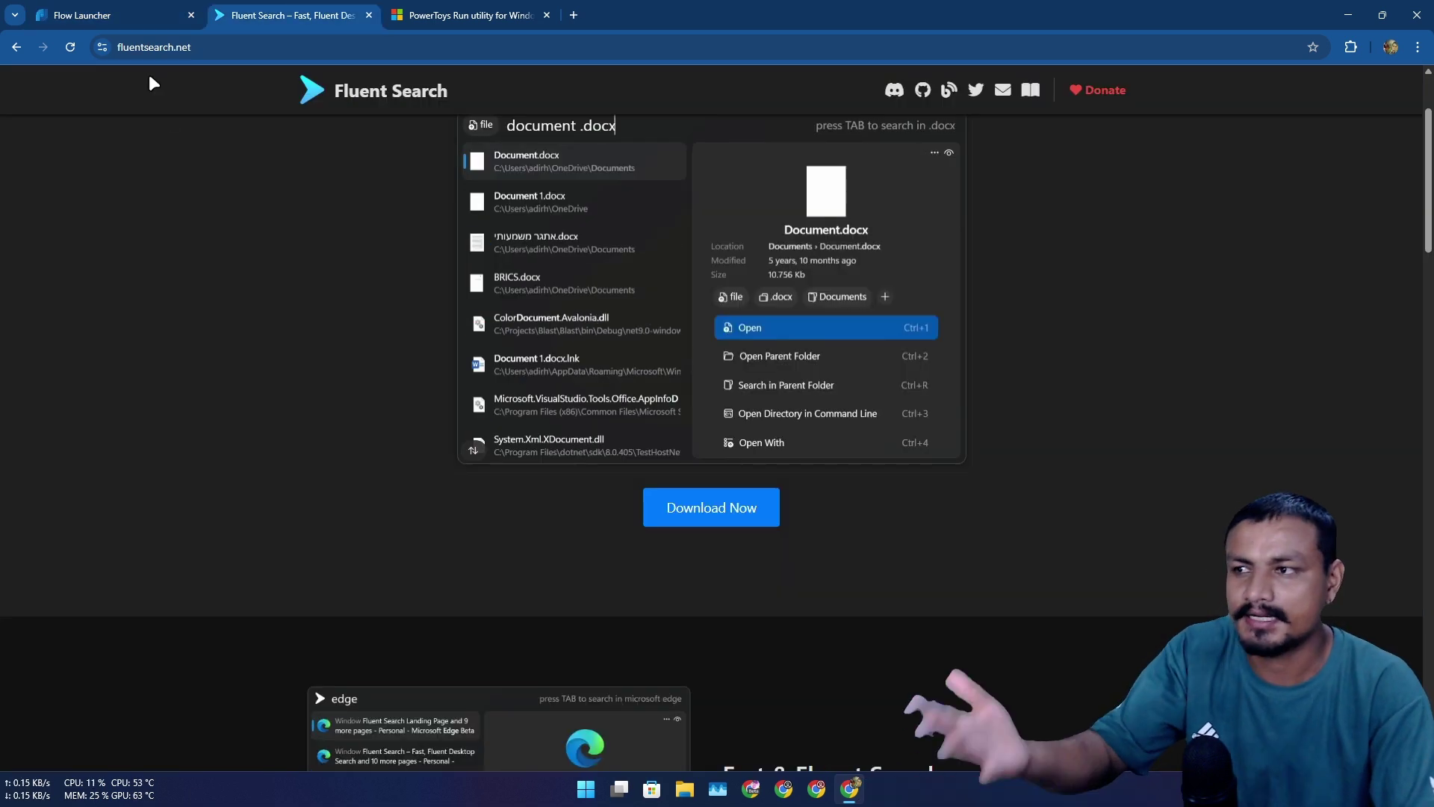
pyautogui.scroll(-5, 614, 432)
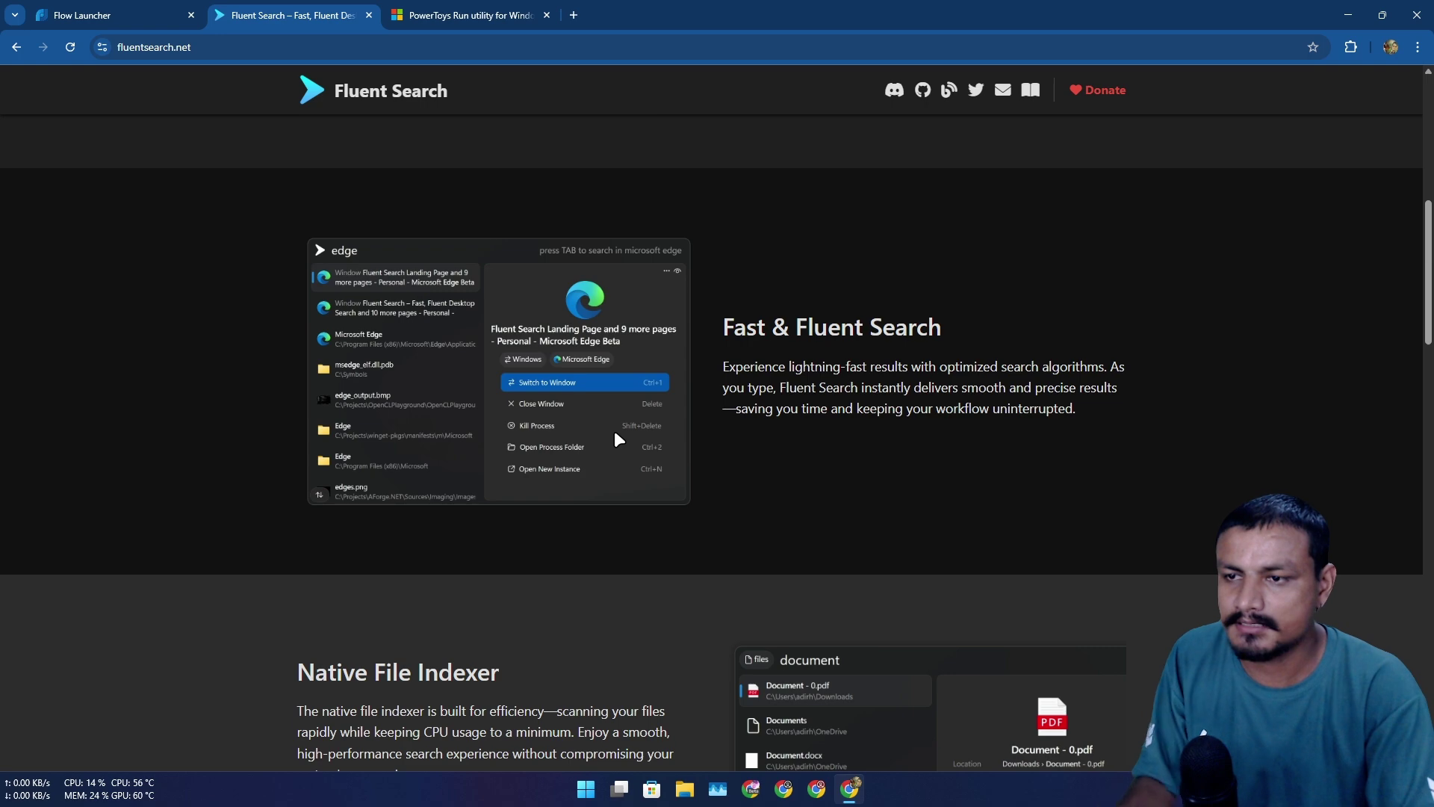
pyautogui.scroll(-4, 707, 398)
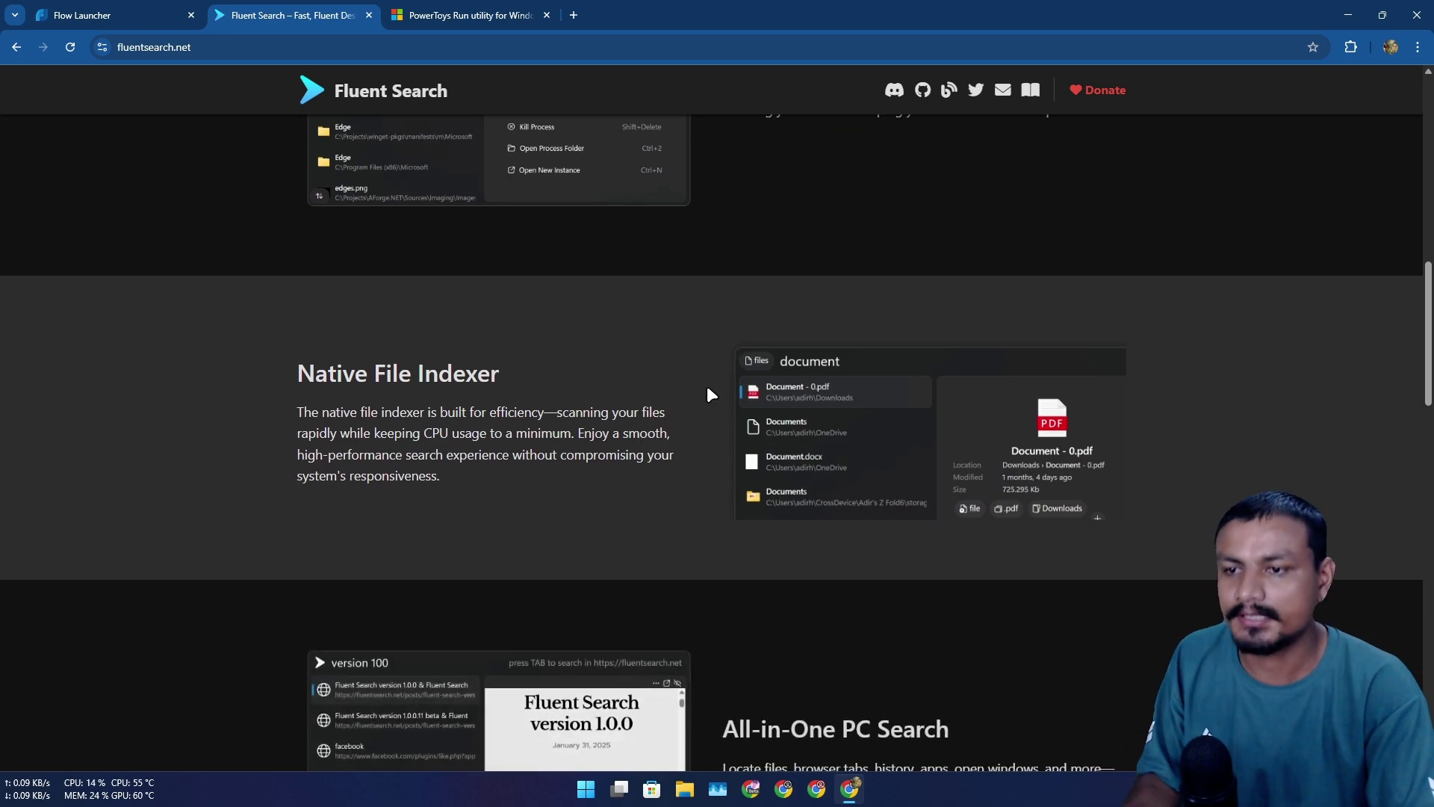
# Move to the PowerToys Run documentation tab and read its Features and Settings sections
pyautogui.hotkey('ctrl', 'Tab')
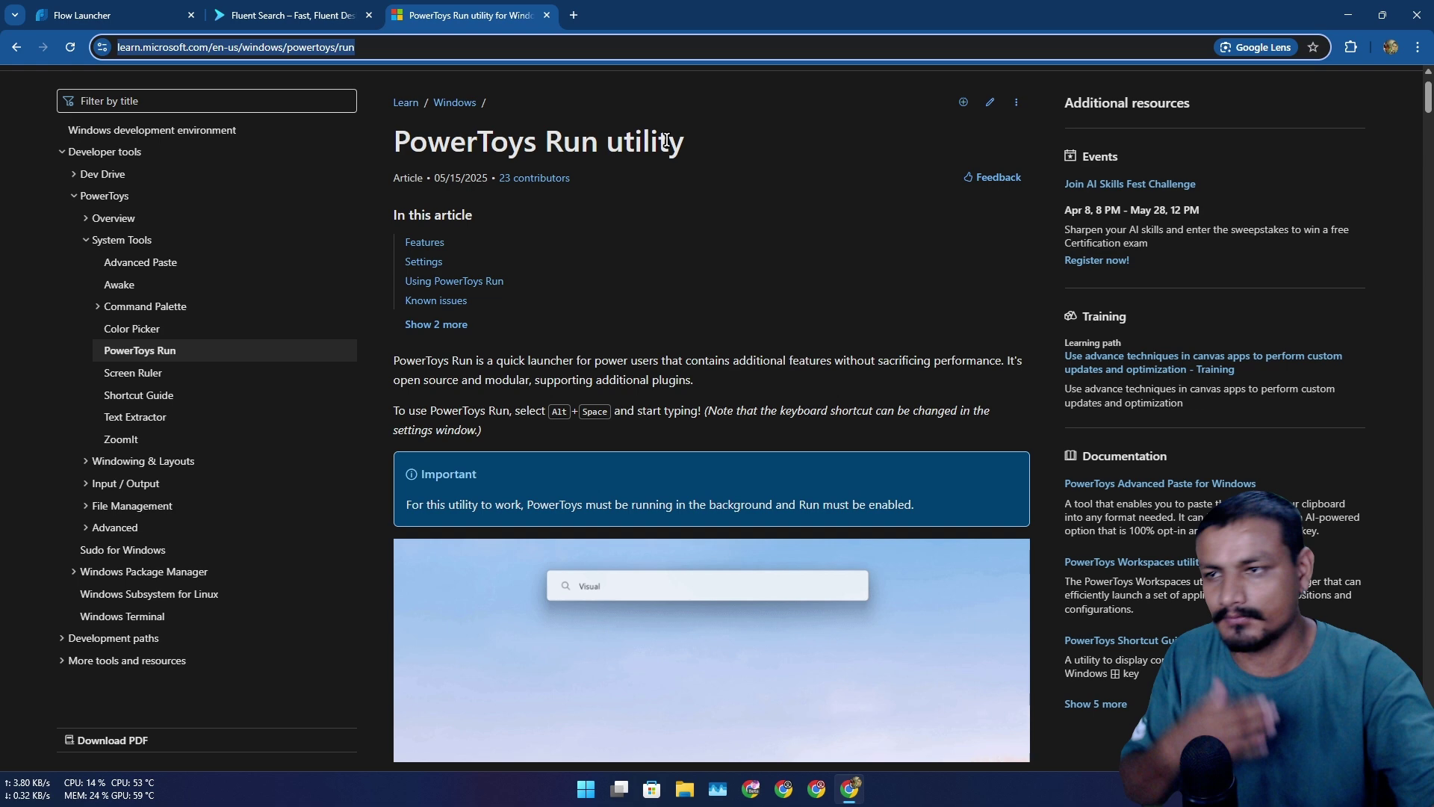
pyautogui.scroll(-5, 731, 364)
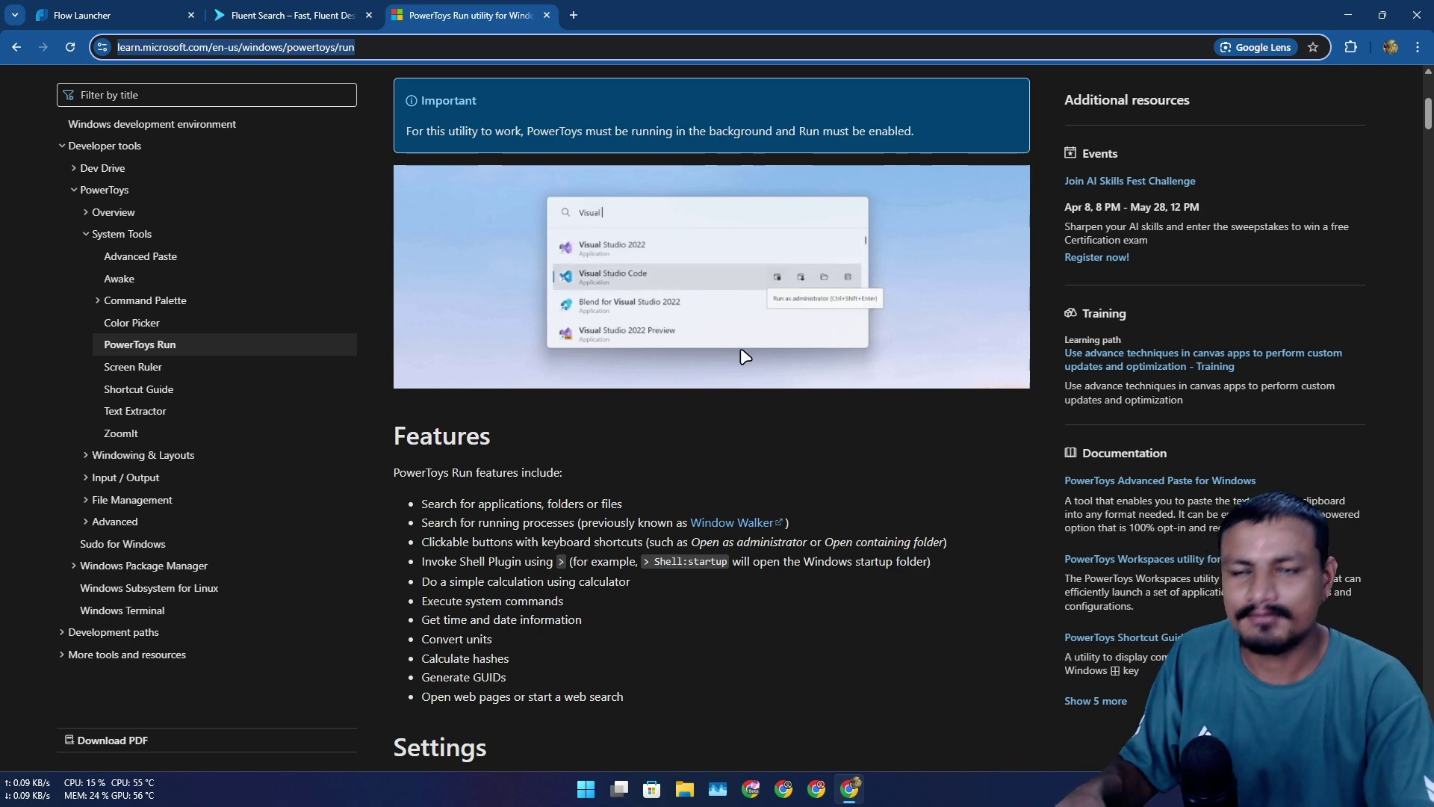
pyautogui.scroll(-3, 705, 452)
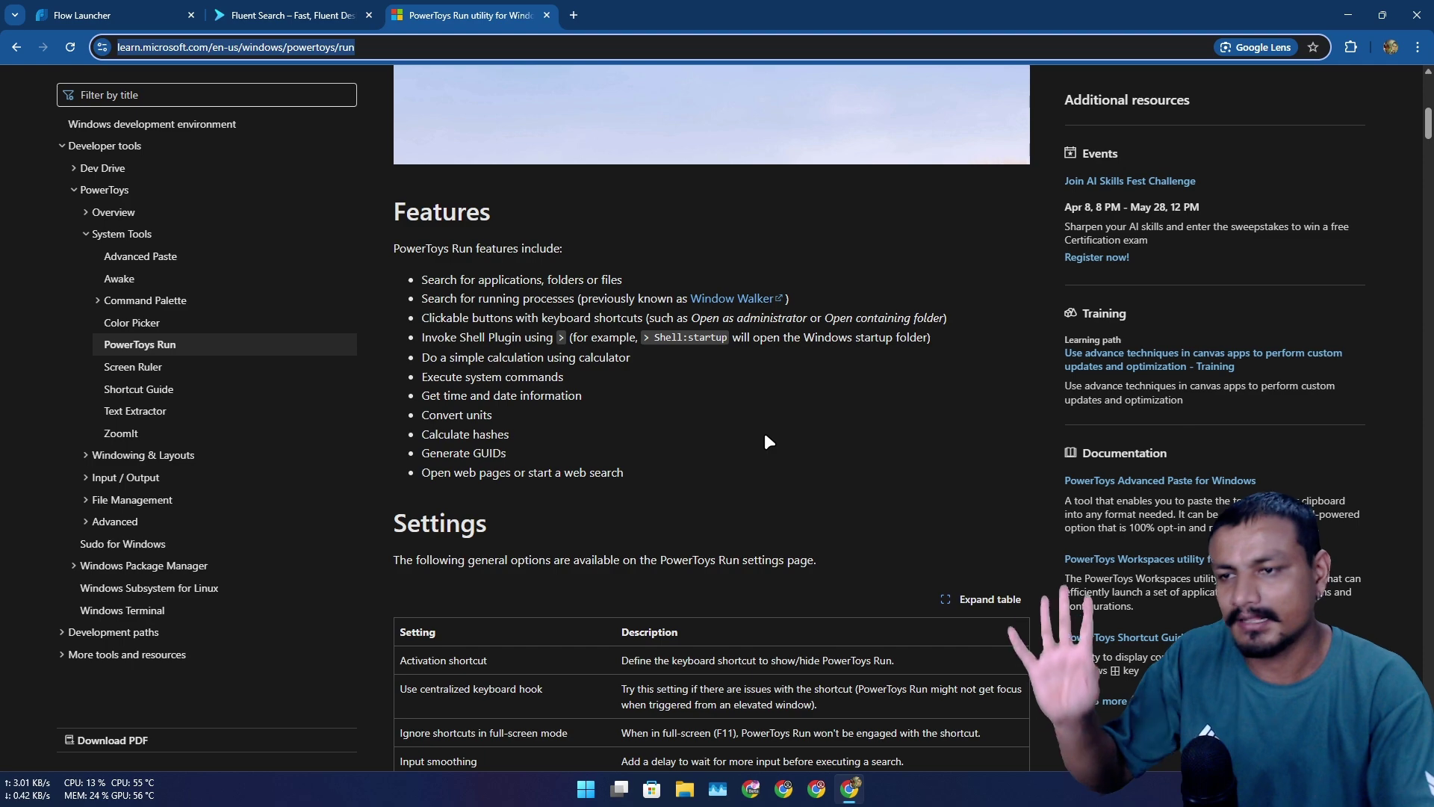
# Highlight the Command Palette utility title, scroll the article, then show the desktop with Win+D
pyautogui.scroll(-6, 769, 429)
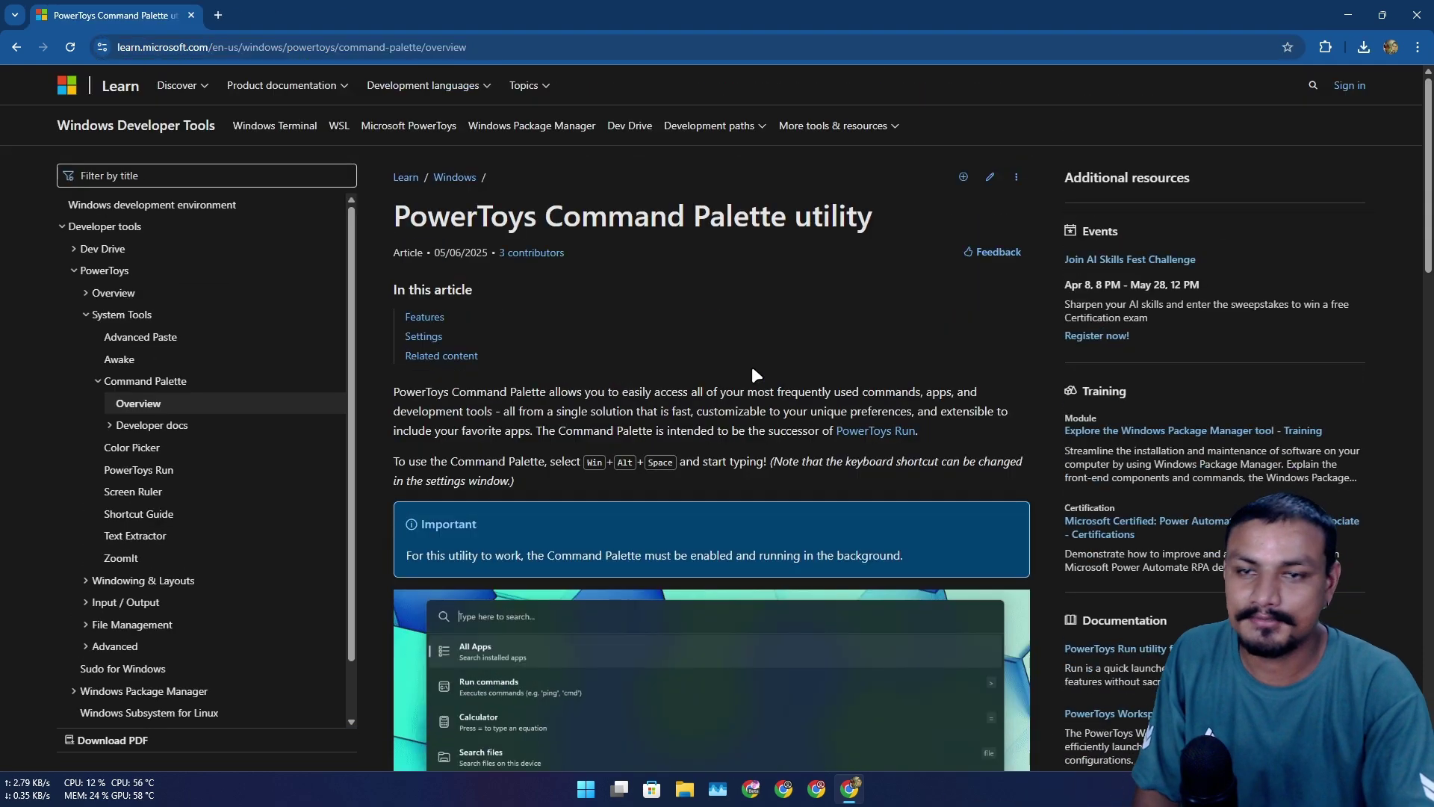
pyautogui.moveTo(407, 211); pyautogui.dragTo(826, 217)
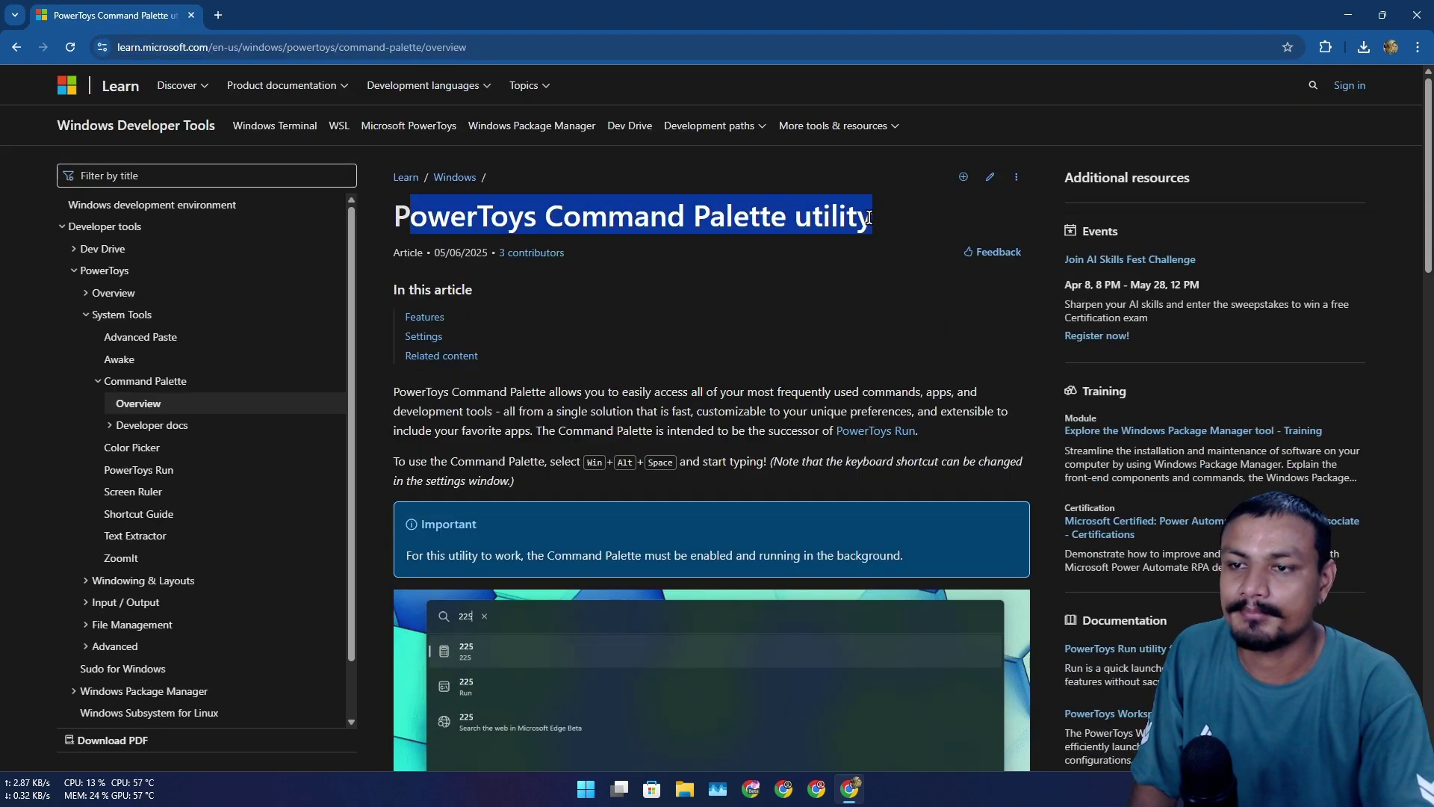
pyautogui.click(722, 324)
pyautogui.scroll(-5, 738, 327)
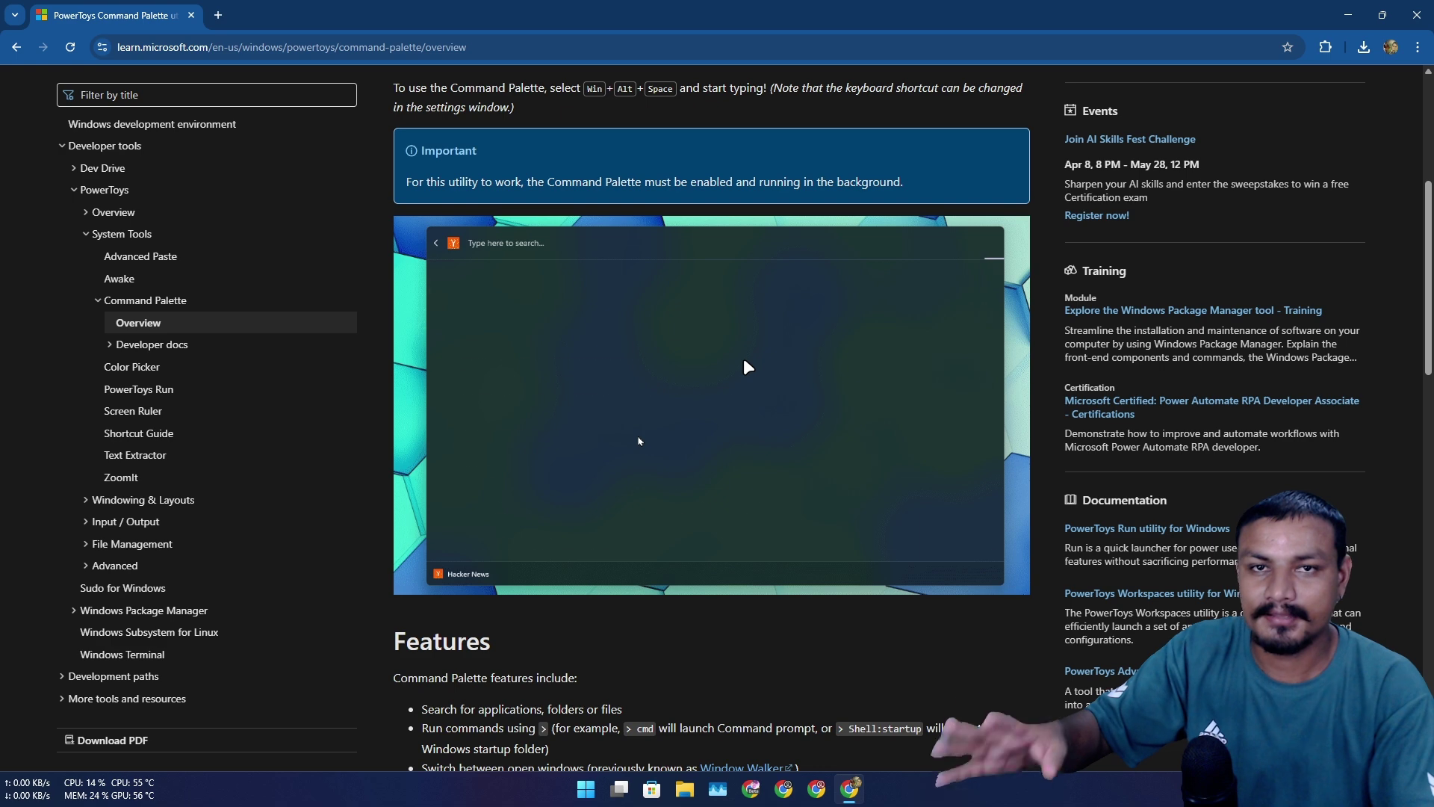
pyautogui.scroll(5, 821, 336)
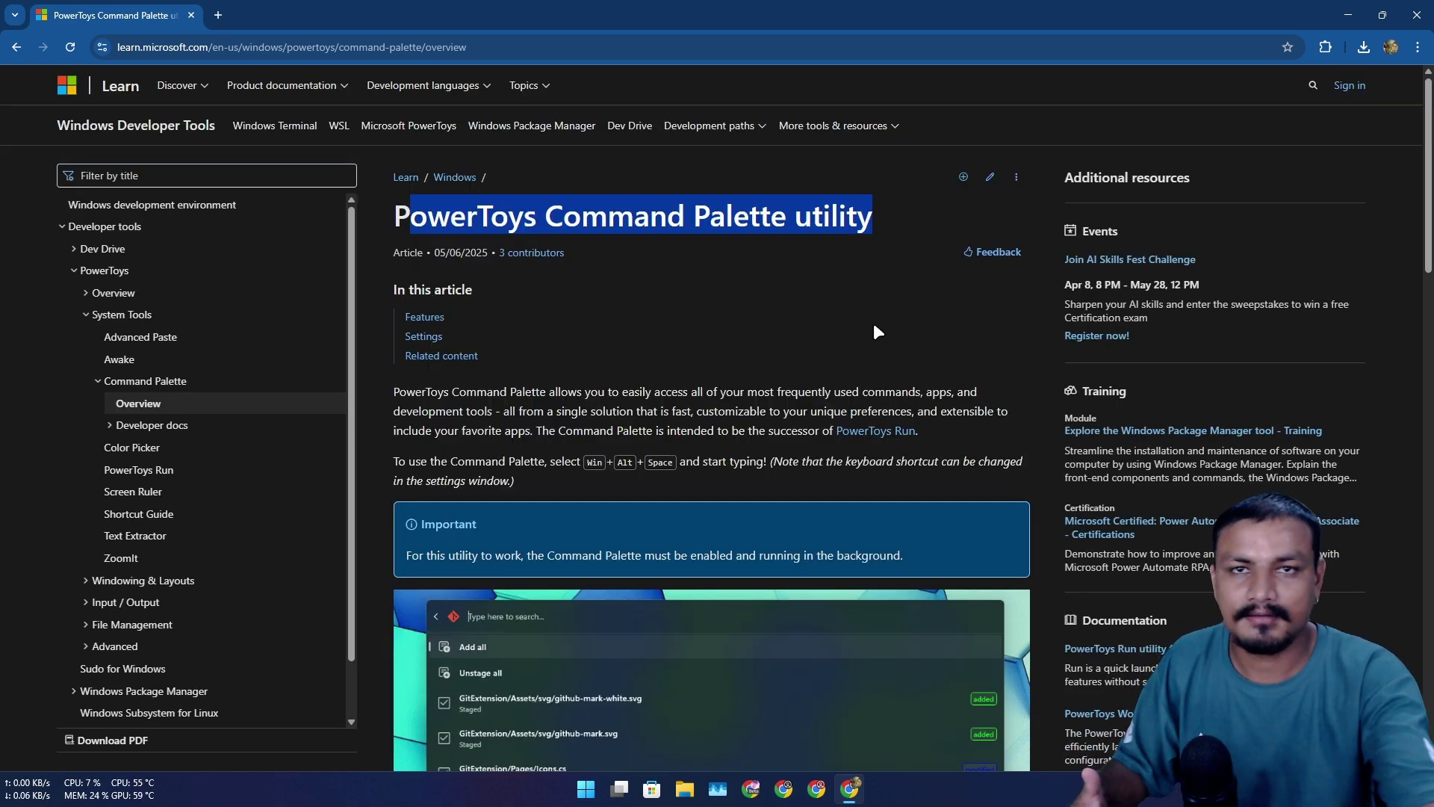
pyautogui.press('super+d')
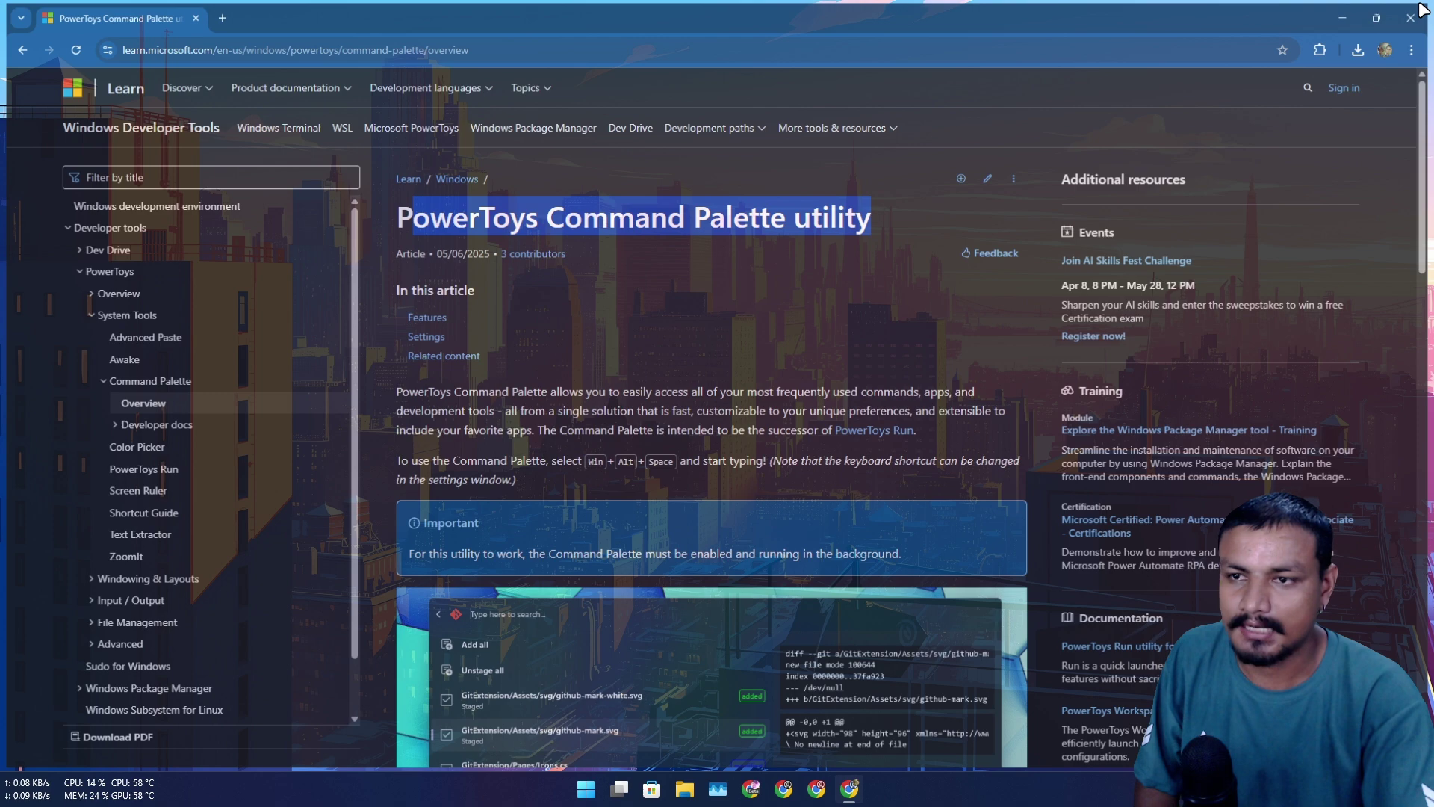
# Open the Command Palette with Win+Alt+Space and browse its command list
pyautogui.press('super+alt+space')
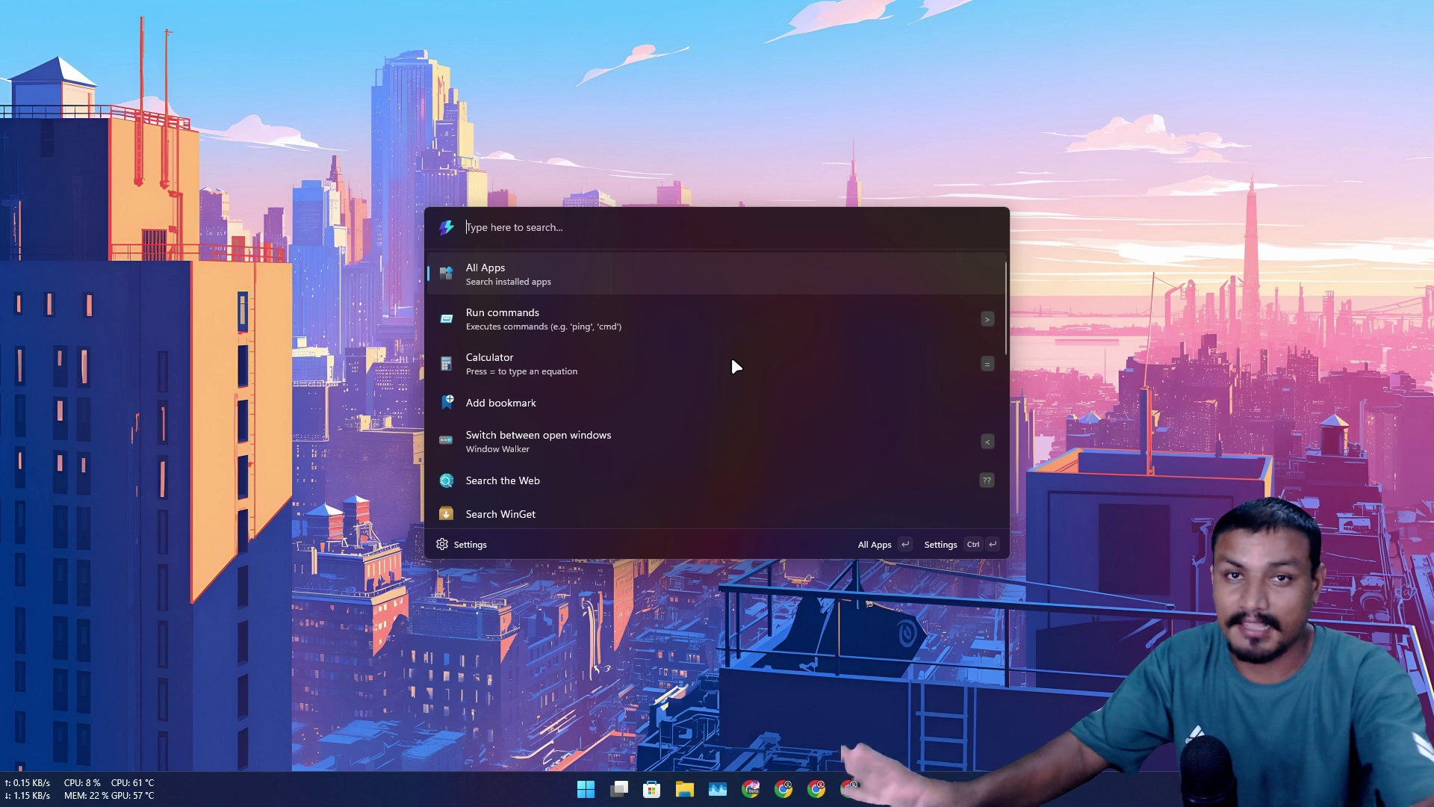
pyautogui.scroll(-6, 717, 388)
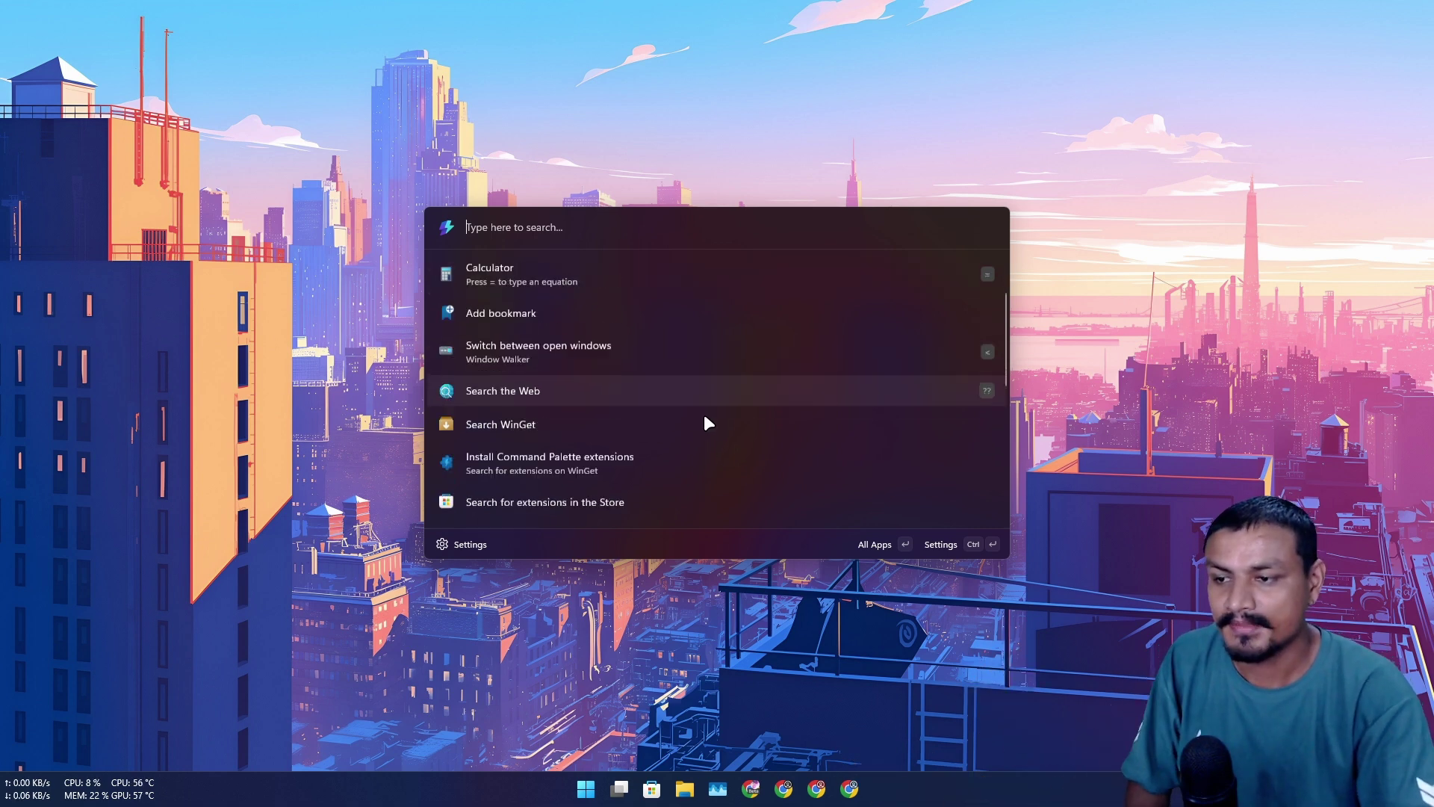
pyautogui.scroll(5, 696, 434)
pyautogui.scroll(2, 691, 447)
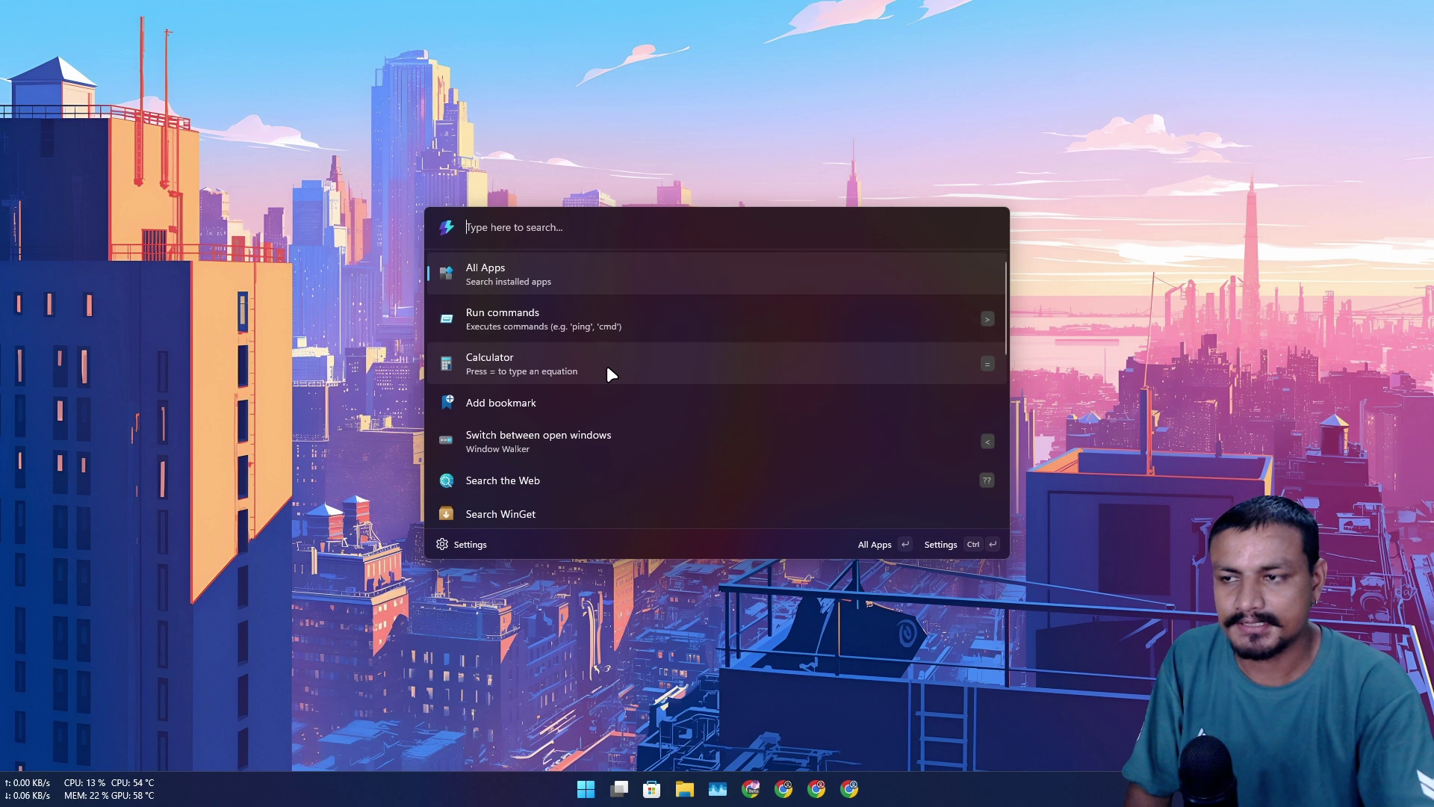
pyautogui.scroll(-8, 606, 365)
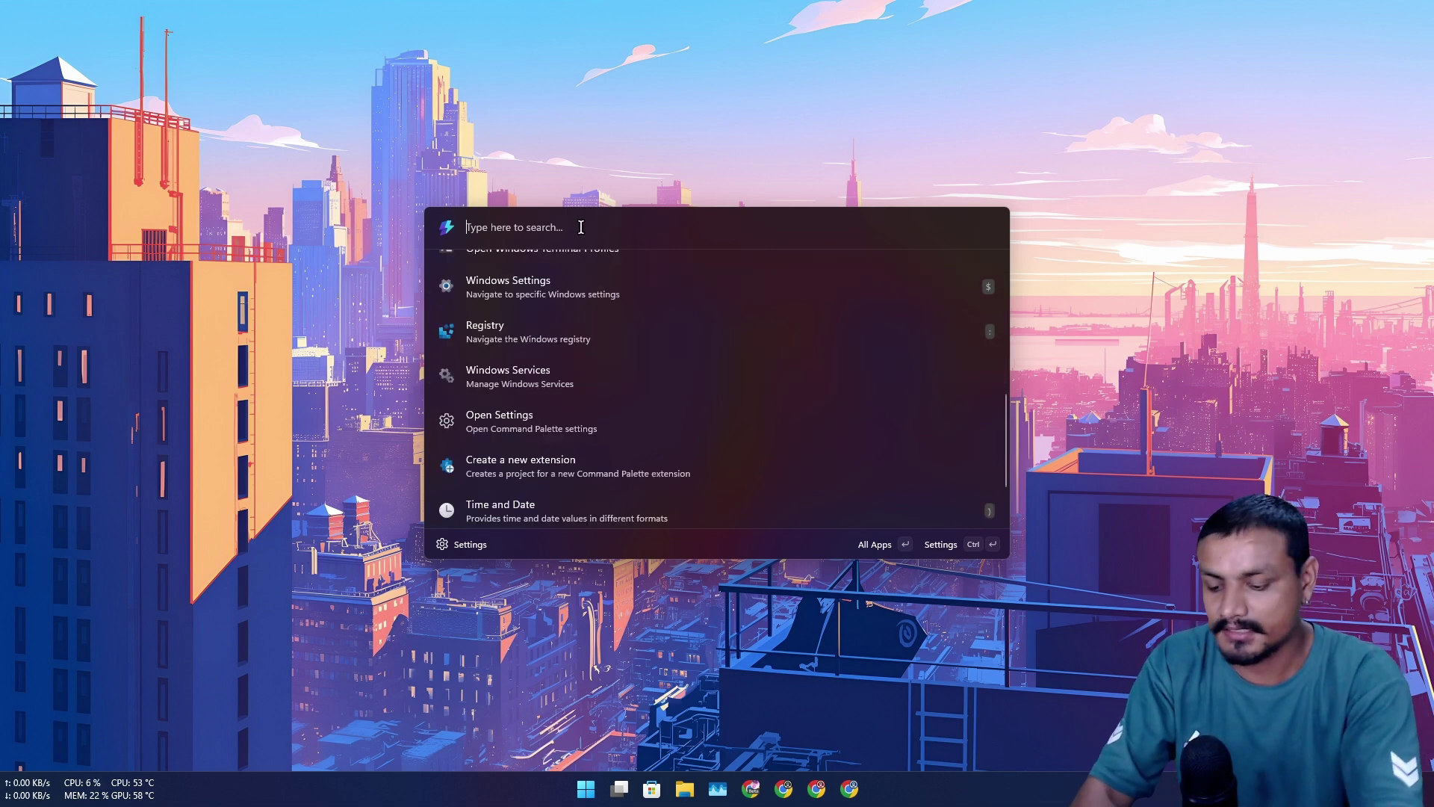
# Launch the Everything file search and search for 'web'
pyautogui.write('iles')
pyautogui.press('Return')
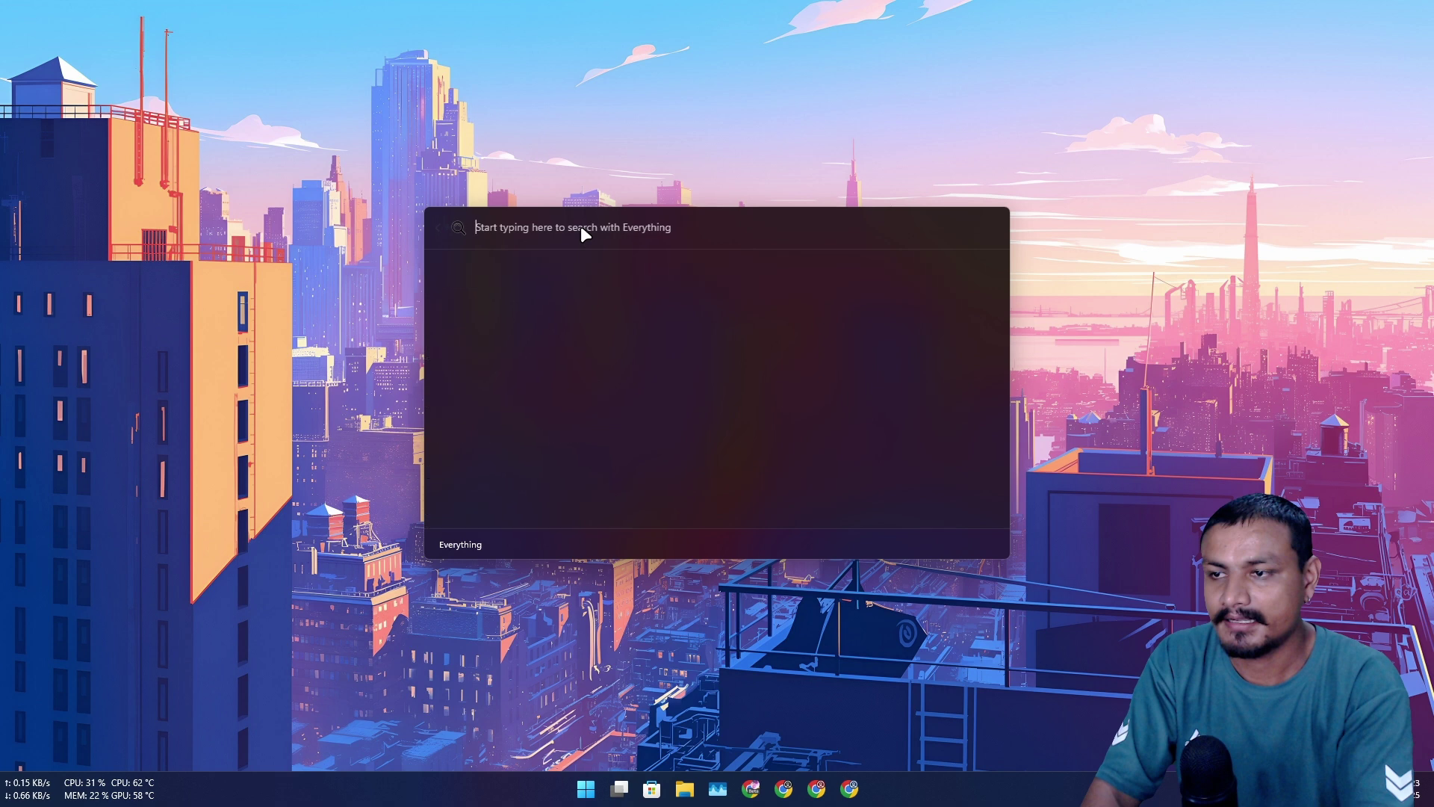
pyautogui.write('web')
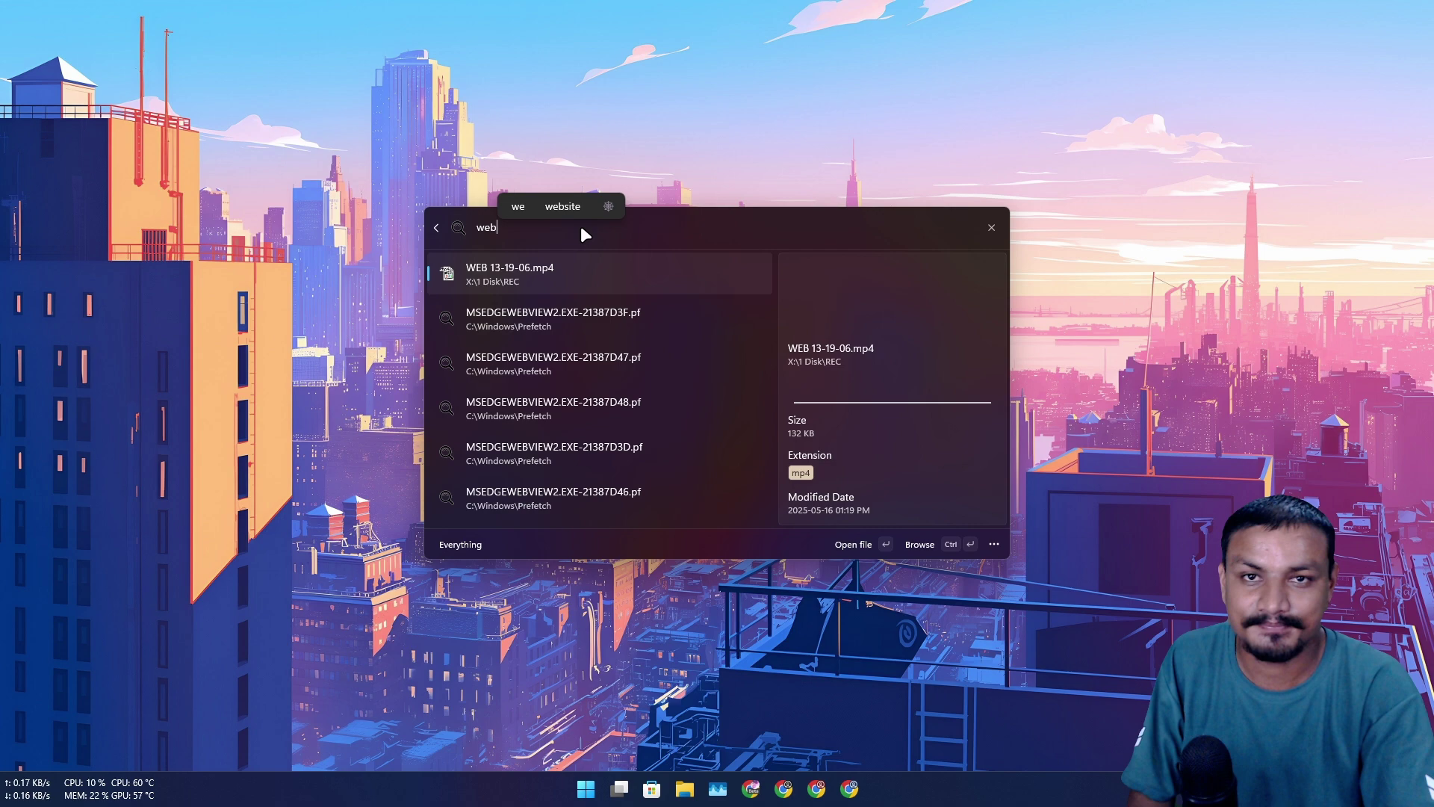
# Leave the Everything results and search the Start menu for 'web'
pyautogui.click(445, 228)
pyautogui.click(587, 787)
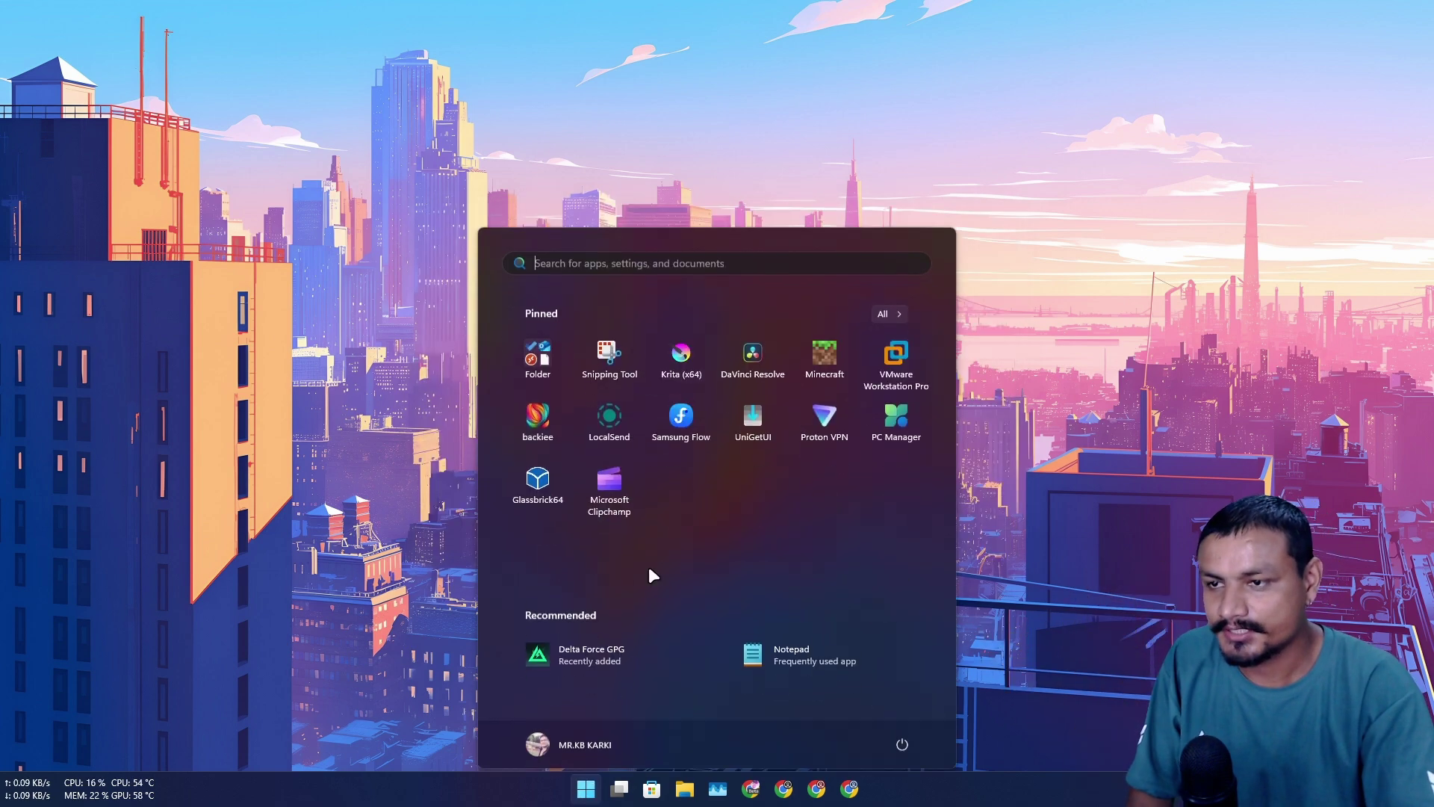
pyautogui.click(669, 255)
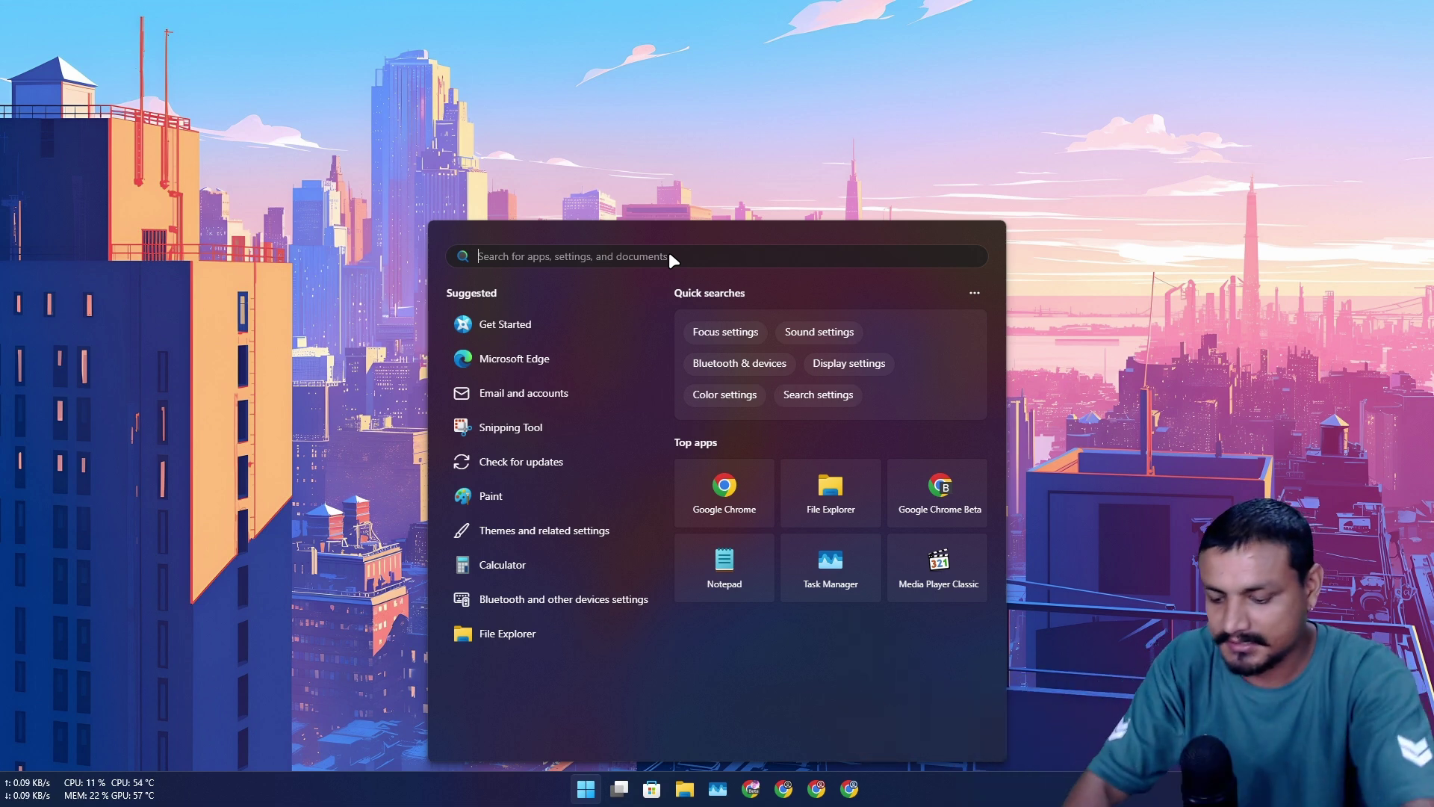
pyautogui.write('web')
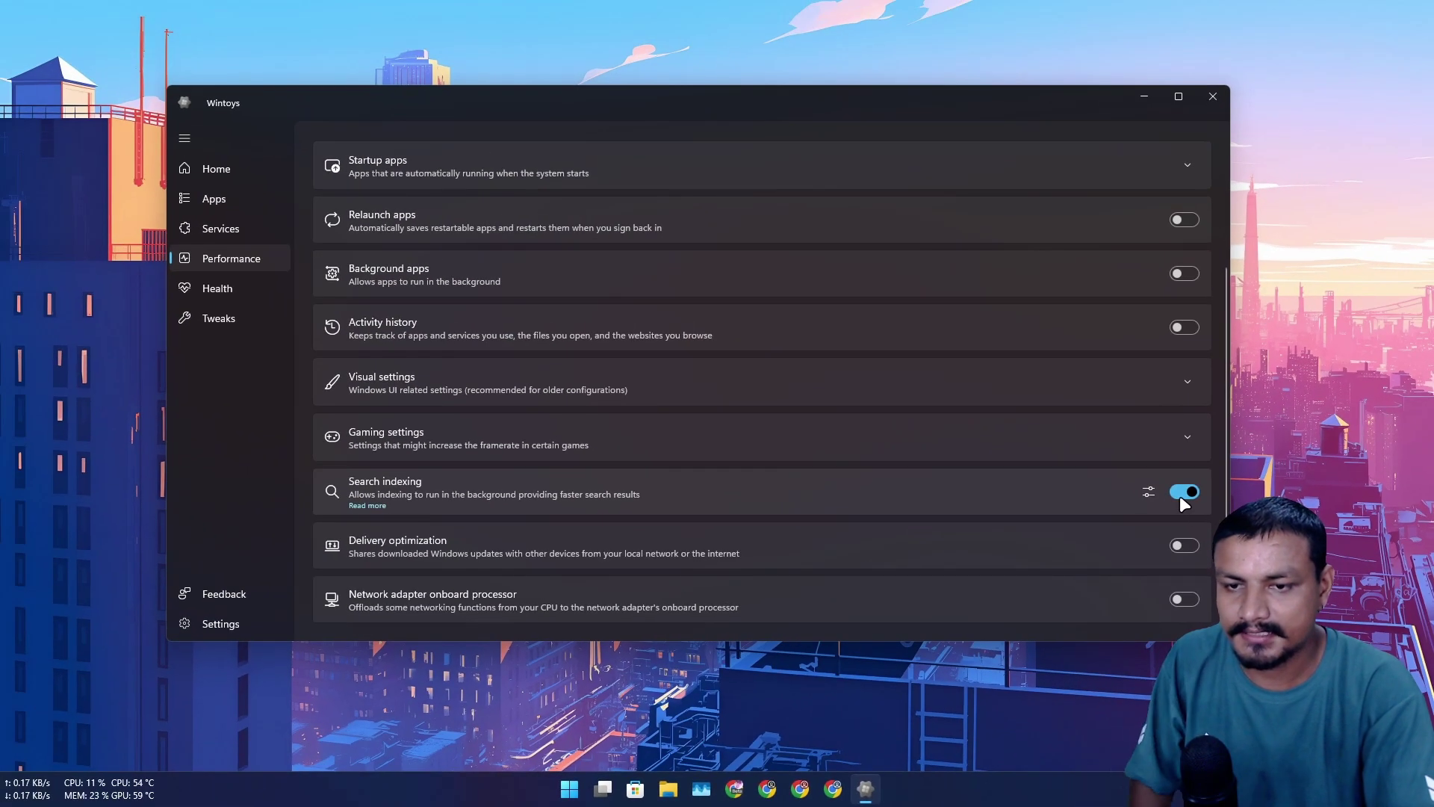
# Turn off Search indexing in Wintoys and close the Searching Windows settings window
pyautogui.click(1183, 493)
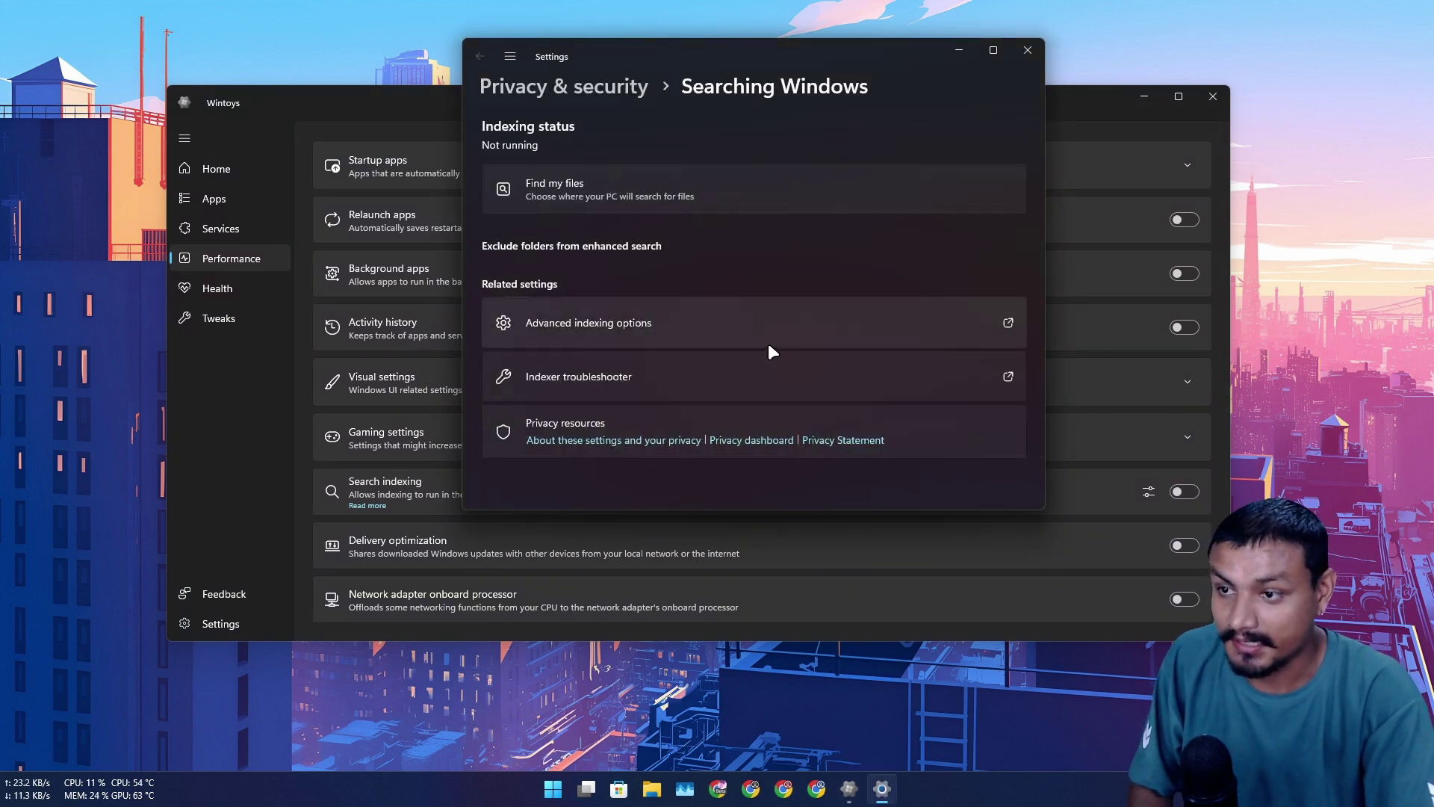
pyautogui.hotkey('alt', 'F4')
pyautogui.click(881, 788)
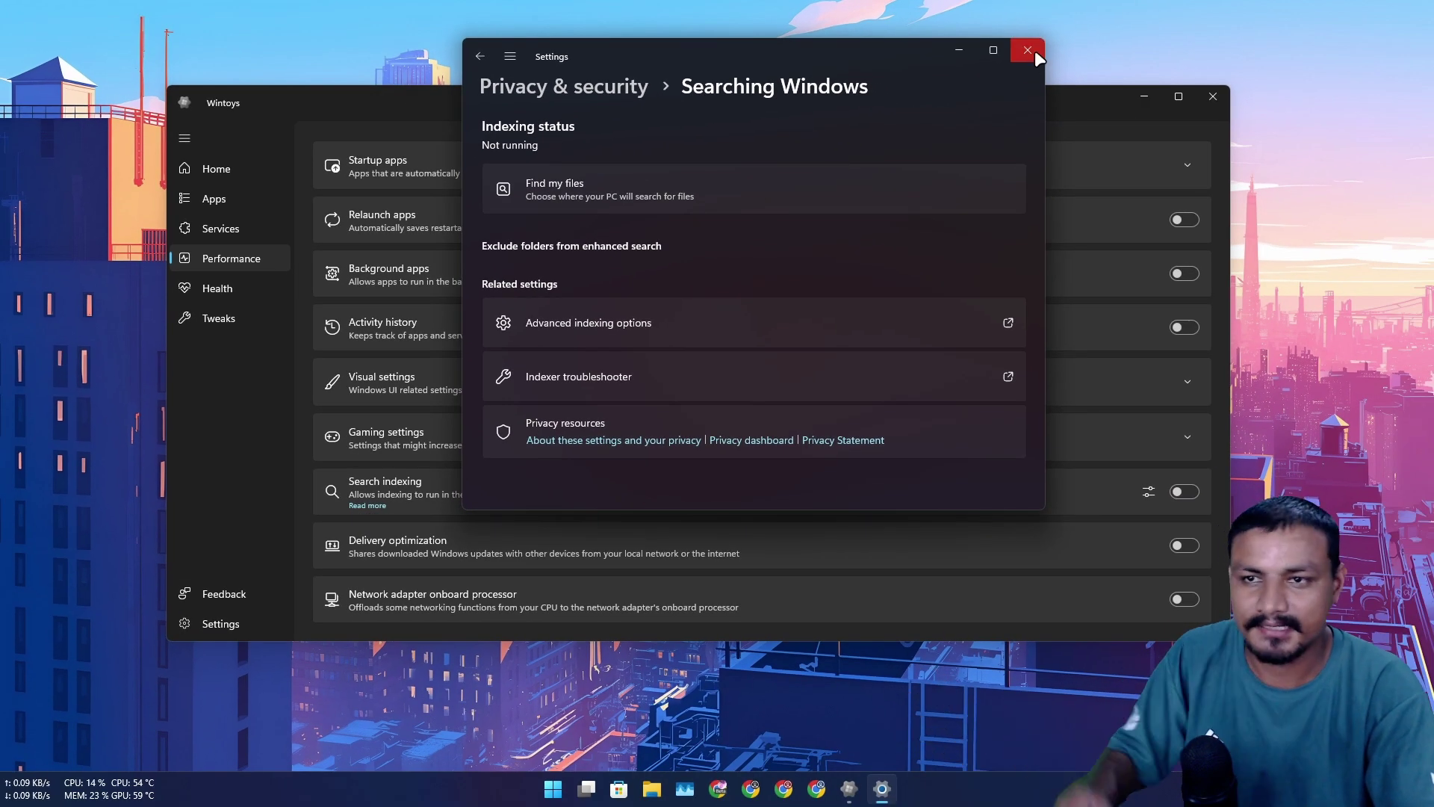
pyautogui.click(1342, 86)
# Close Wintoys, search the Start menu for 'web', then dismiss Start with Esc
pyautogui.click(1210, 100)
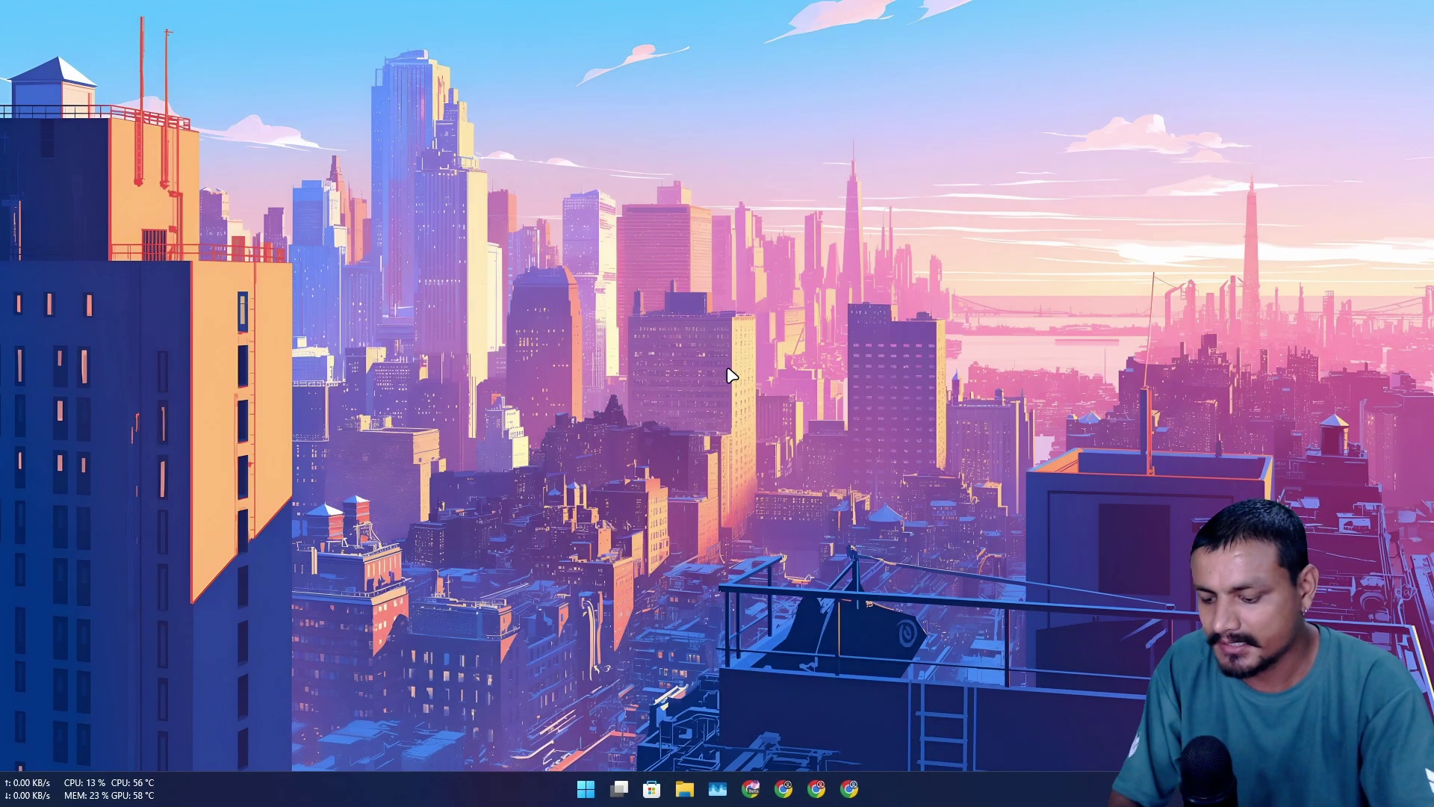
pyautogui.press('super')
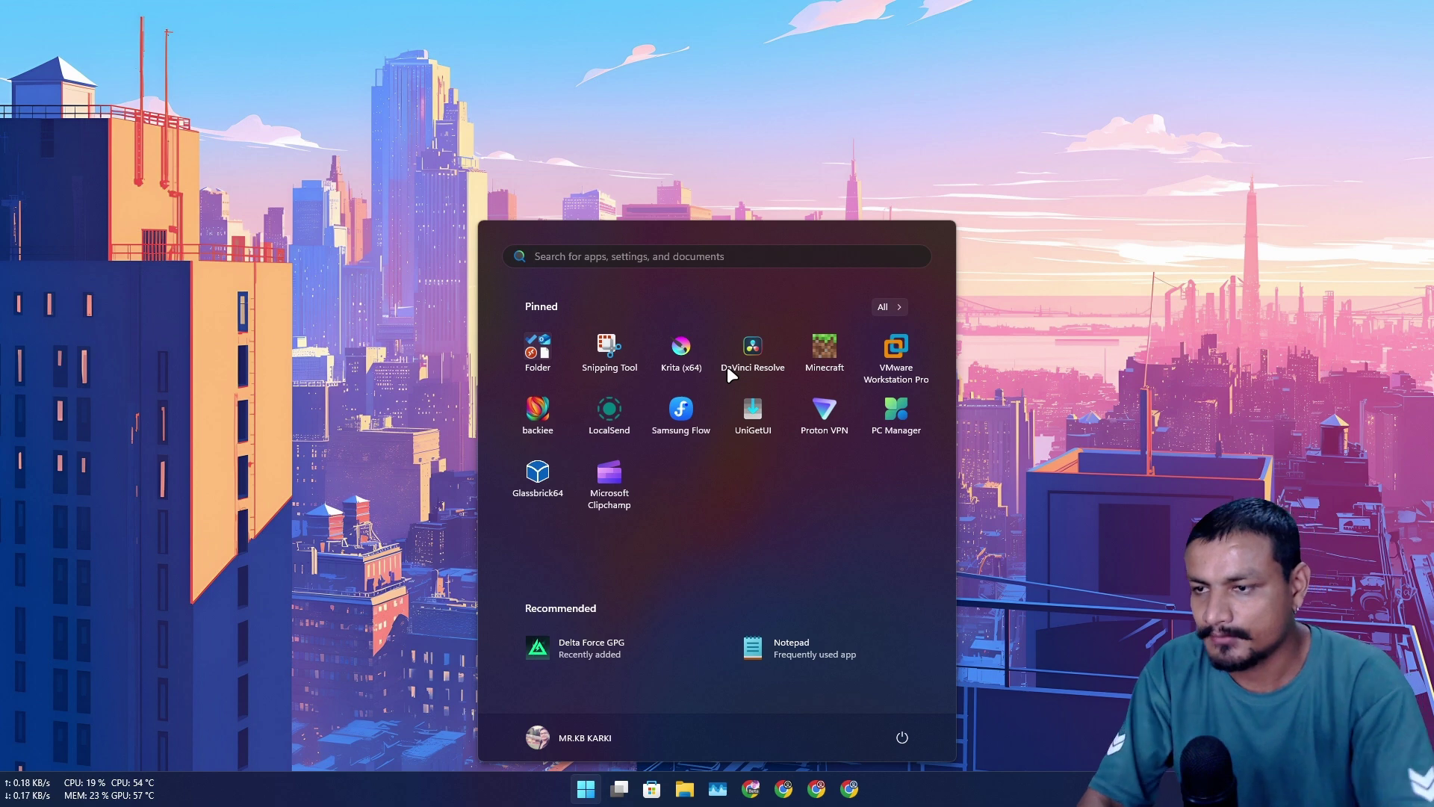
pyautogui.write('web')
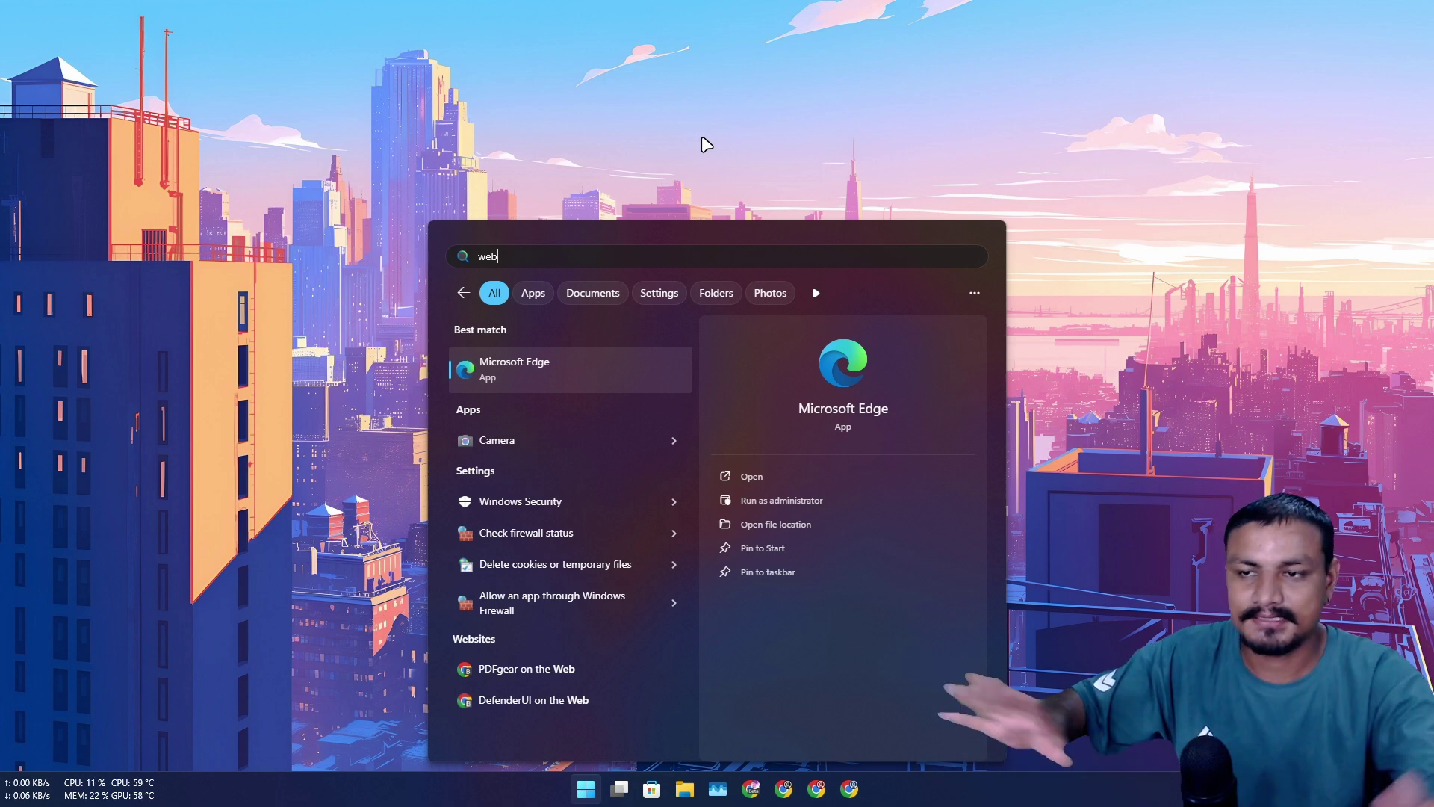
pyautogui.press('Escape')
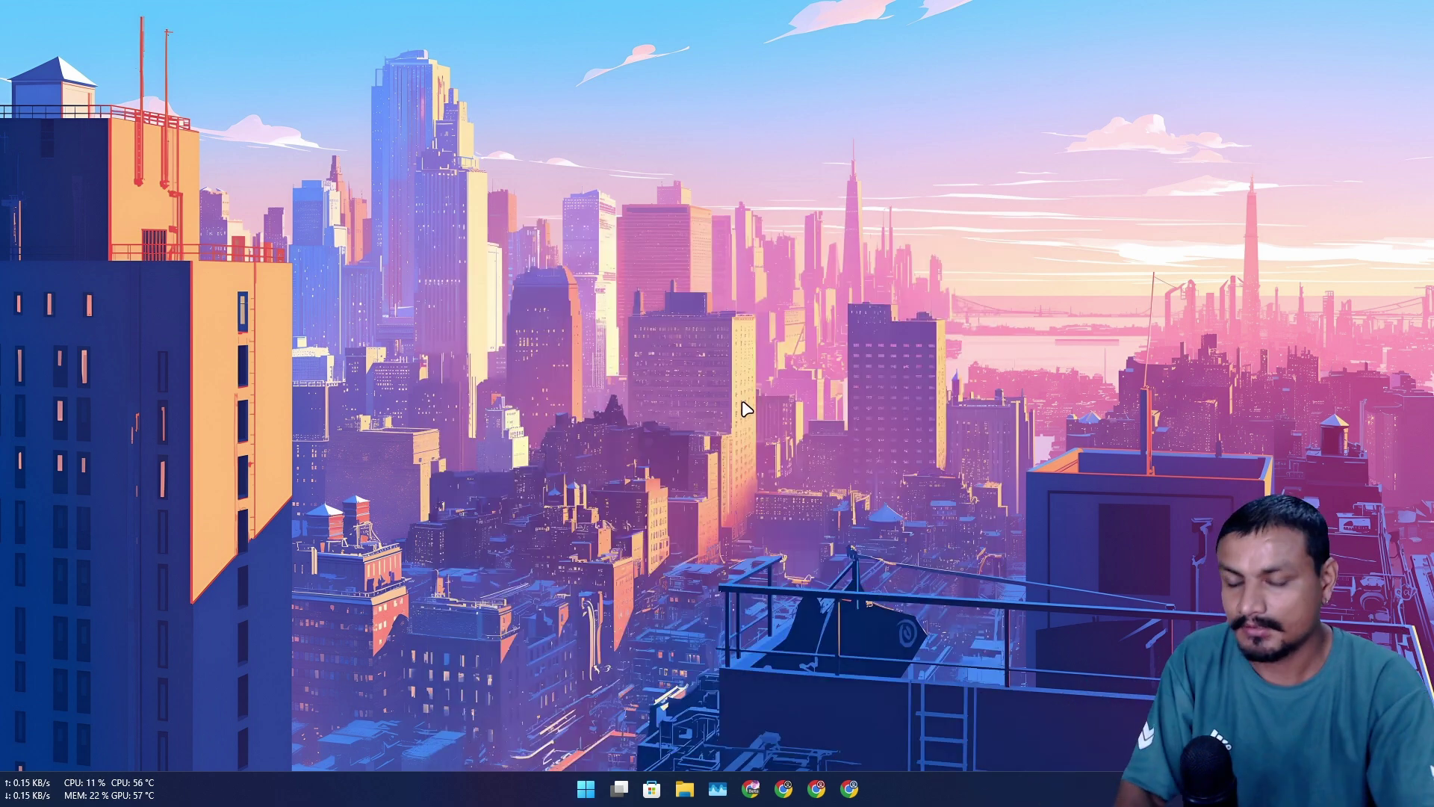
# Reopen the Command Palette, clear the 'web' query and scroll the home list
pyautogui.press('super+alt+space')
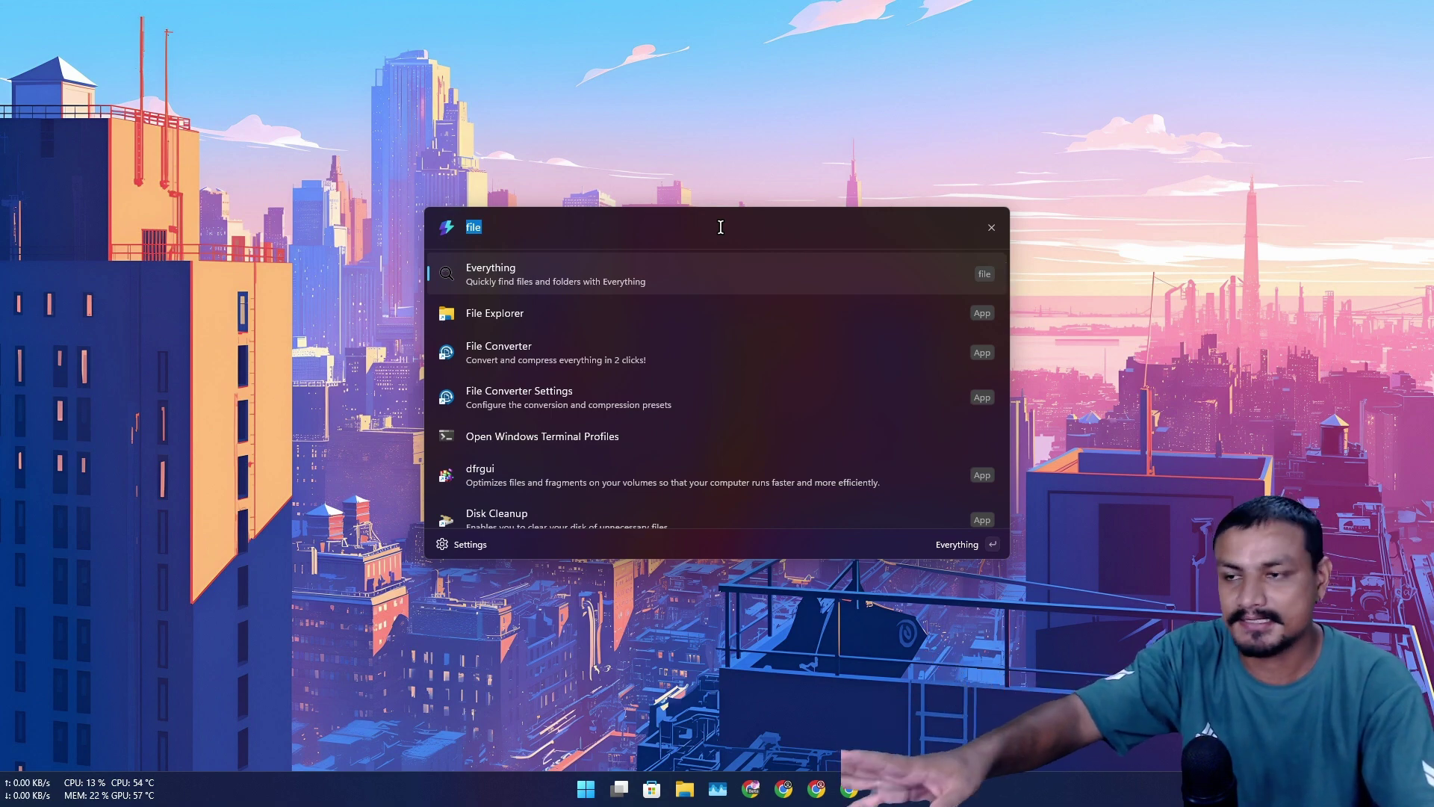
pyautogui.click(1237, 789)
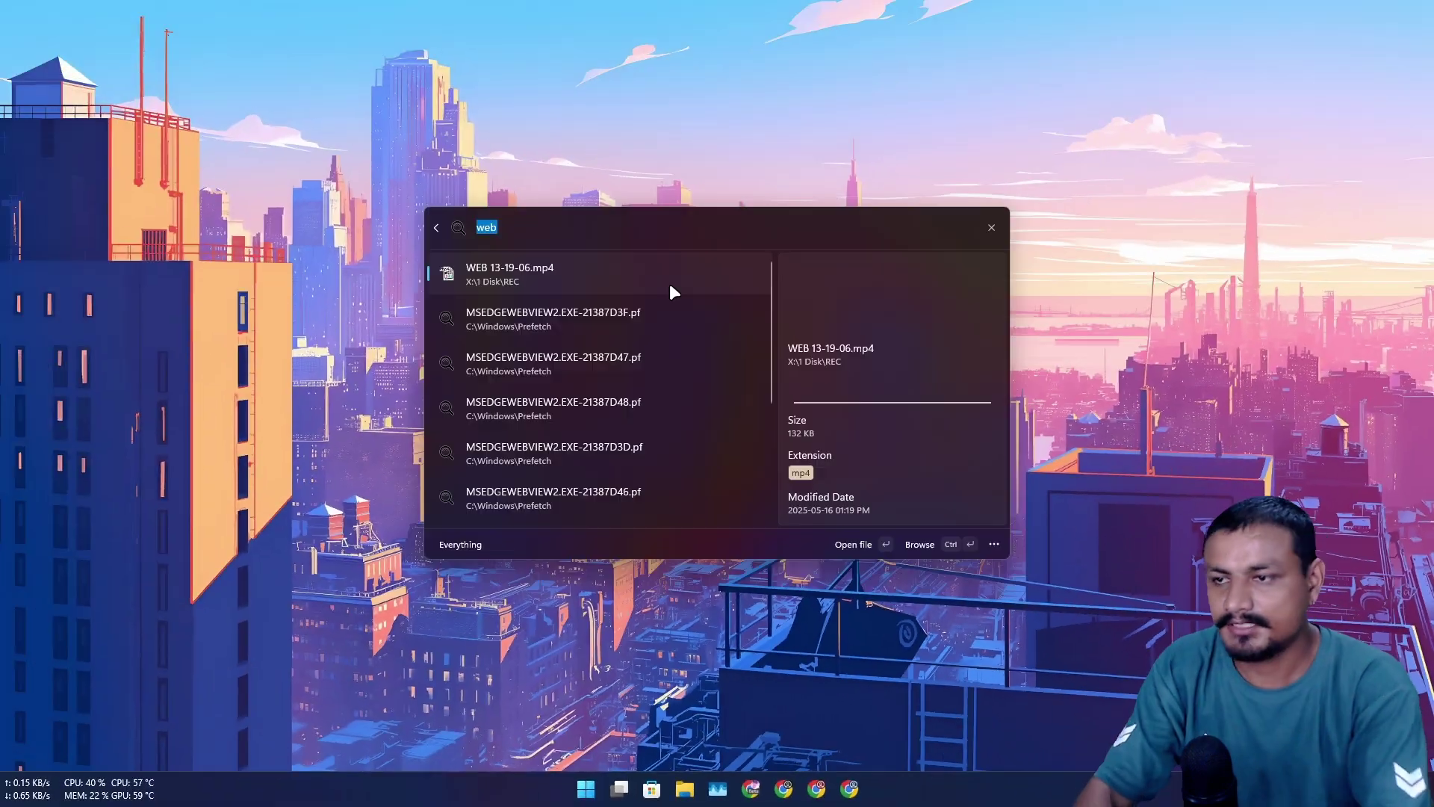
pyautogui.press('BackSpace')
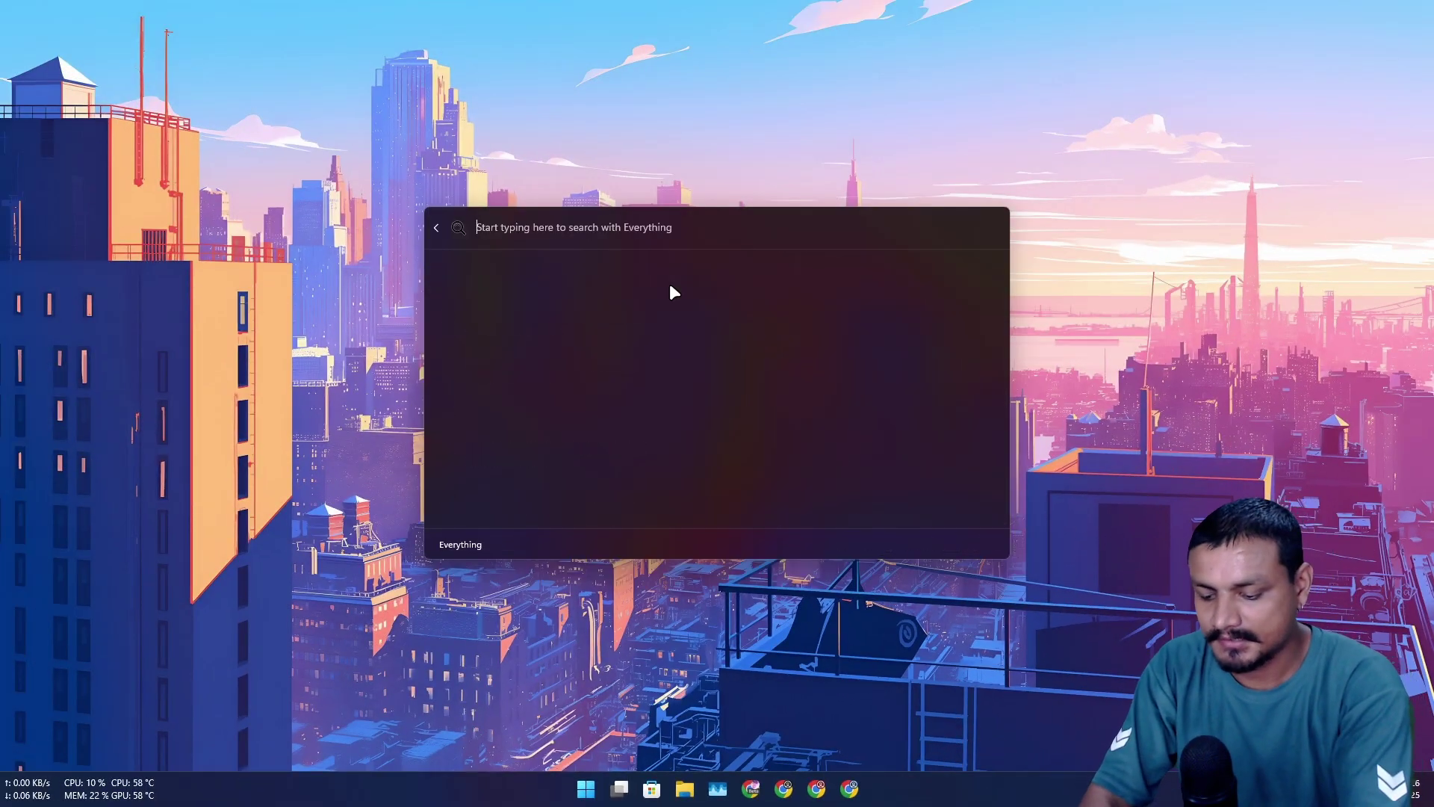
pyautogui.press('BackSpace')
pyautogui.scroll(-2, 566, 374)
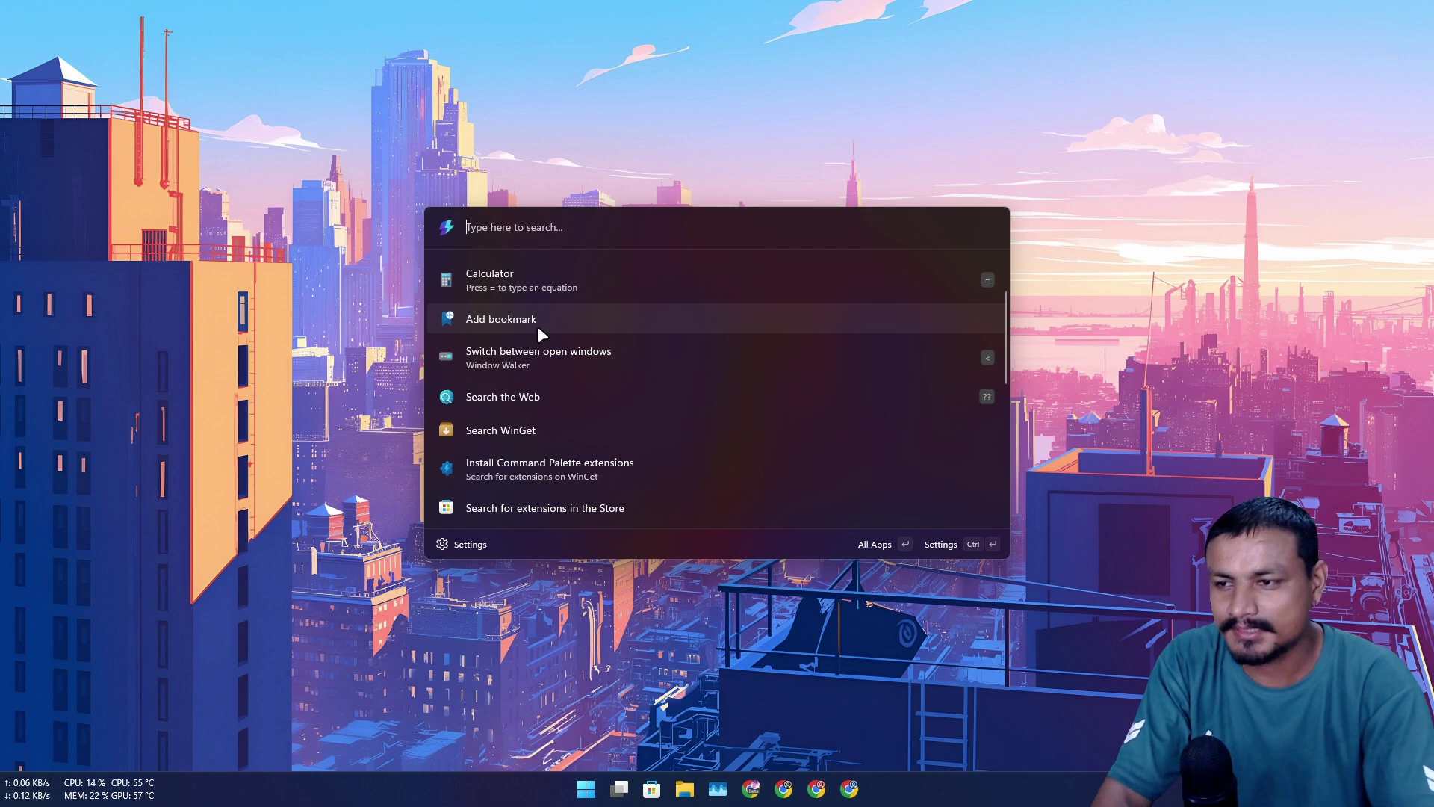
pyautogui.scroll(-2, 537, 326)
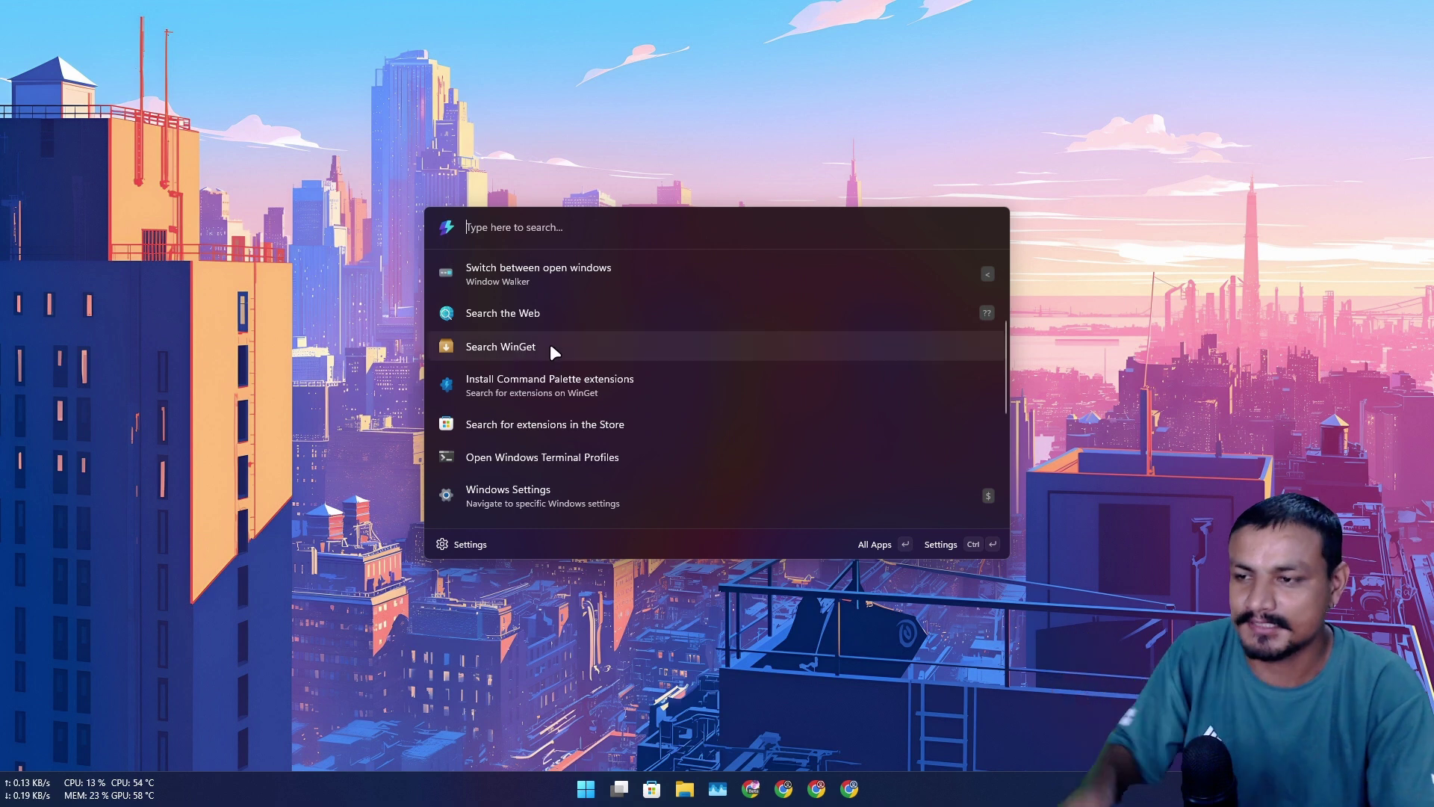
# Search WinGet for '7zip', review the 7-Zip 24.09 results, then go home
pyautogui.click(523, 349)
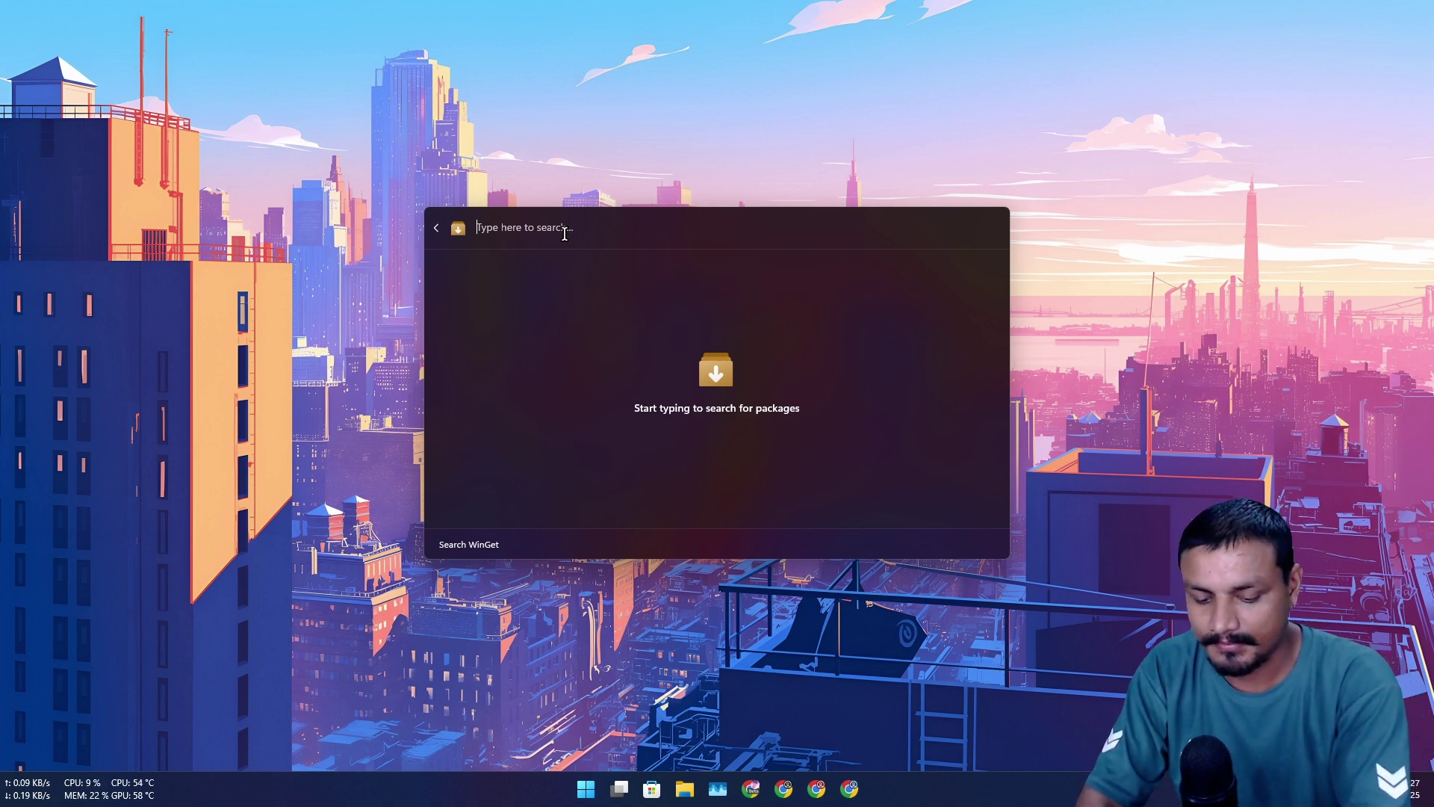
pyautogui.write('7zip')
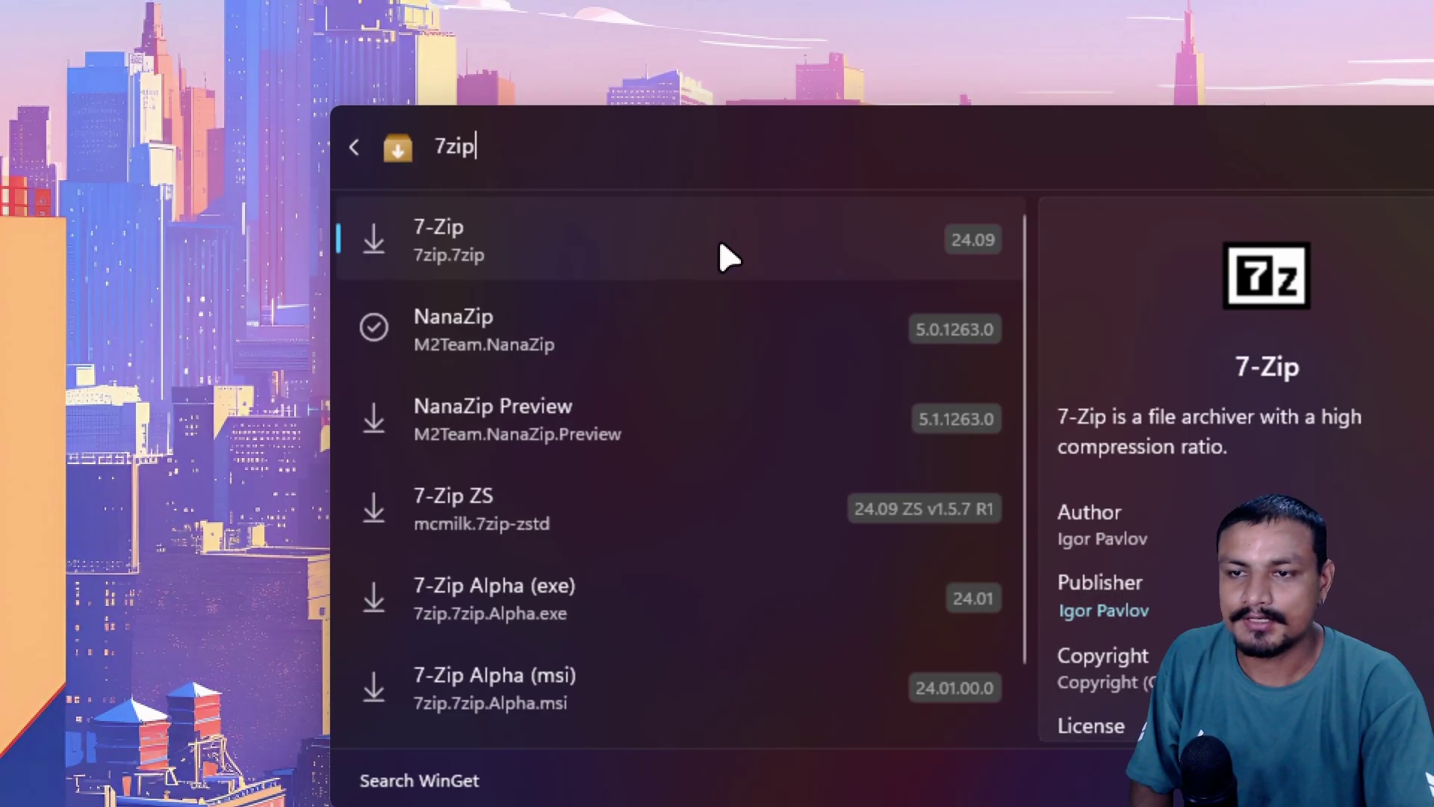
pyautogui.scroll(-2, 719, 509)
pyautogui.scroll(2, 701, 553)
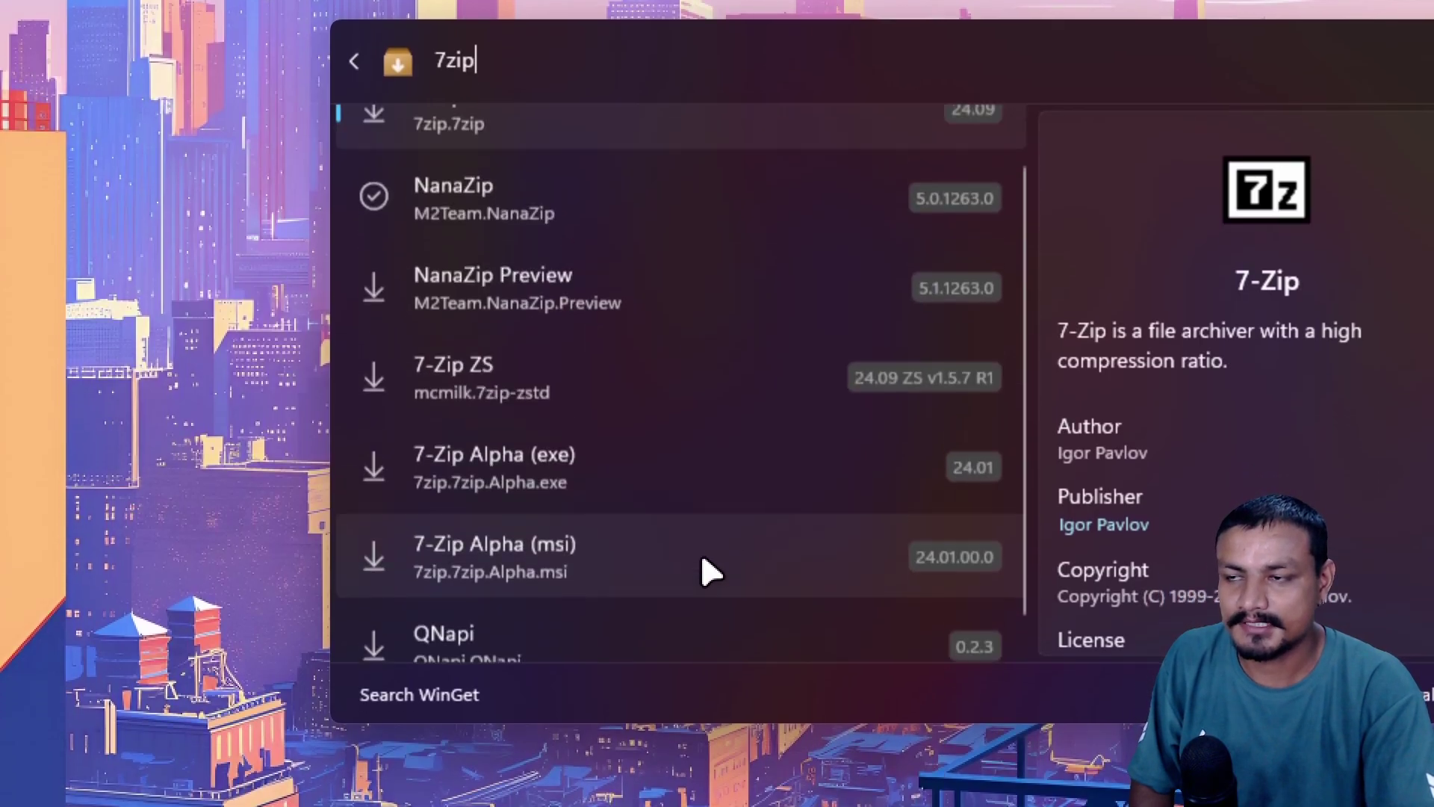
pyautogui.press('Escape')
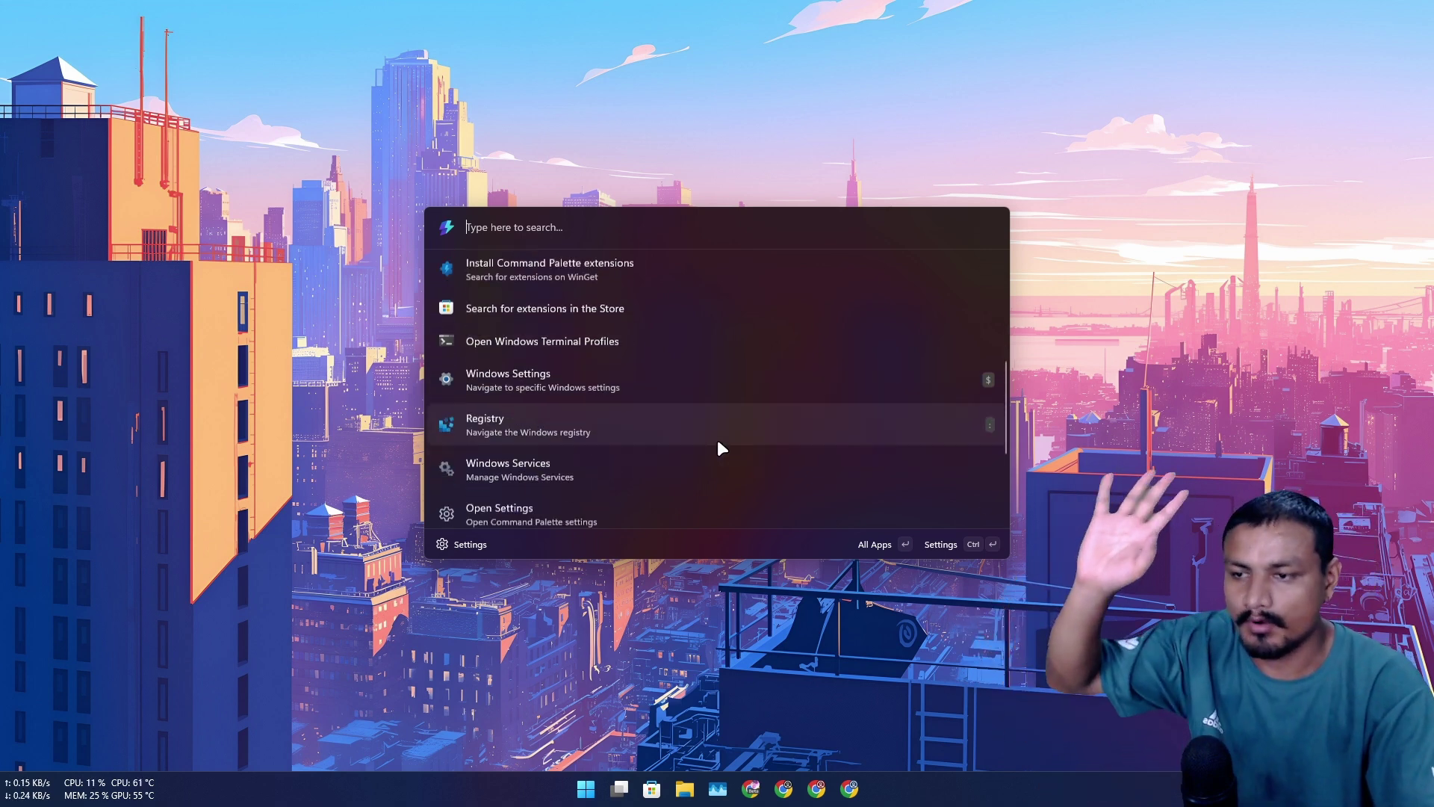
# Switch the Calculator extension off on the Command Palette settings' Extensions page
pyautogui.scroll(-2, 717, 448)
pyautogui.click(450, 541)
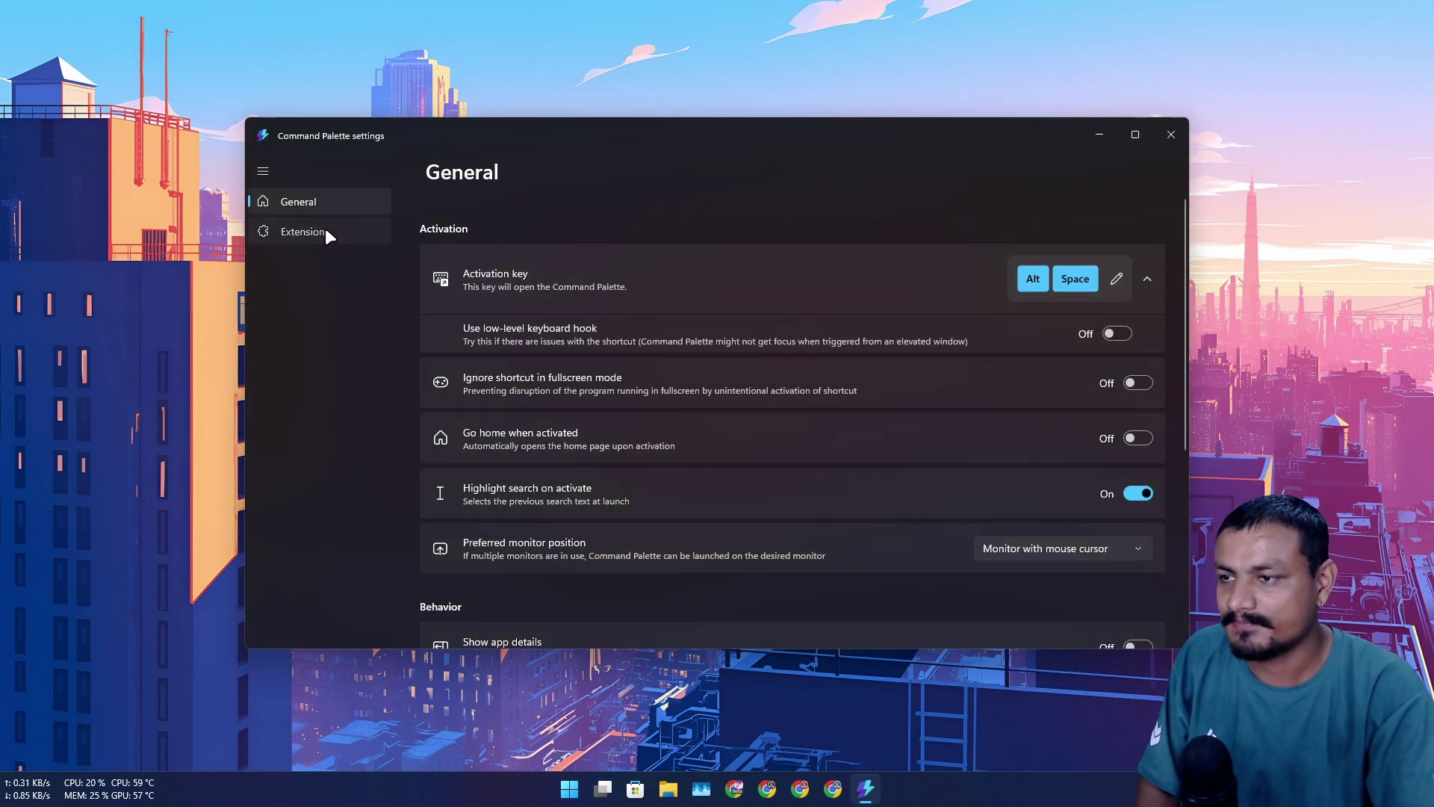
pyautogui.click(325, 234)
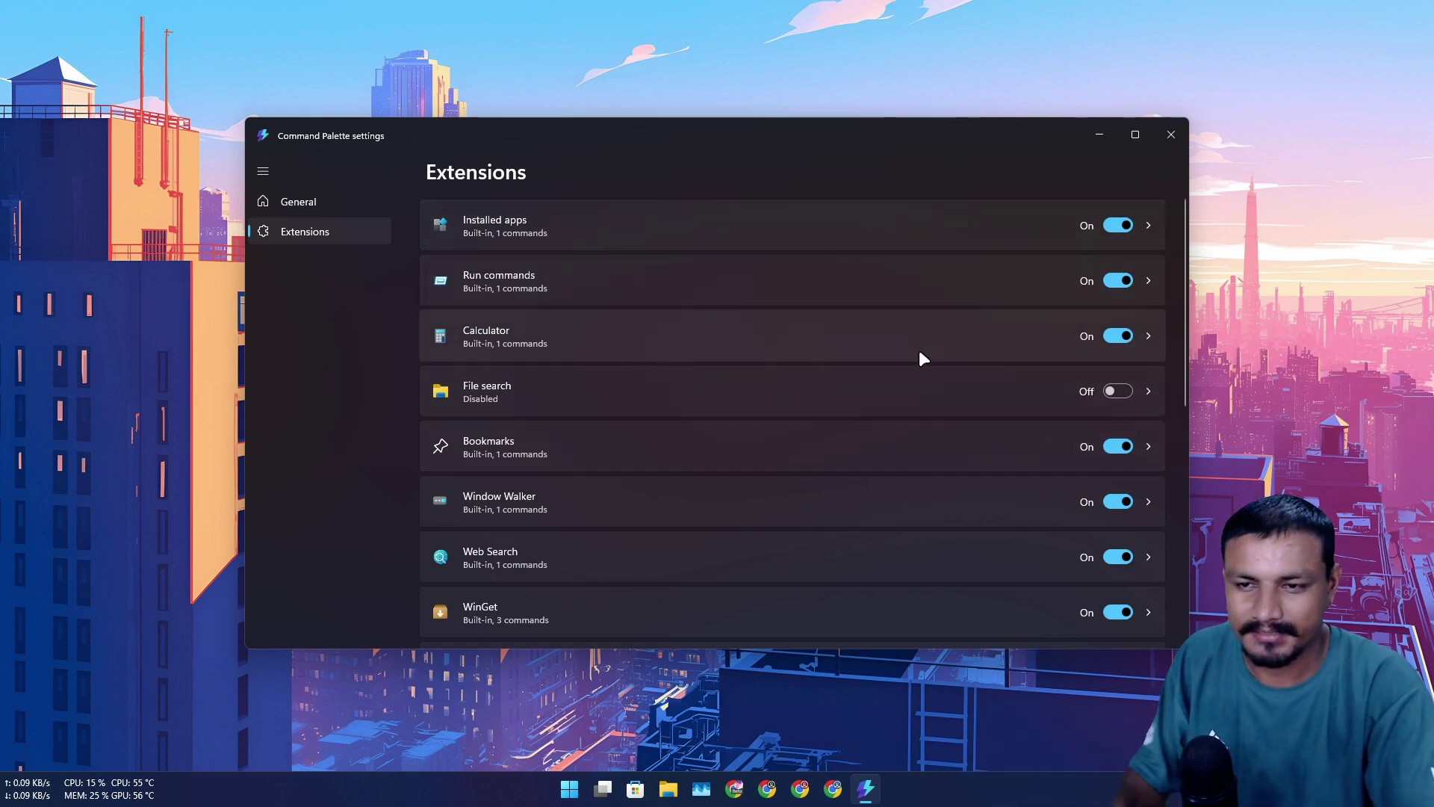
pyautogui.click(1118, 338)
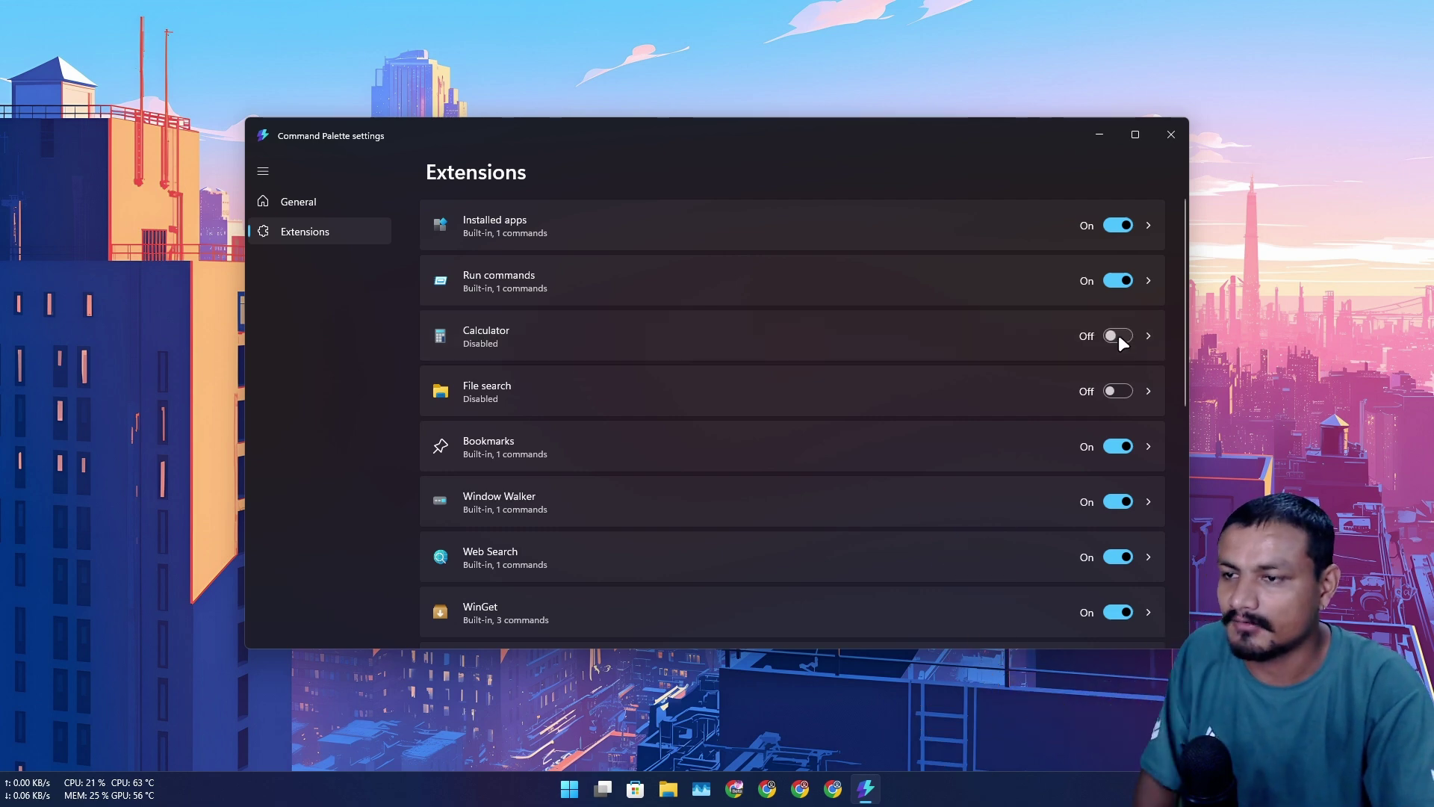
# Reopen the palette and launch the Install Command Palette extensions gallery via 'ex'
pyautogui.press('super+alt+space')
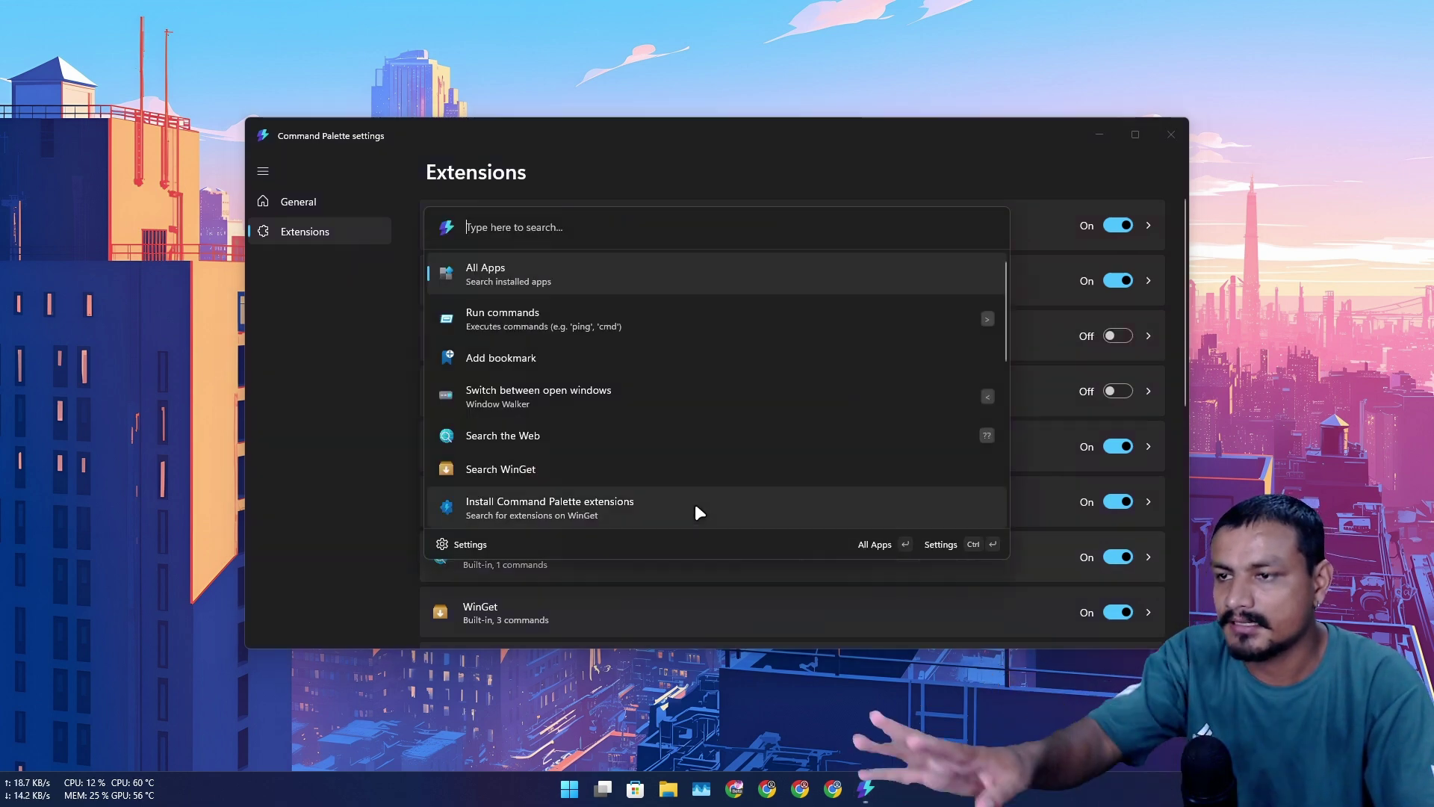
pyautogui.scroll(-2, 586, 396)
pyautogui.scroll(2, 591, 419)
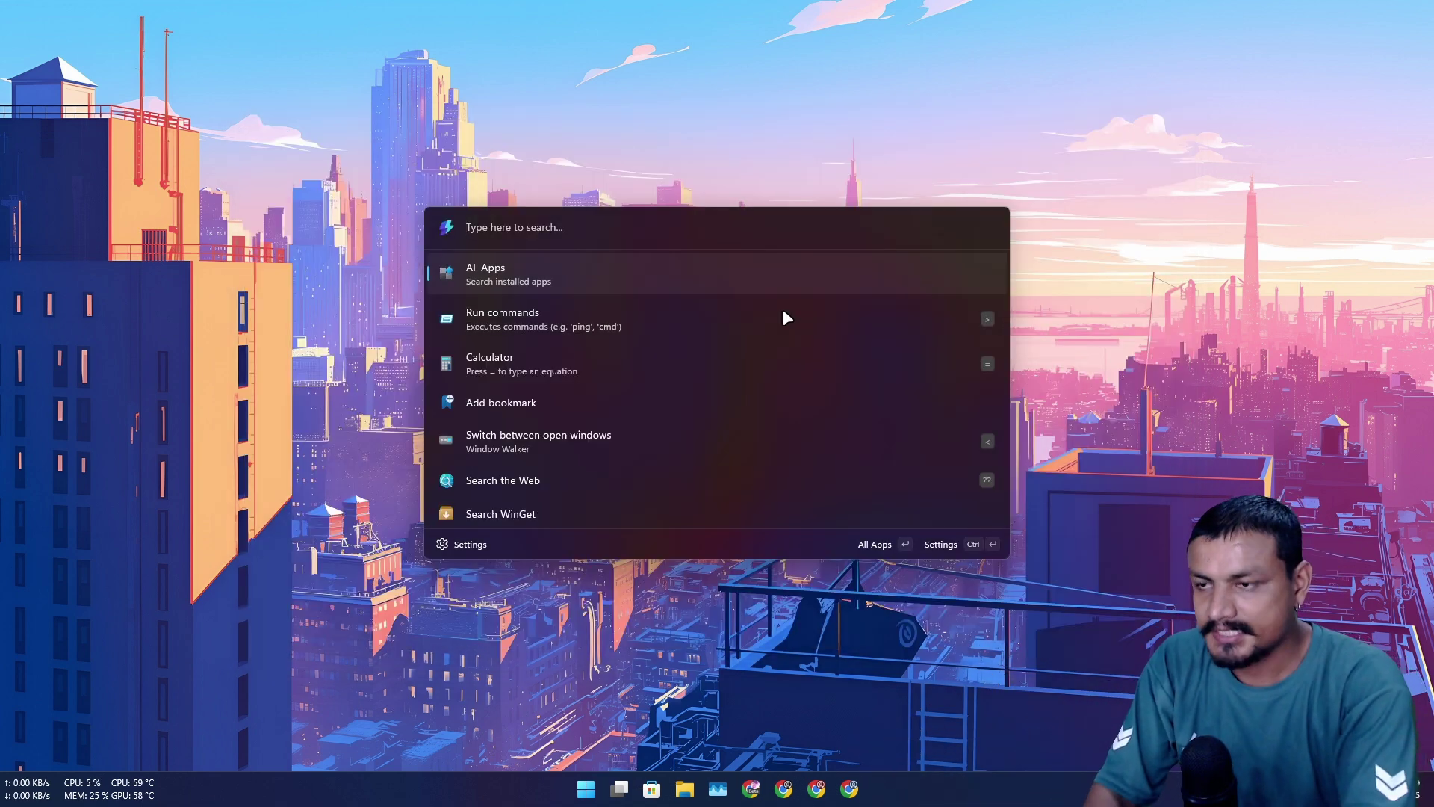
pyautogui.write('ex')
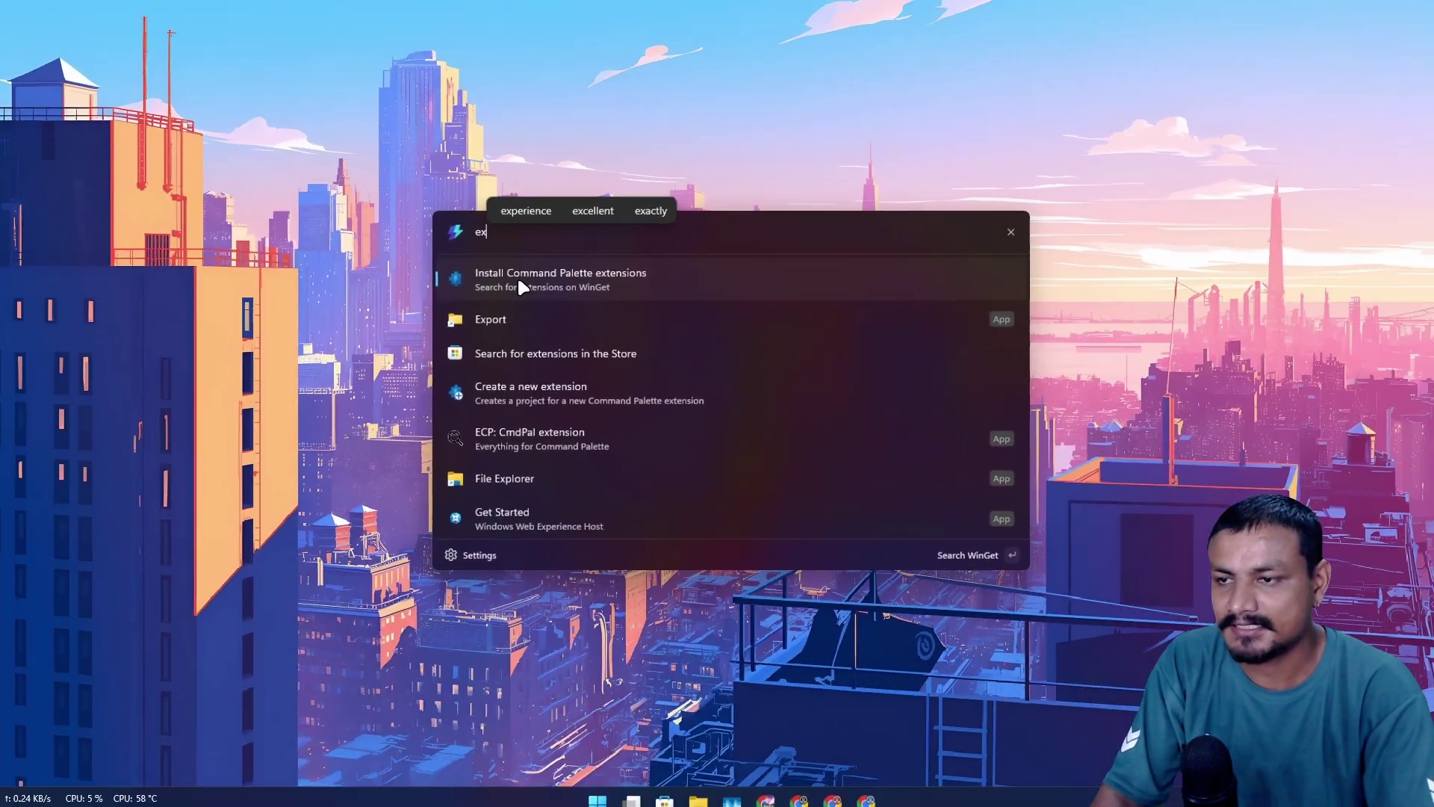
pyautogui.press('BackSpace')
pyautogui.press('BackSpace')
pyautogui.click(508, 274)
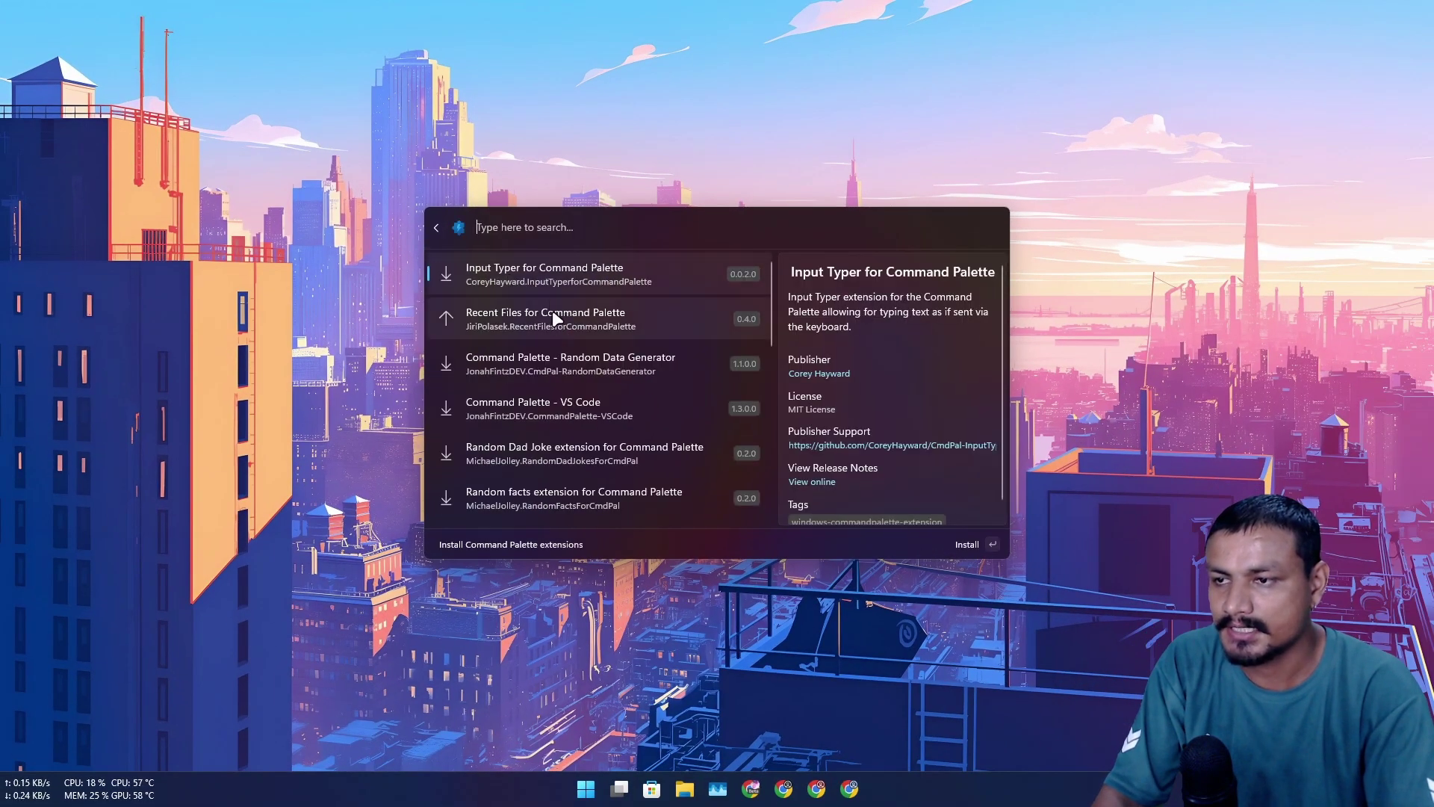
# Scroll through the WinGet extension catalog, including the GitHub add-on, then return home
pyautogui.scroll(-5, 553, 313)
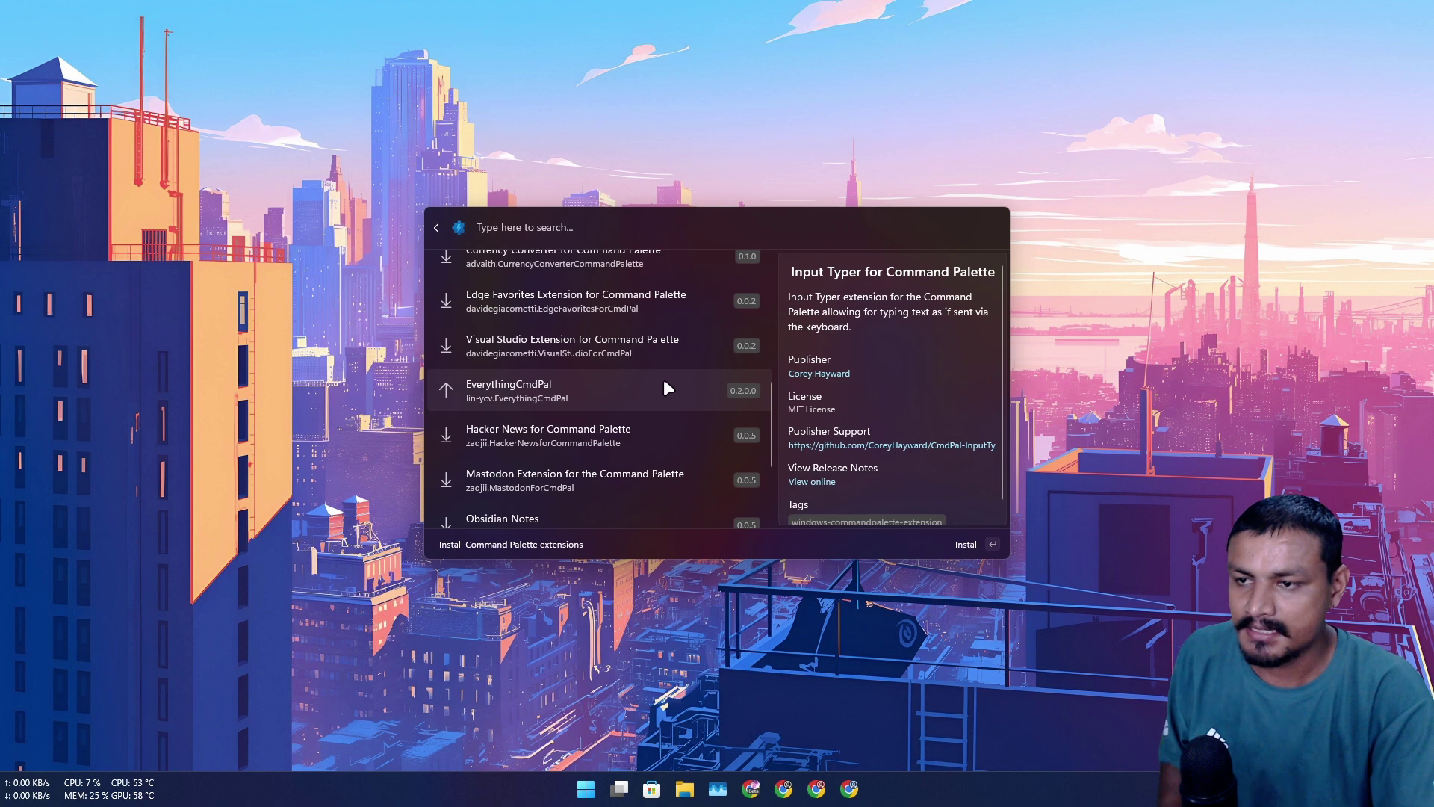
pyautogui.scroll(-3, 668, 396)
pyautogui.scroll(3, 672, 417)
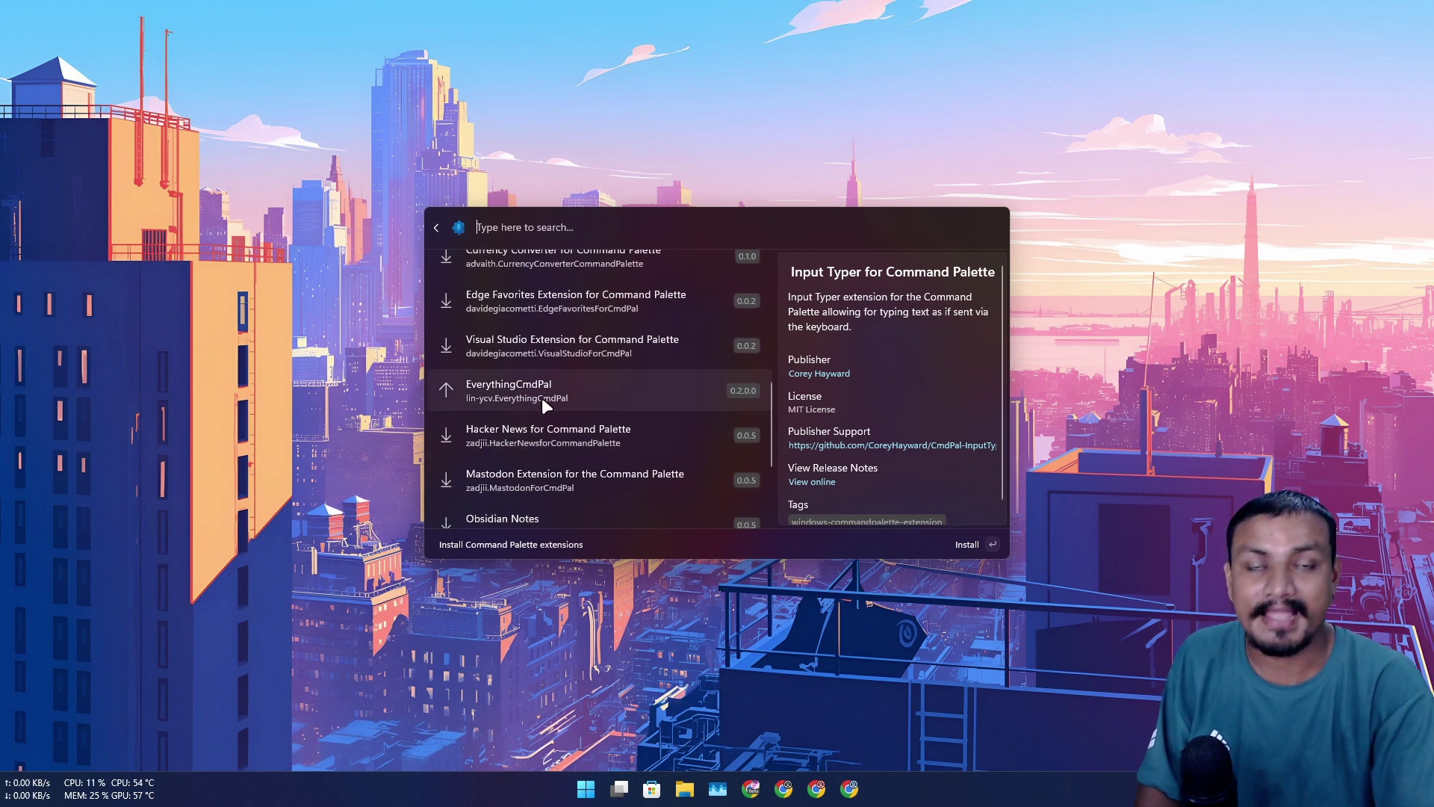
pyautogui.scroll(-3, 568, 405)
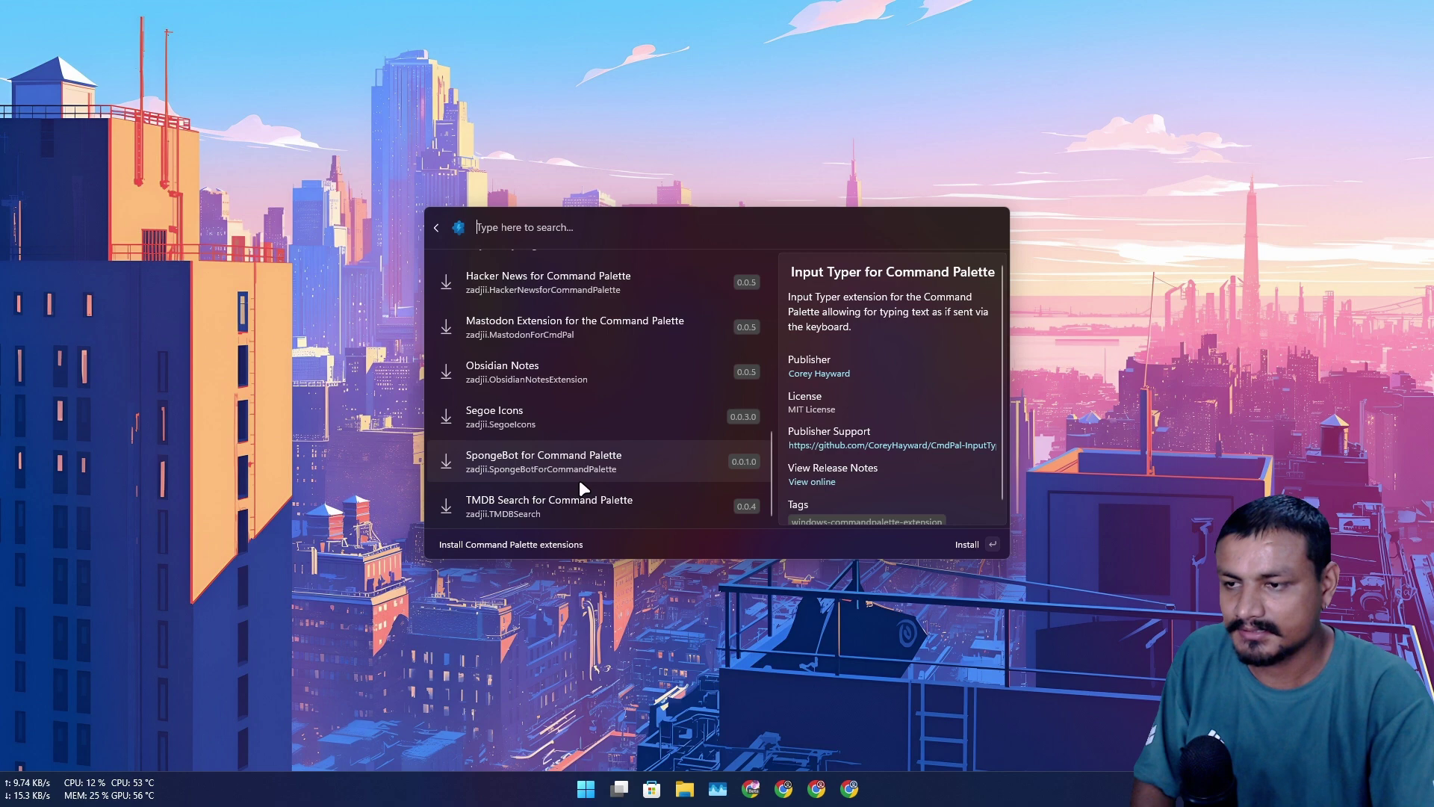
pyautogui.scroll(3, 584, 463)
pyautogui.scroll(4, 553, 449)
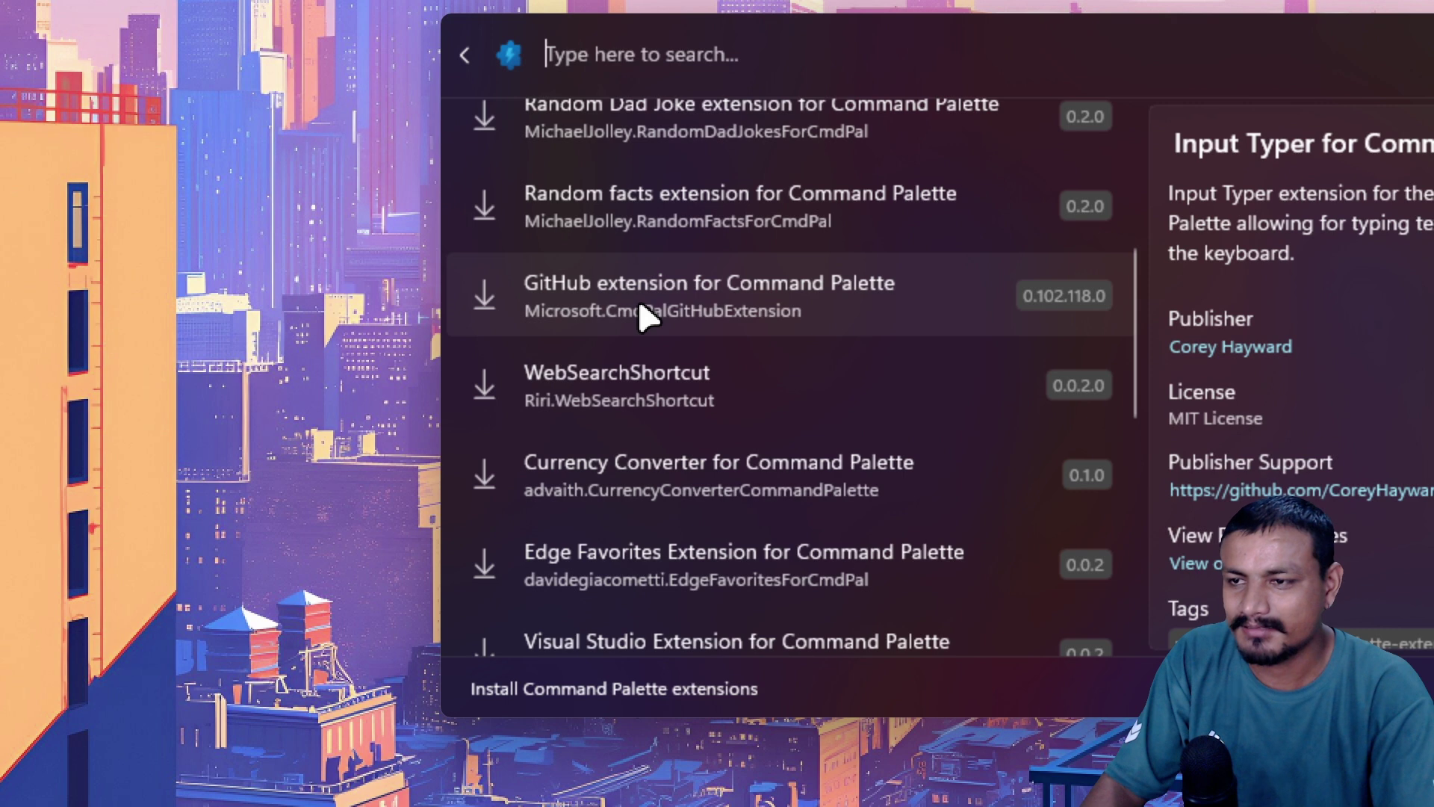
pyautogui.scroll(2, 639, 306)
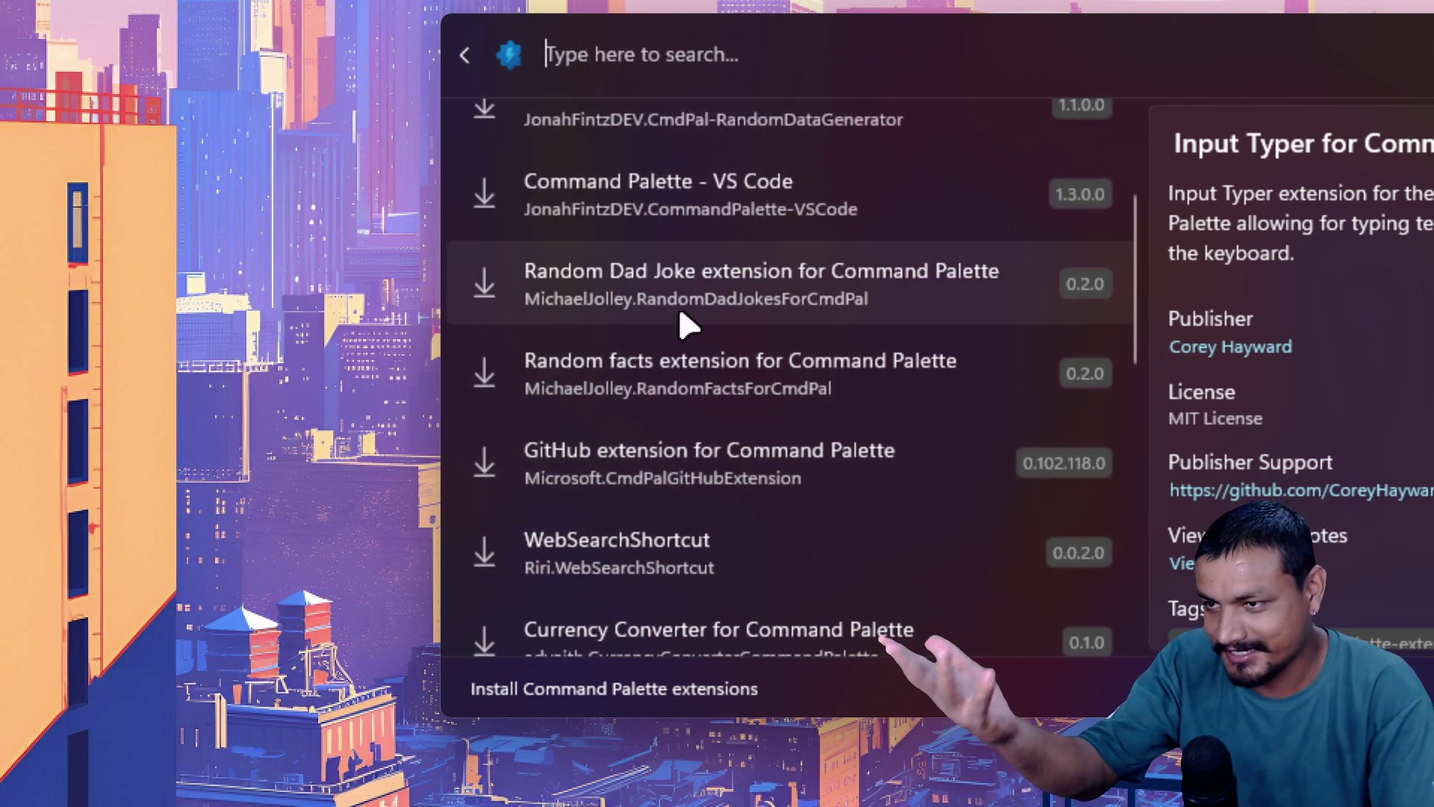
pyautogui.press('Escape')
# Open Command Palette's Add bookmark form from the home list and launch File Explorer
pyautogui.scroll(3, 567, 402)
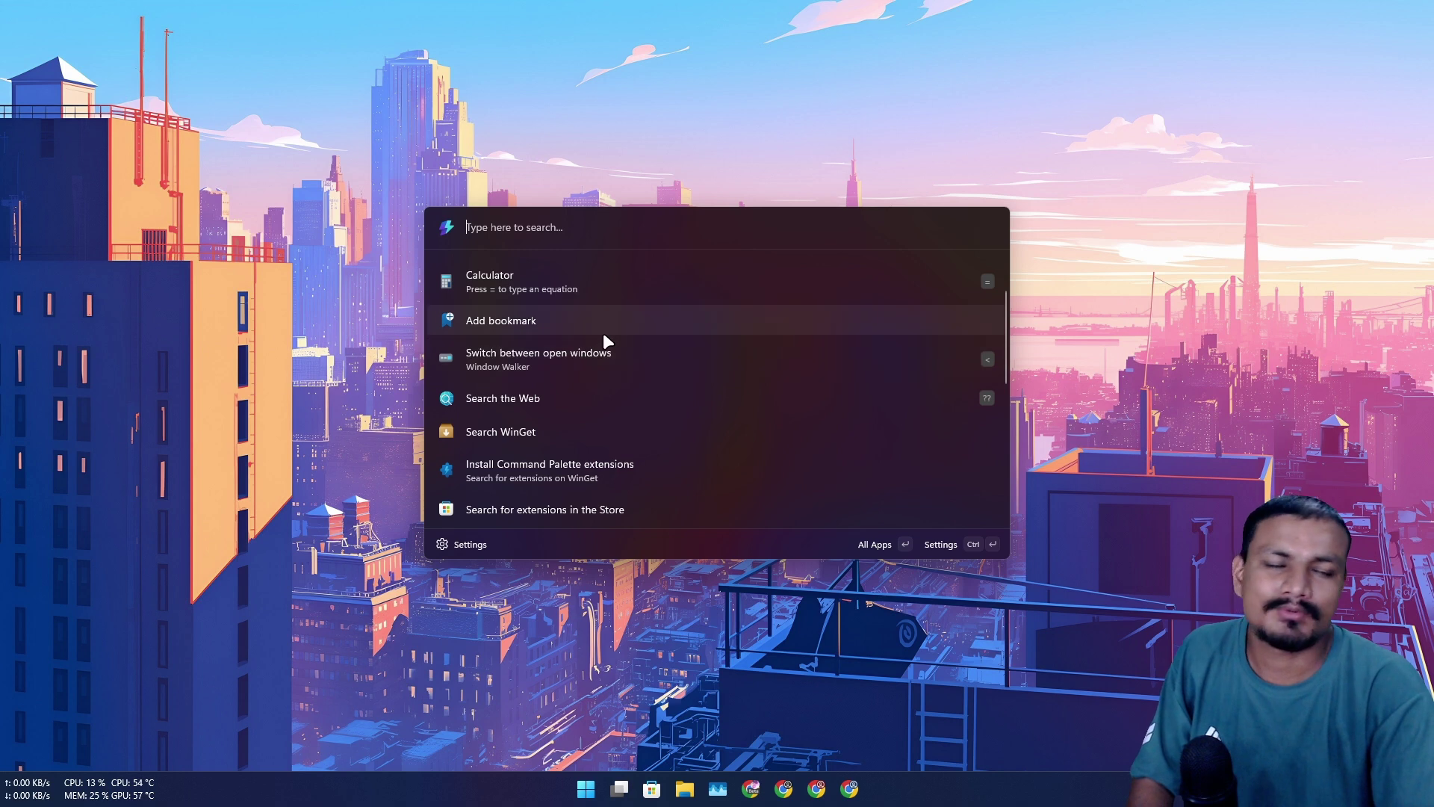
pyautogui.scroll(2, 549, 396)
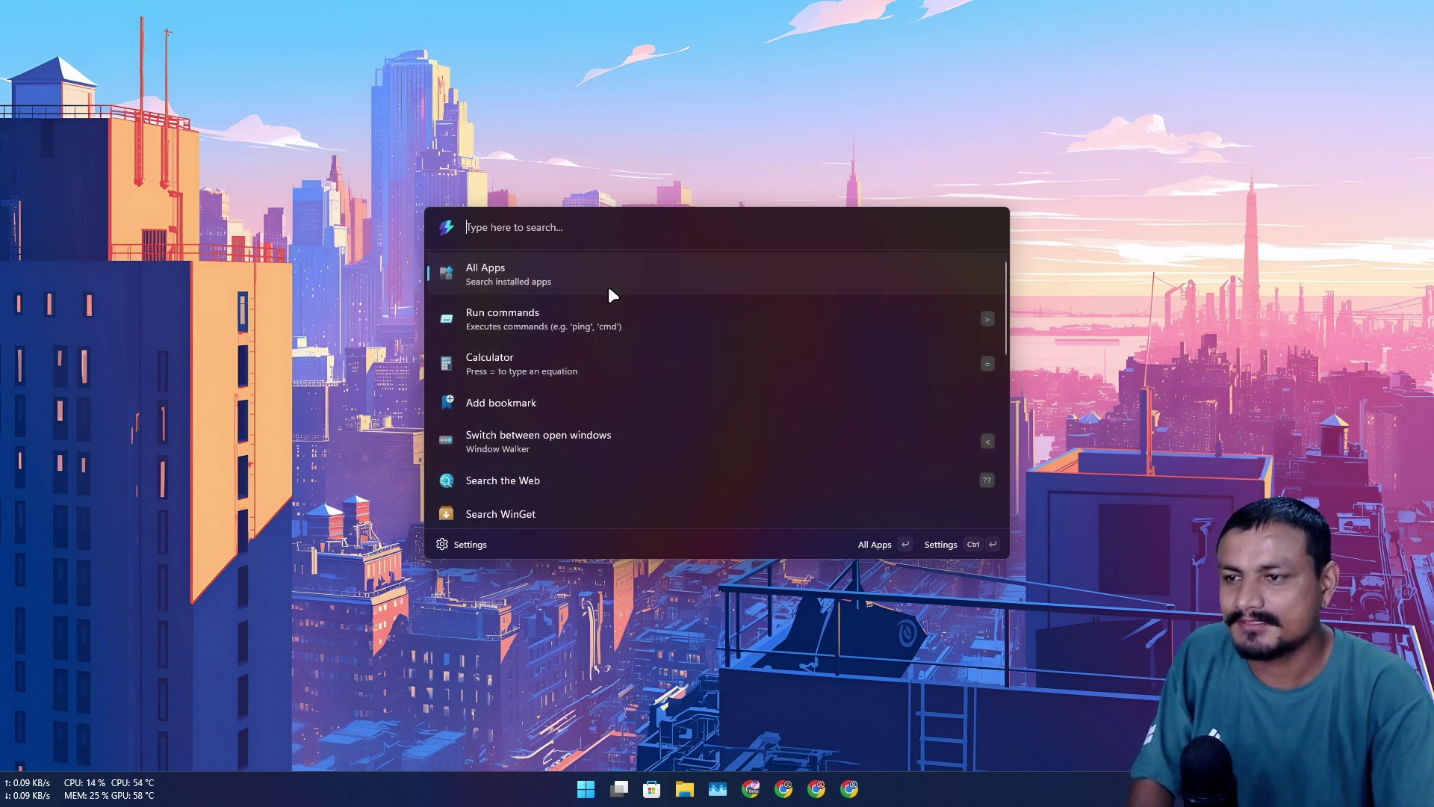
pyautogui.scroll(-1, 569, 381)
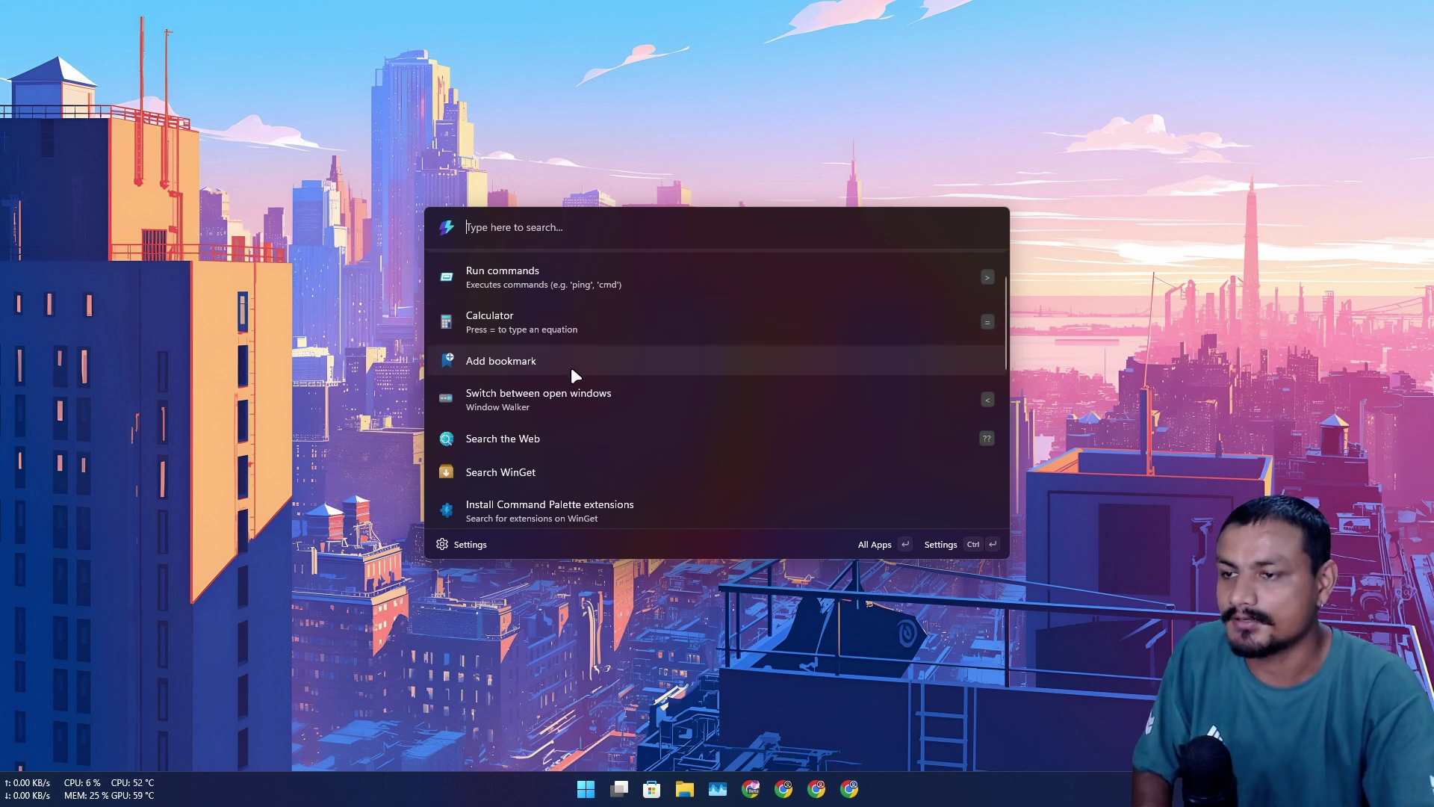
pyautogui.click(525, 362)
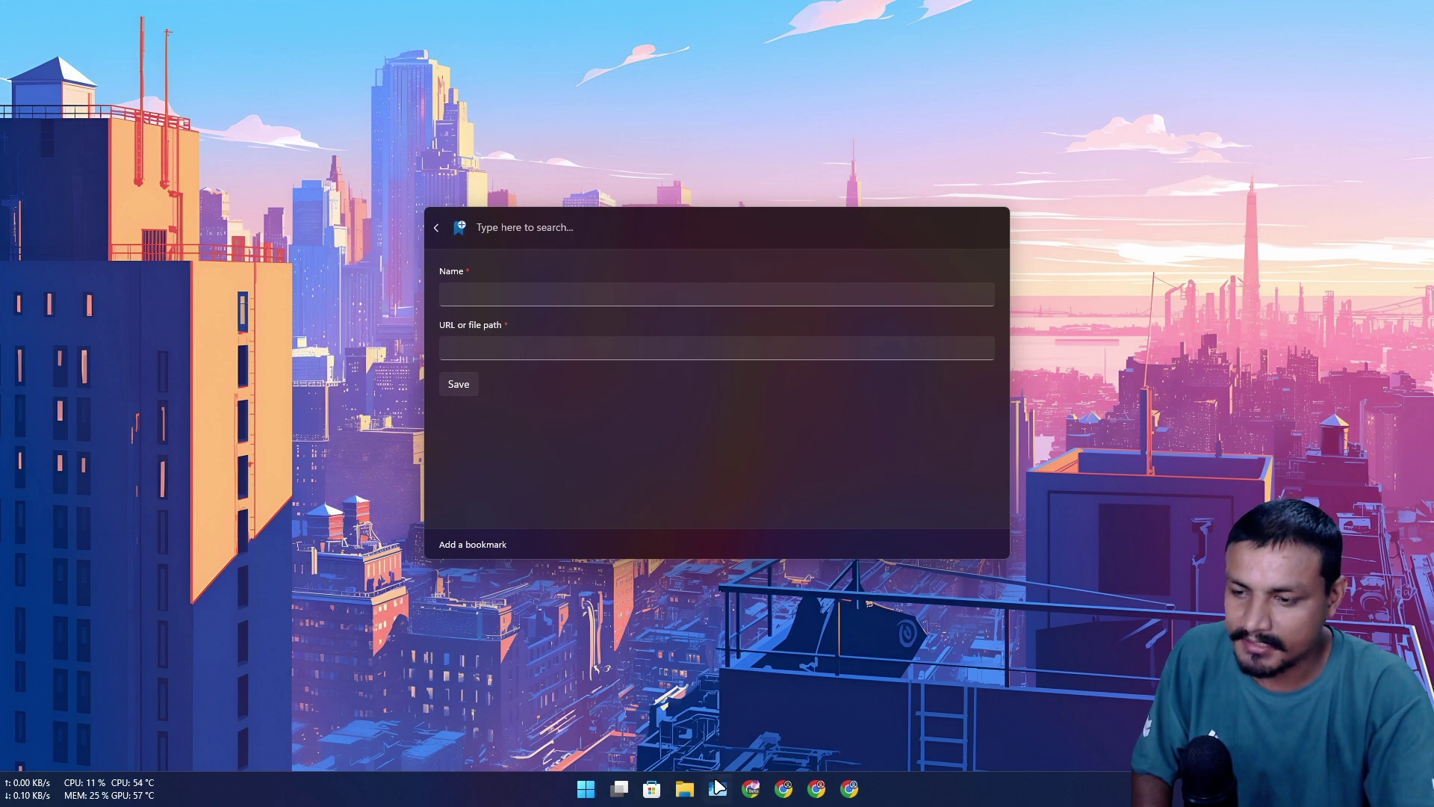
pyautogui.click(665, 793)
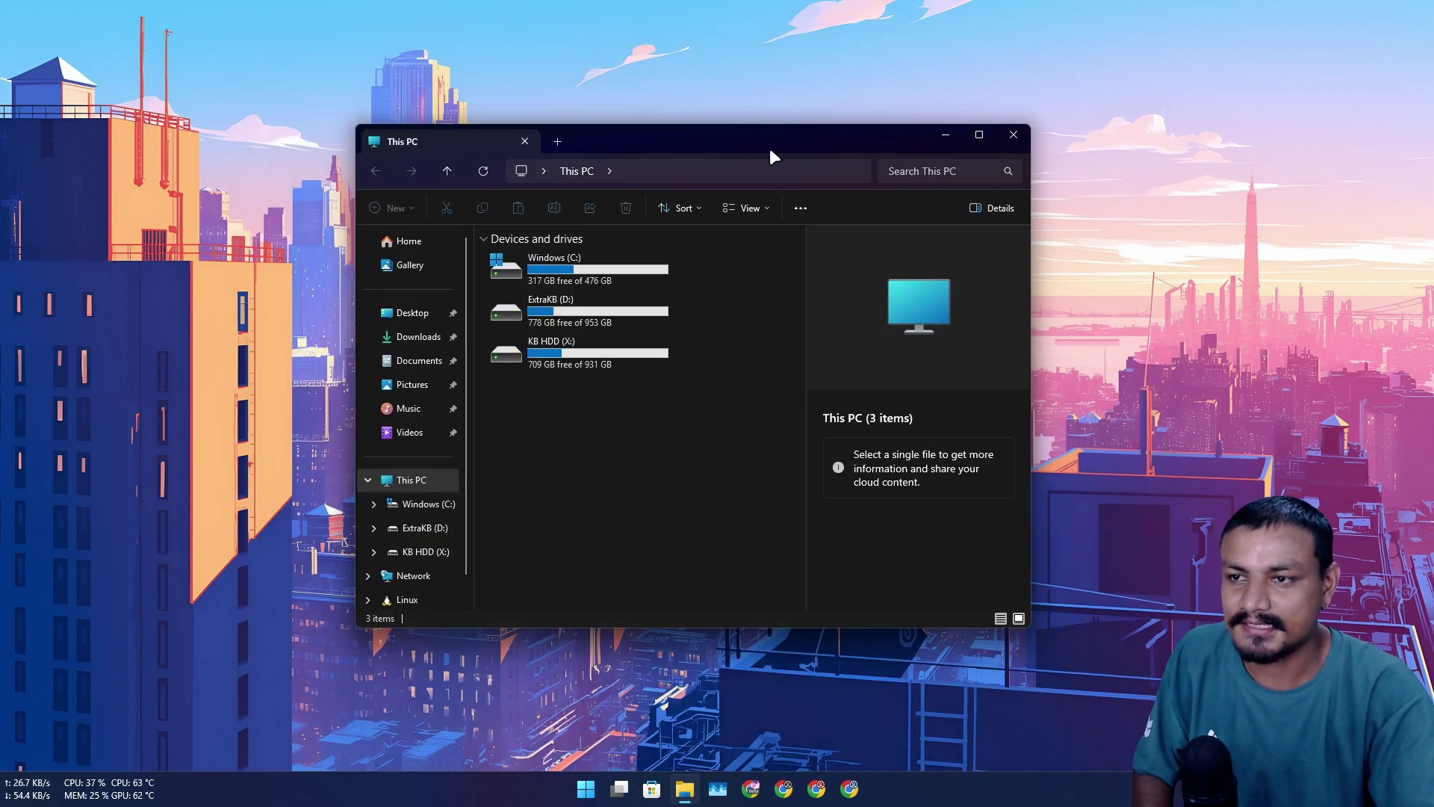
# Copy the Downloads folder path in File Explorer, minimize it, and reopen the Add bookmark form
pyautogui.moveTo(769, 148); pyautogui.dragTo(1430, 203)
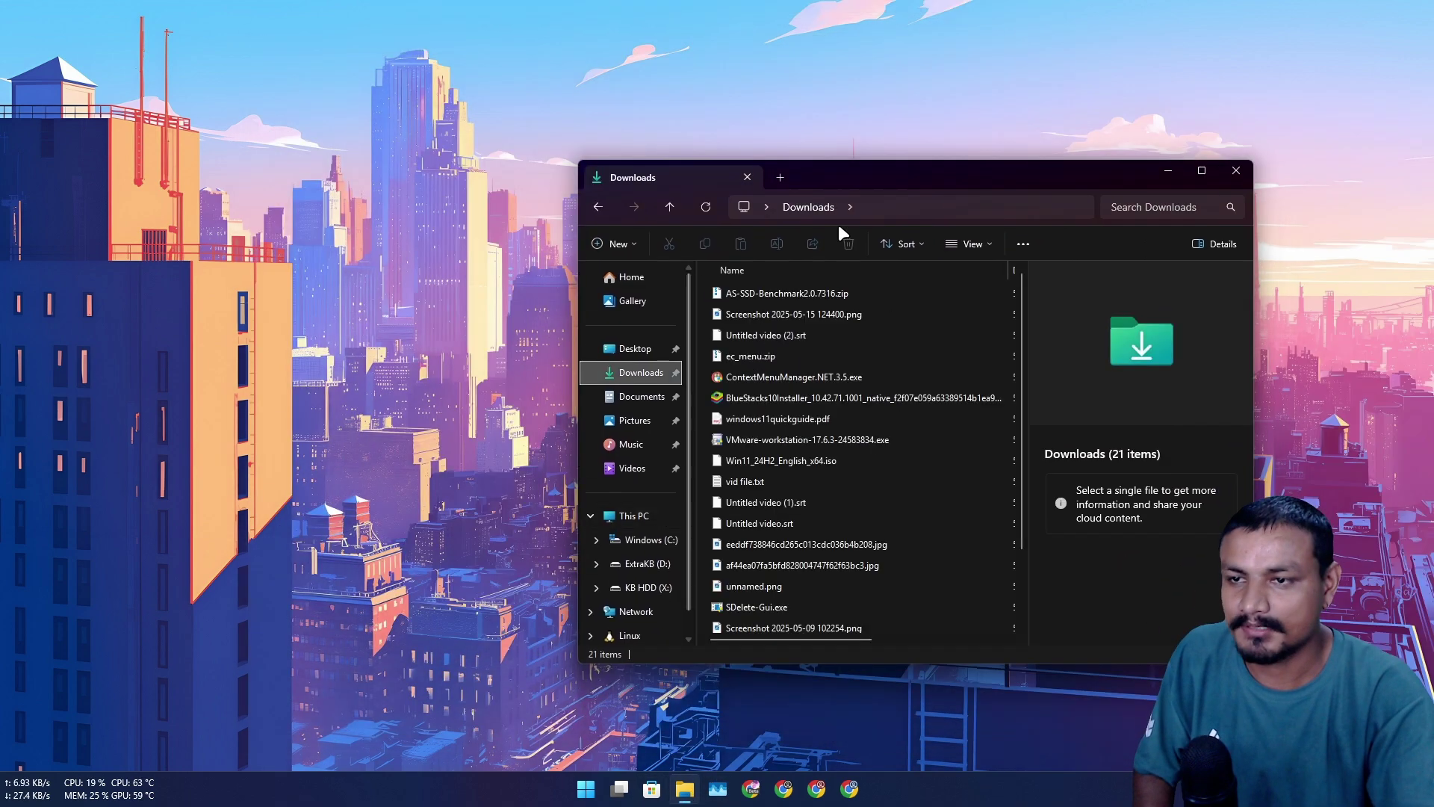
pyautogui.click(898, 209)
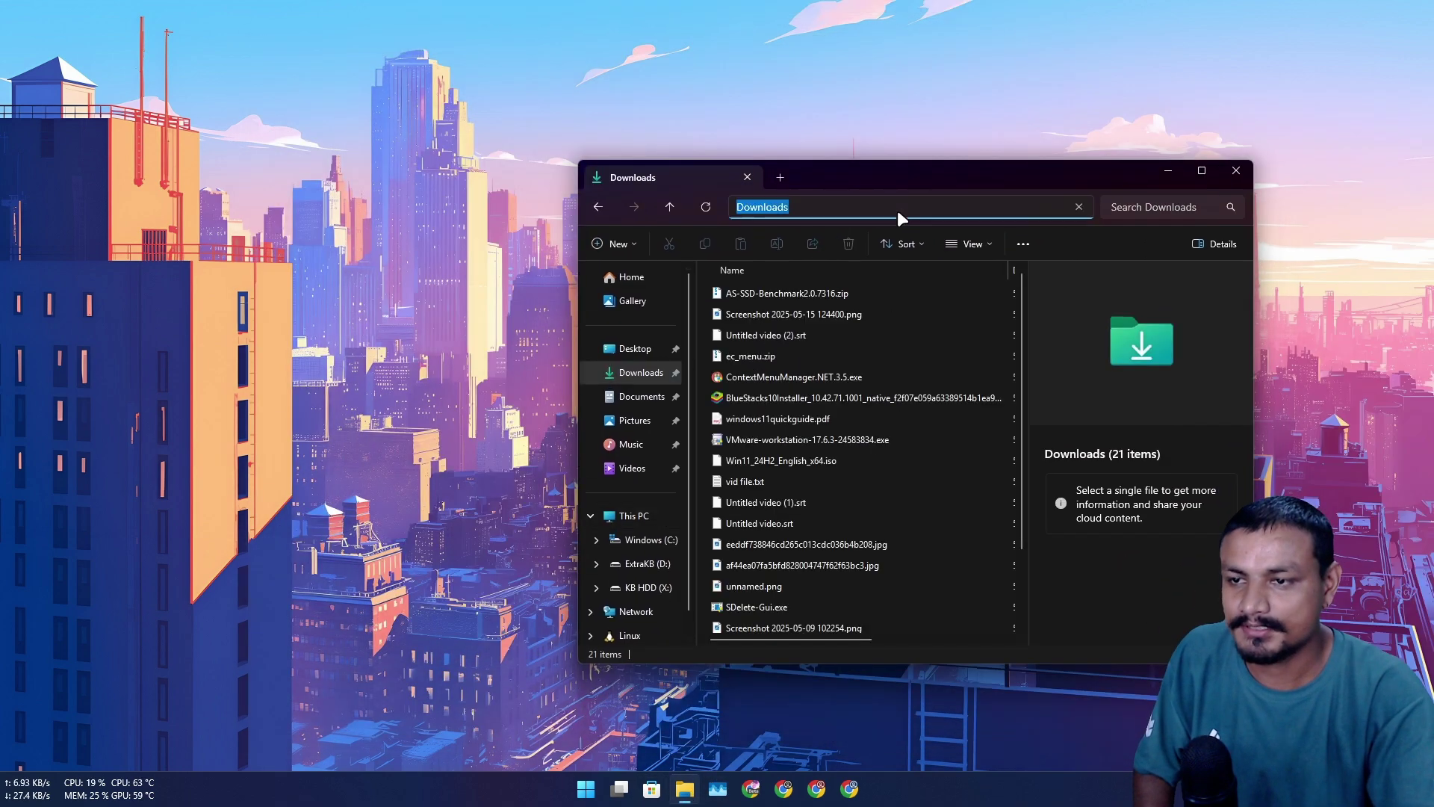
pyautogui.click(629, 373)
pyautogui.rightClick(631, 373)
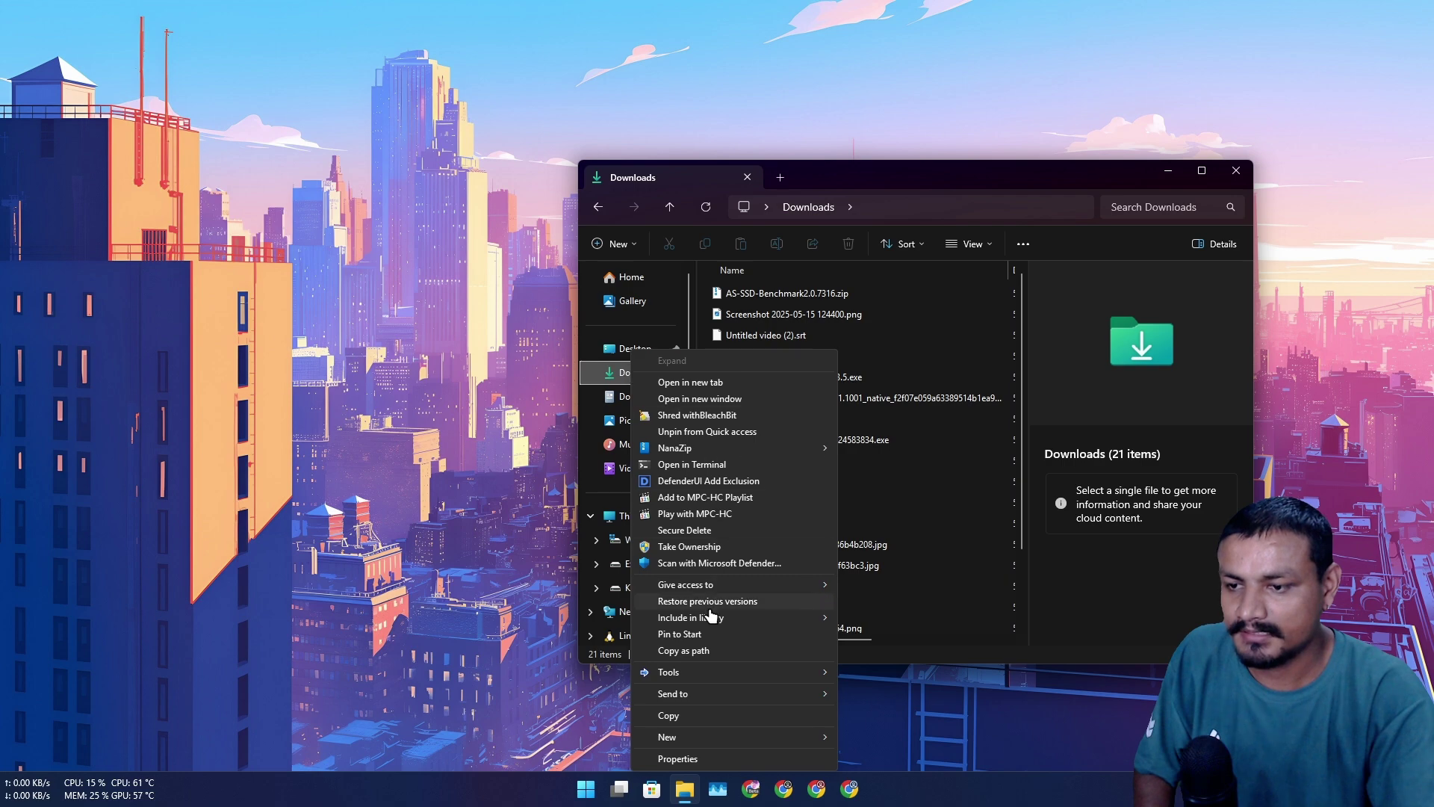
pyautogui.click(708, 651)
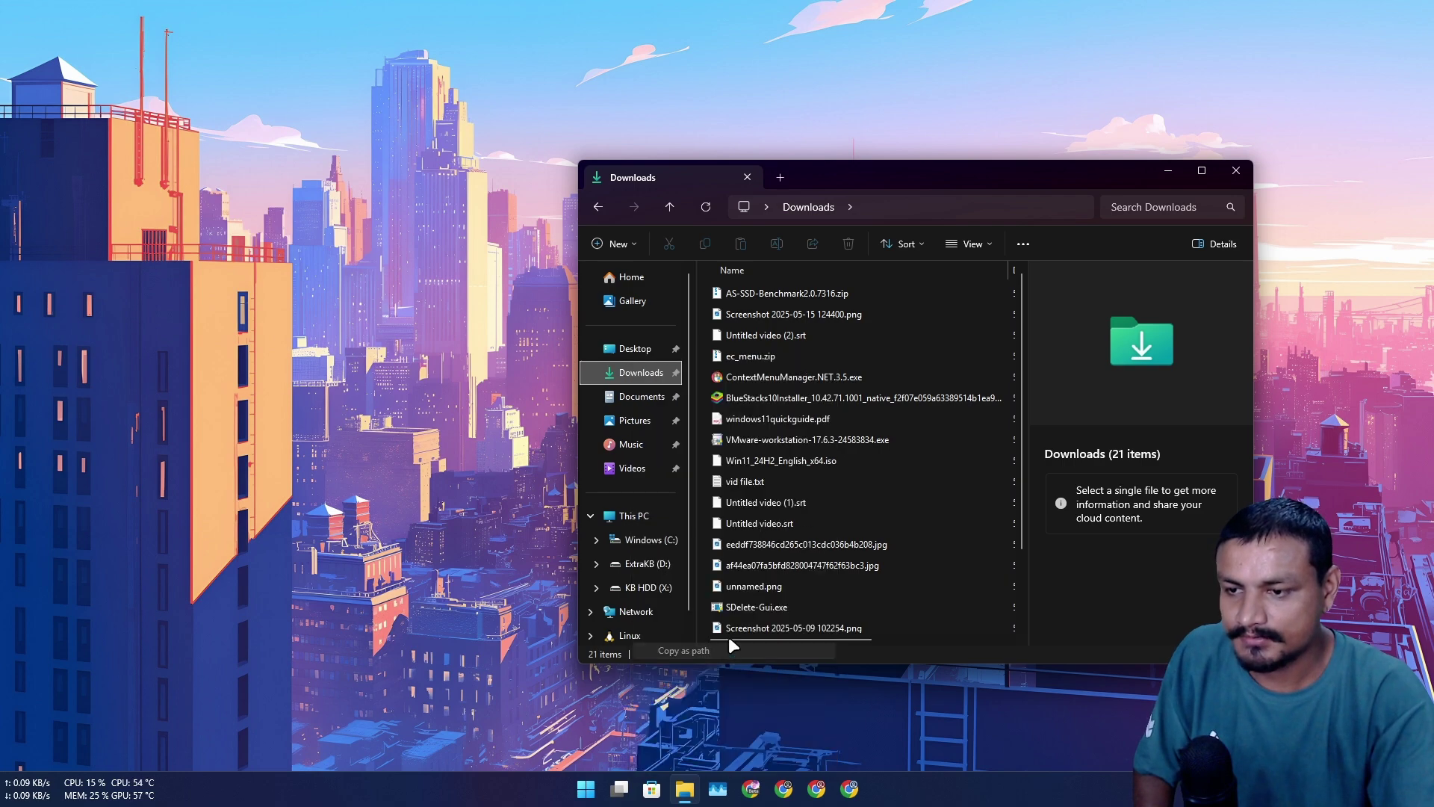
pyautogui.click(1167, 171)
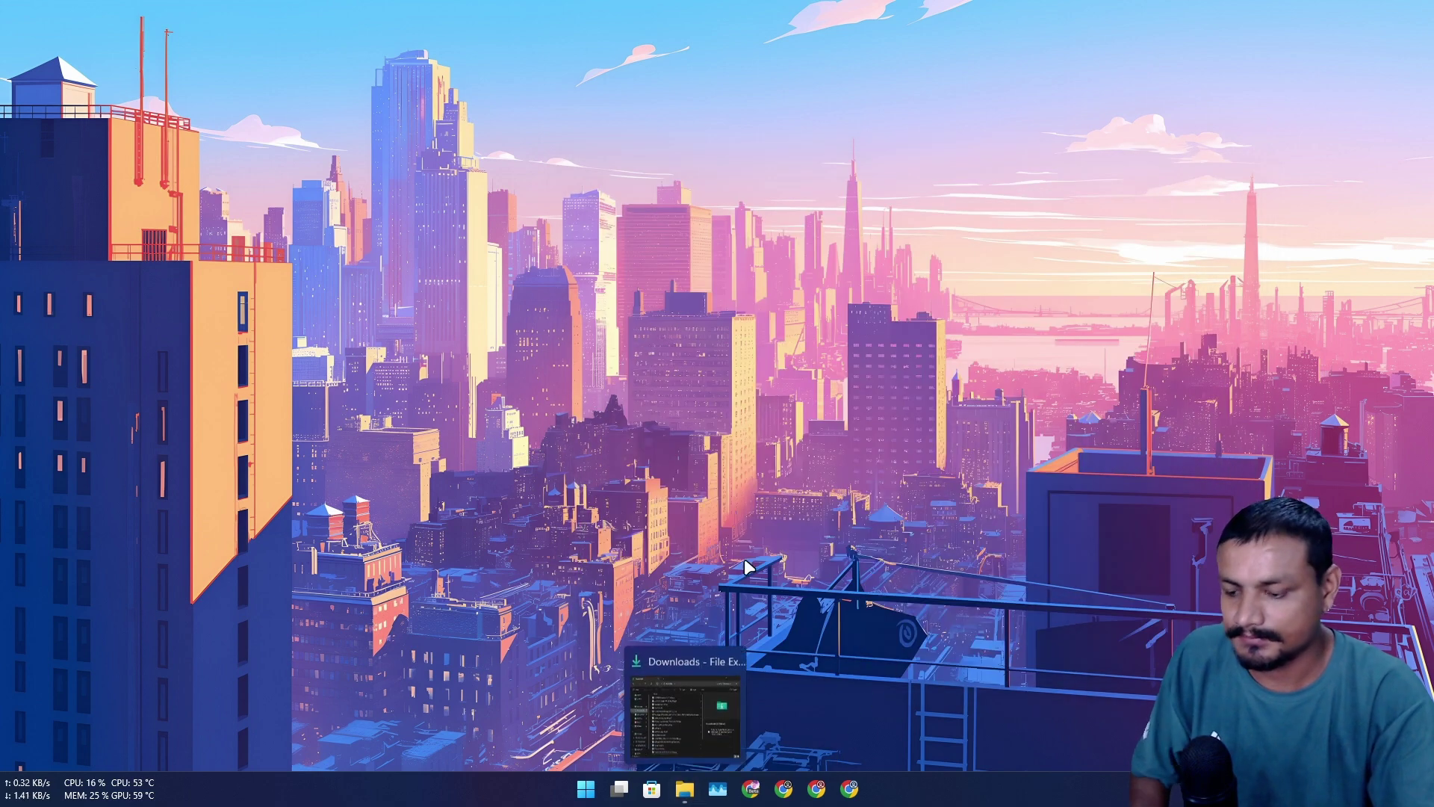
pyautogui.press('win+alt+space')
# Save a bookmark named 'Downloads' with the pasted Downloads folder path
pyautogui.click(512, 298)
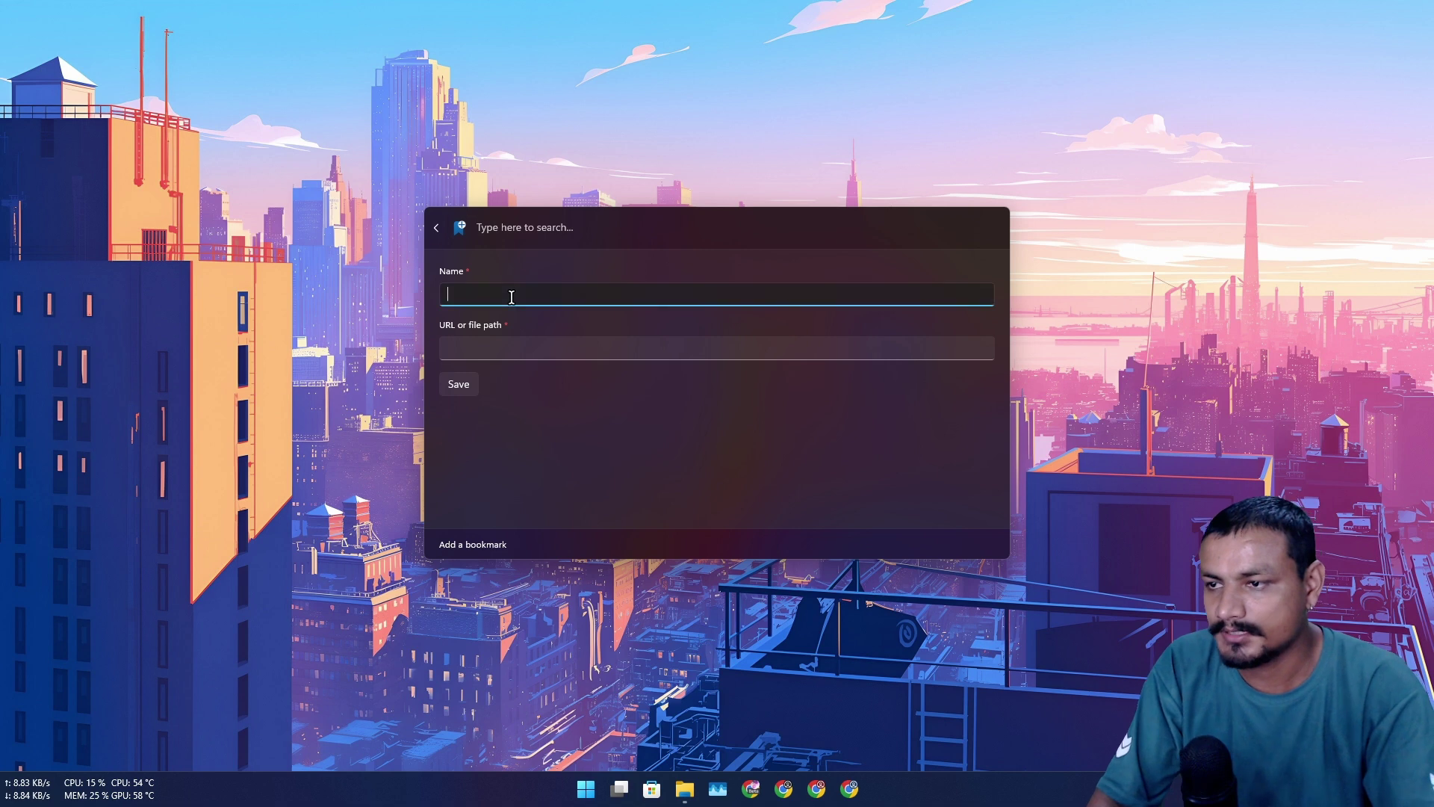
pyautogui.write('D')
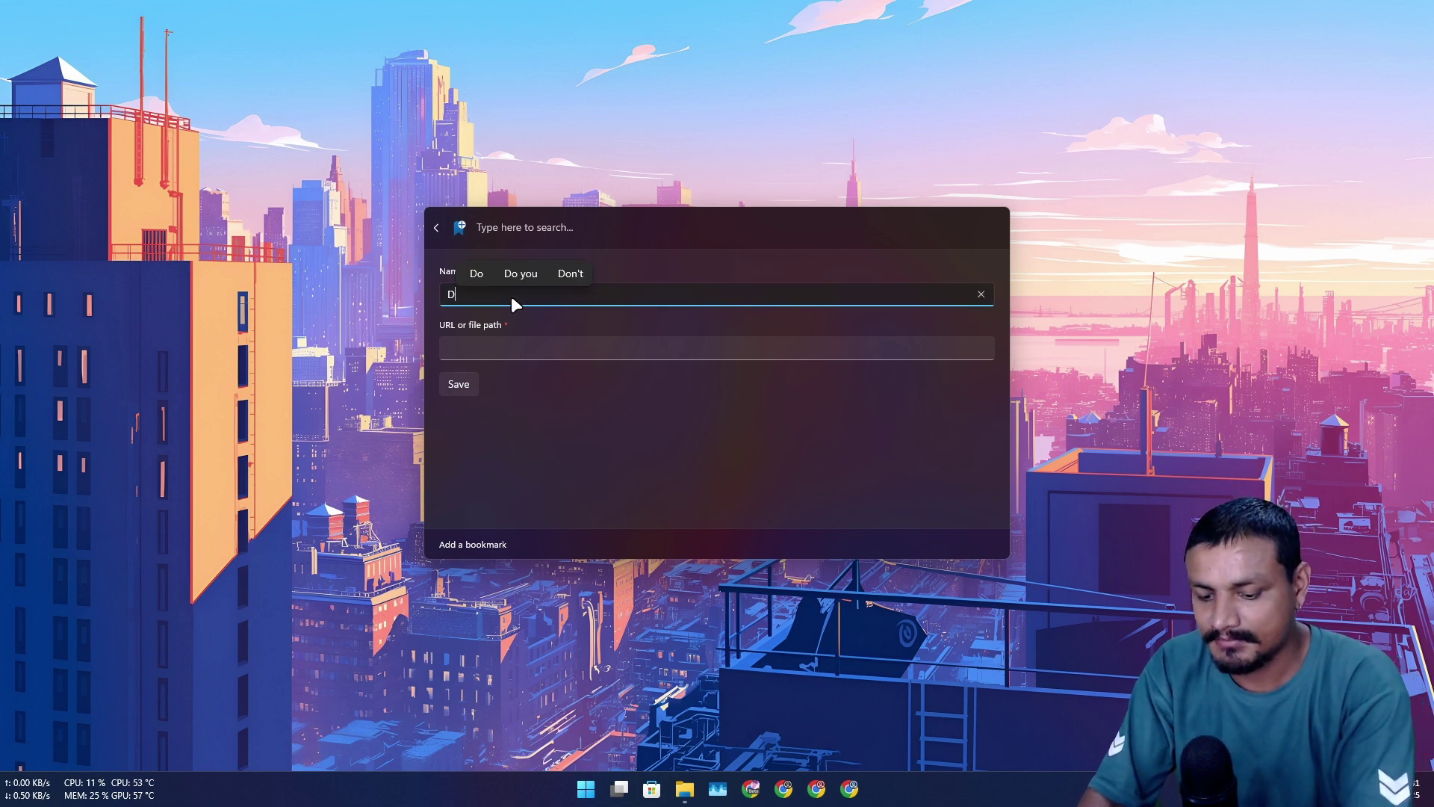
pyautogui.write('ownloads')
pyautogui.click(514, 351)
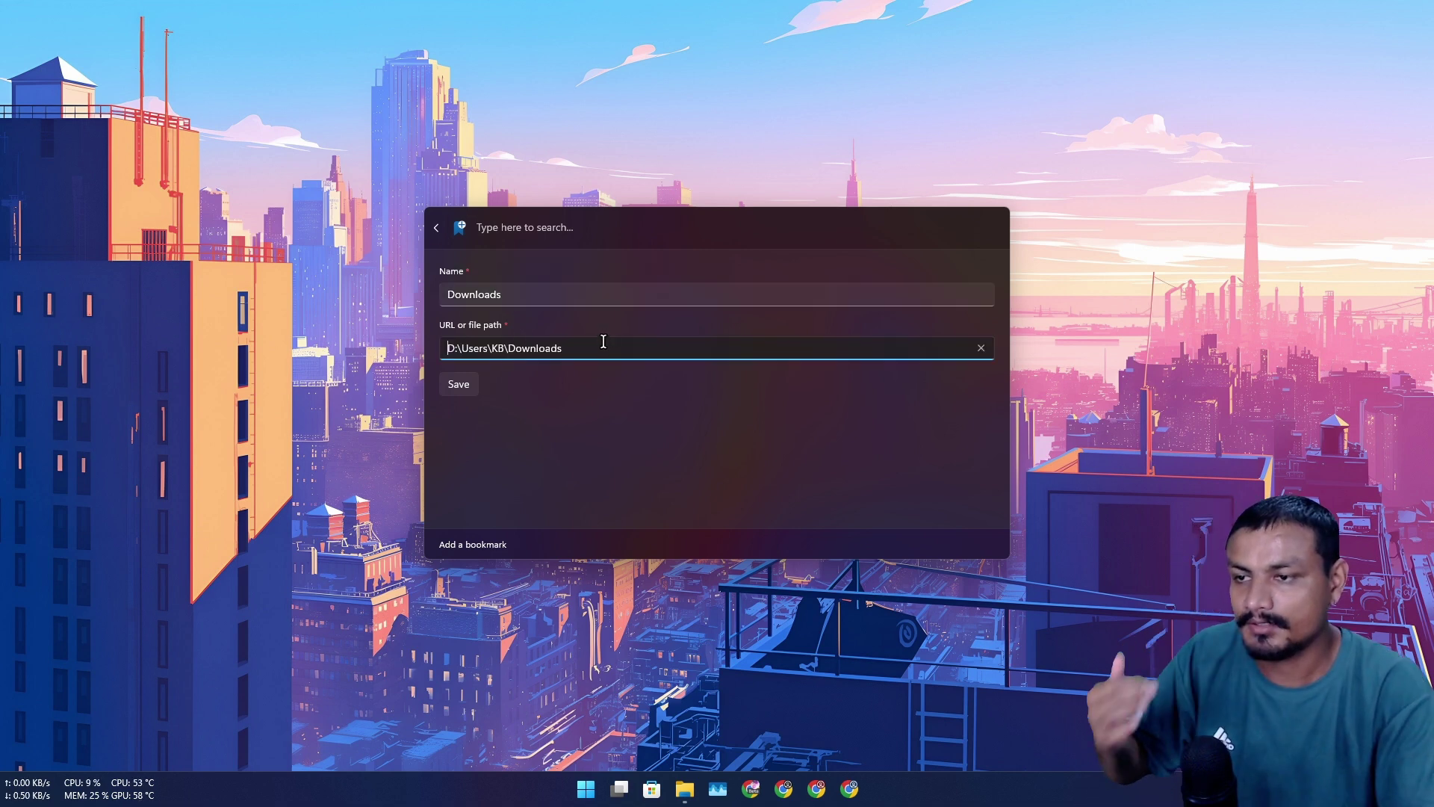
pyautogui.moveTo(590, 349); pyautogui.dragTo(382, 346)
pyautogui.click(680, 352)
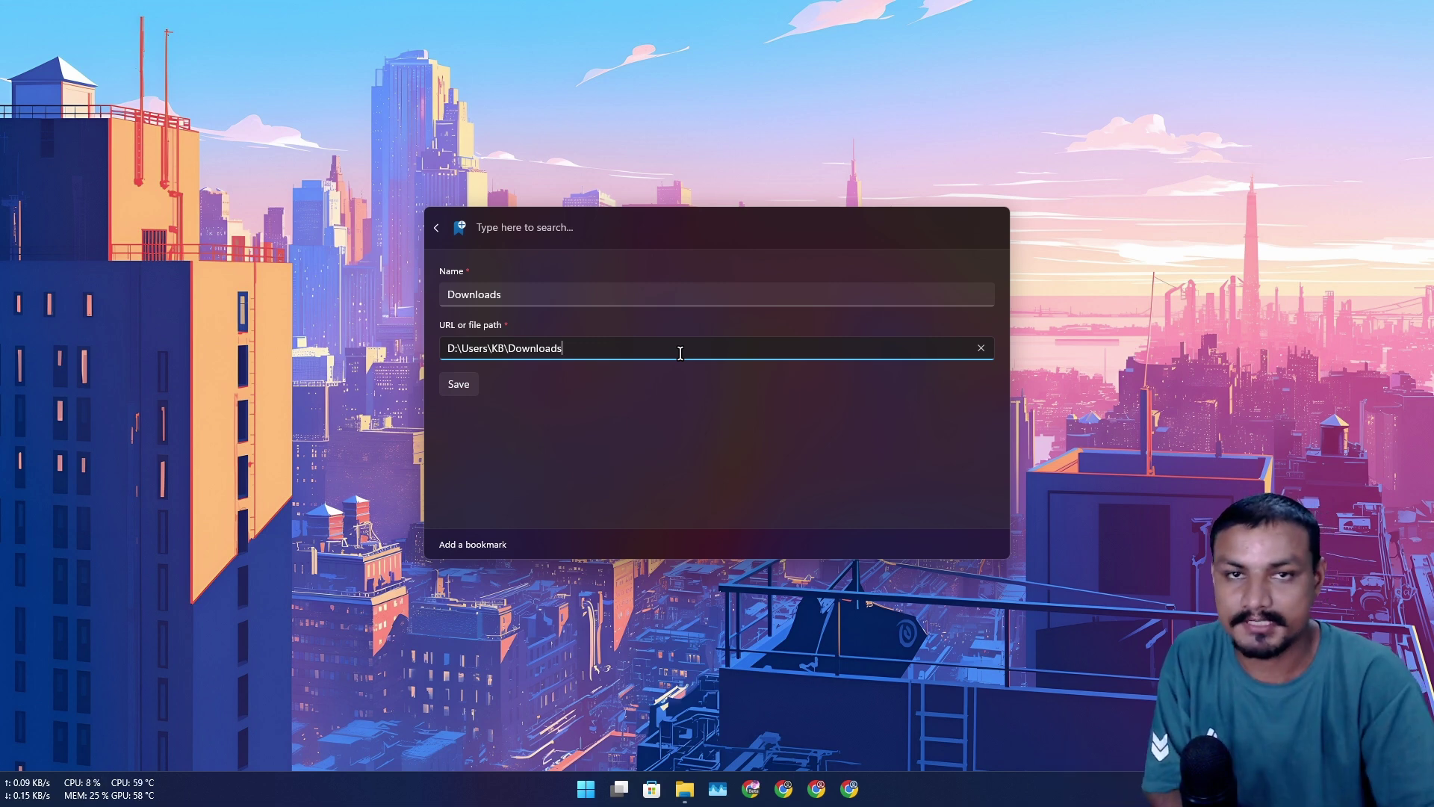
pyautogui.click(457, 384)
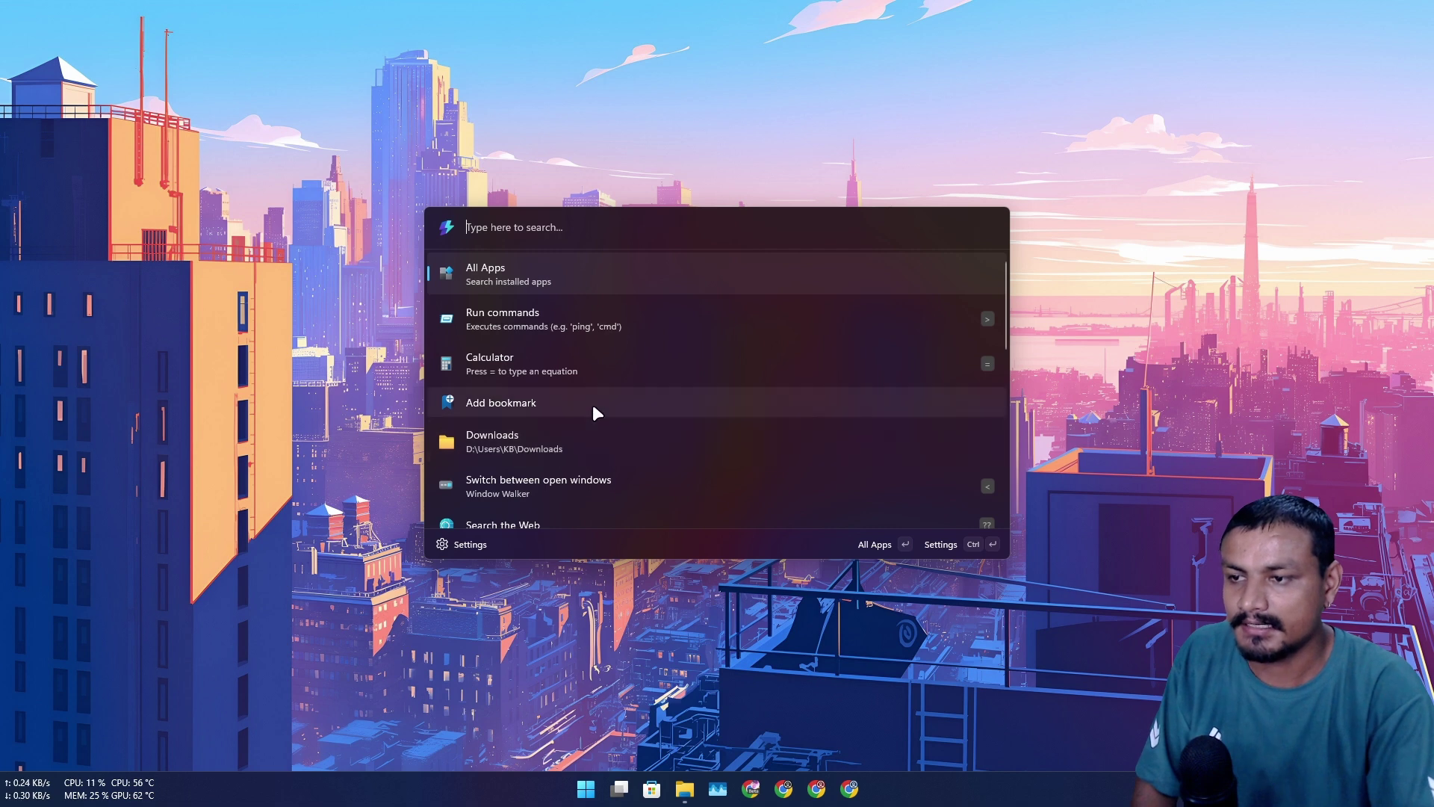
# Reopen Command Palette and go to its settings from the home list
pyautogui.scroll(-2, 577, 439)
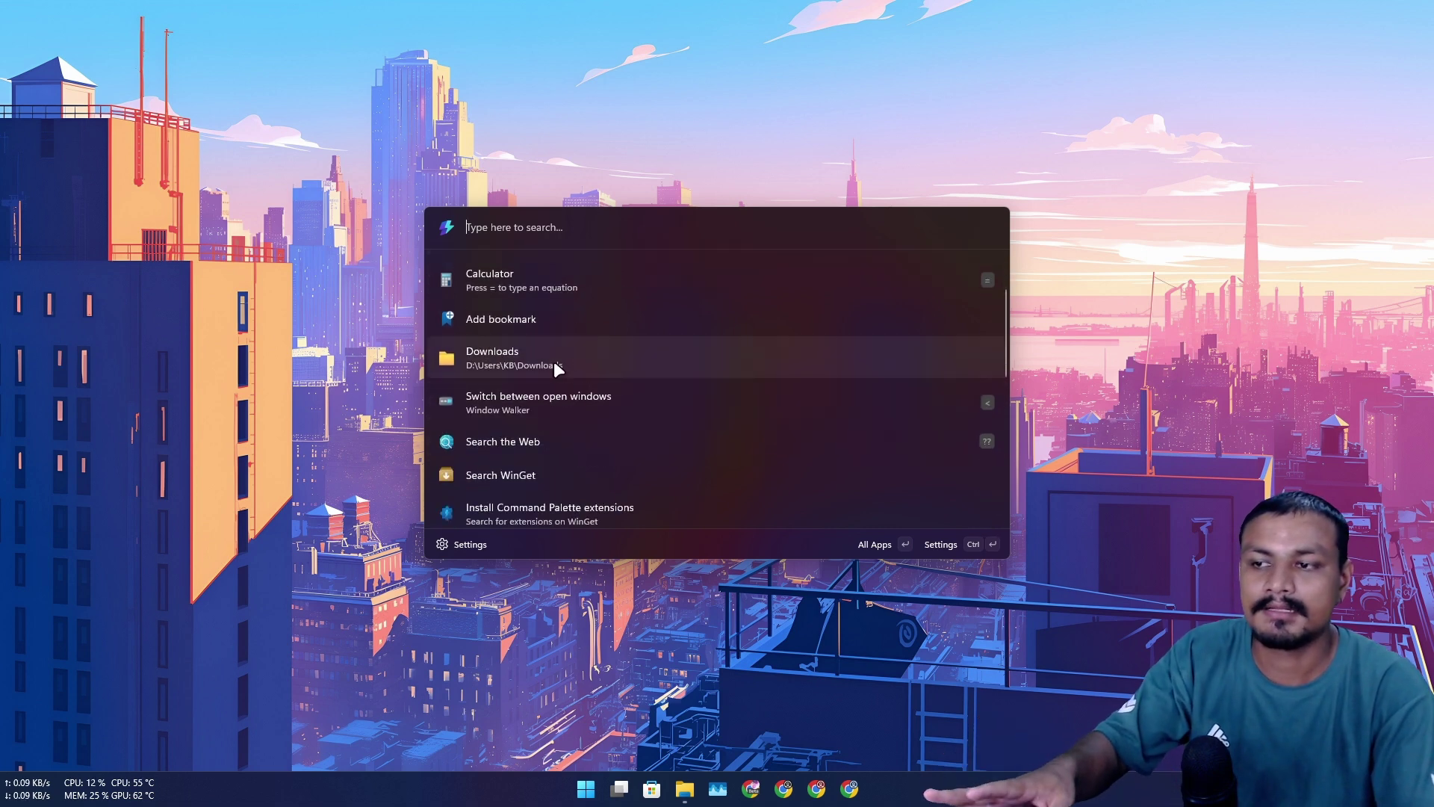
pyautogui.click(669, 154)
pyautogui.press('super+alt+space')
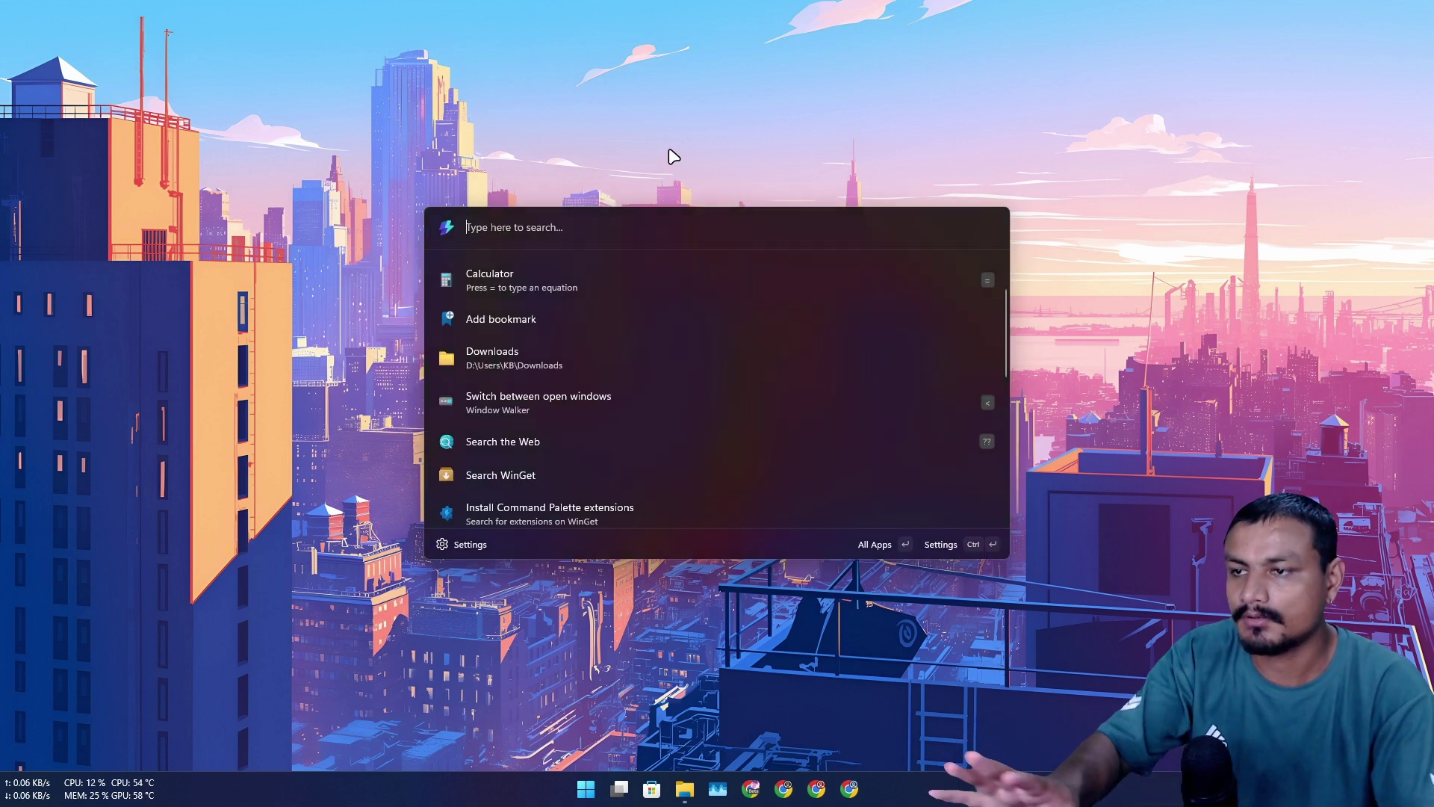
pyautogui.scroll(2, 576, 365)
pyautogui.scroll(-5, 571, 381)
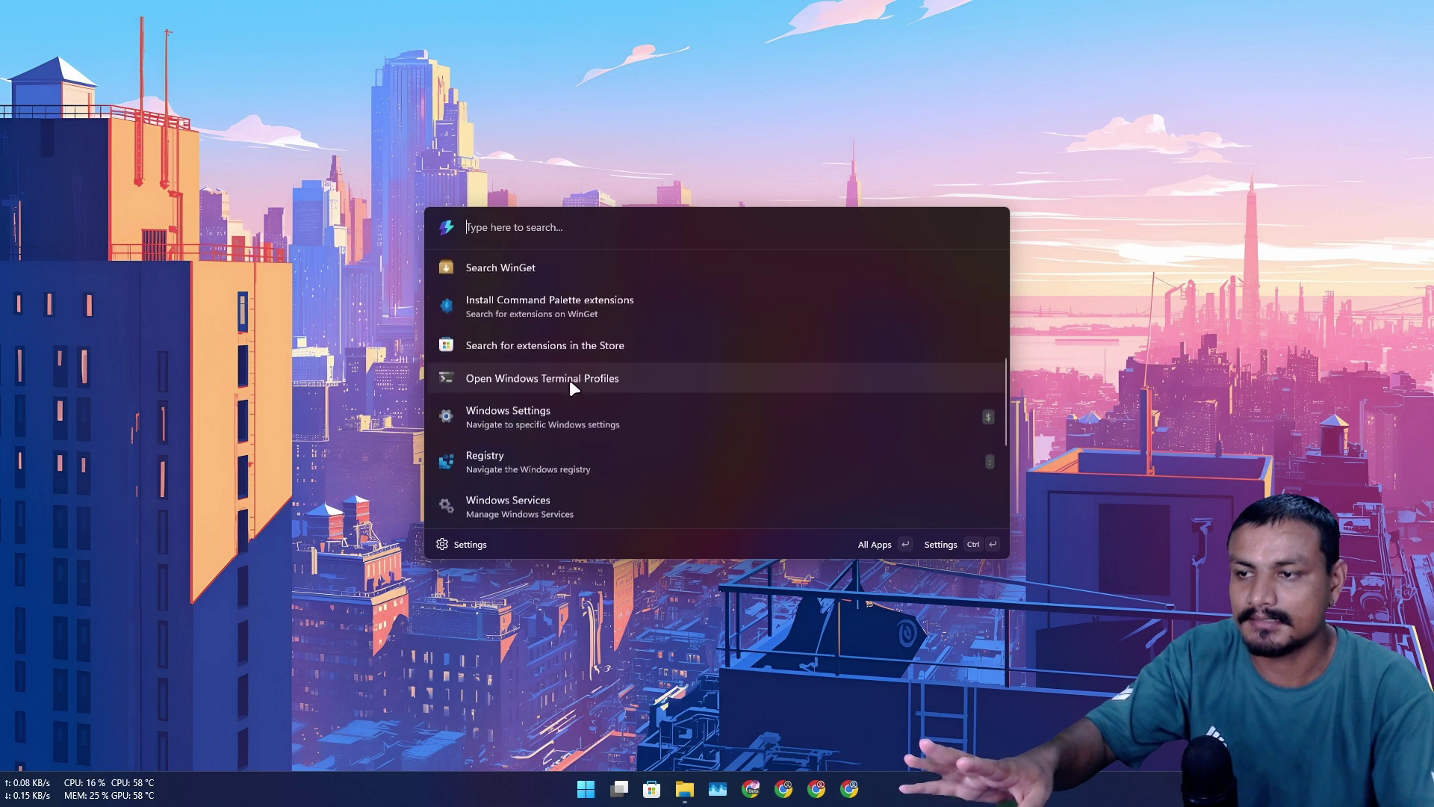
pyautogui.scroll(5, 566, 352)
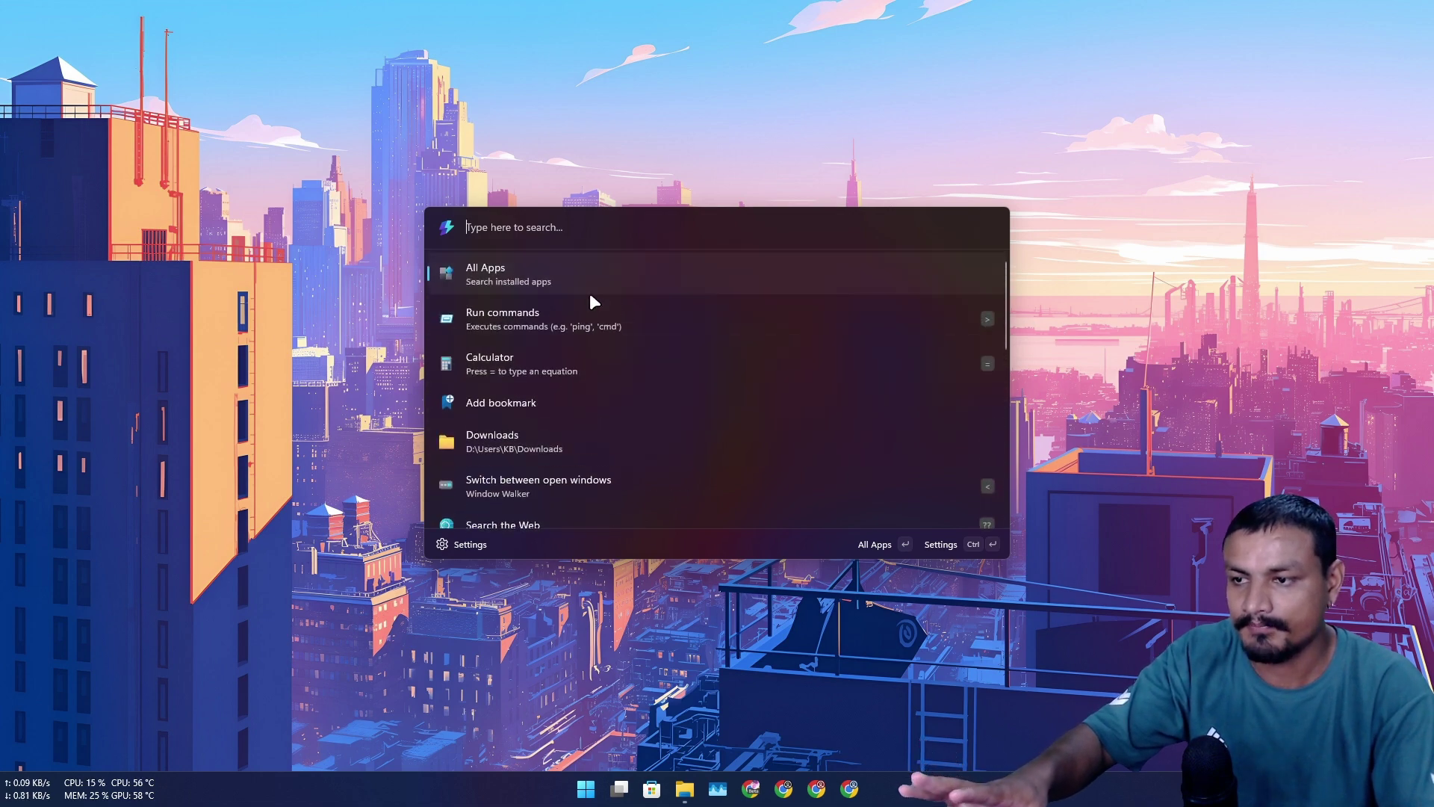
pyautogui.click(496, 551)
# Open the Bookmarks extension settings and expand the Downloads bookmark's options
pyautogui.click(329, 232)
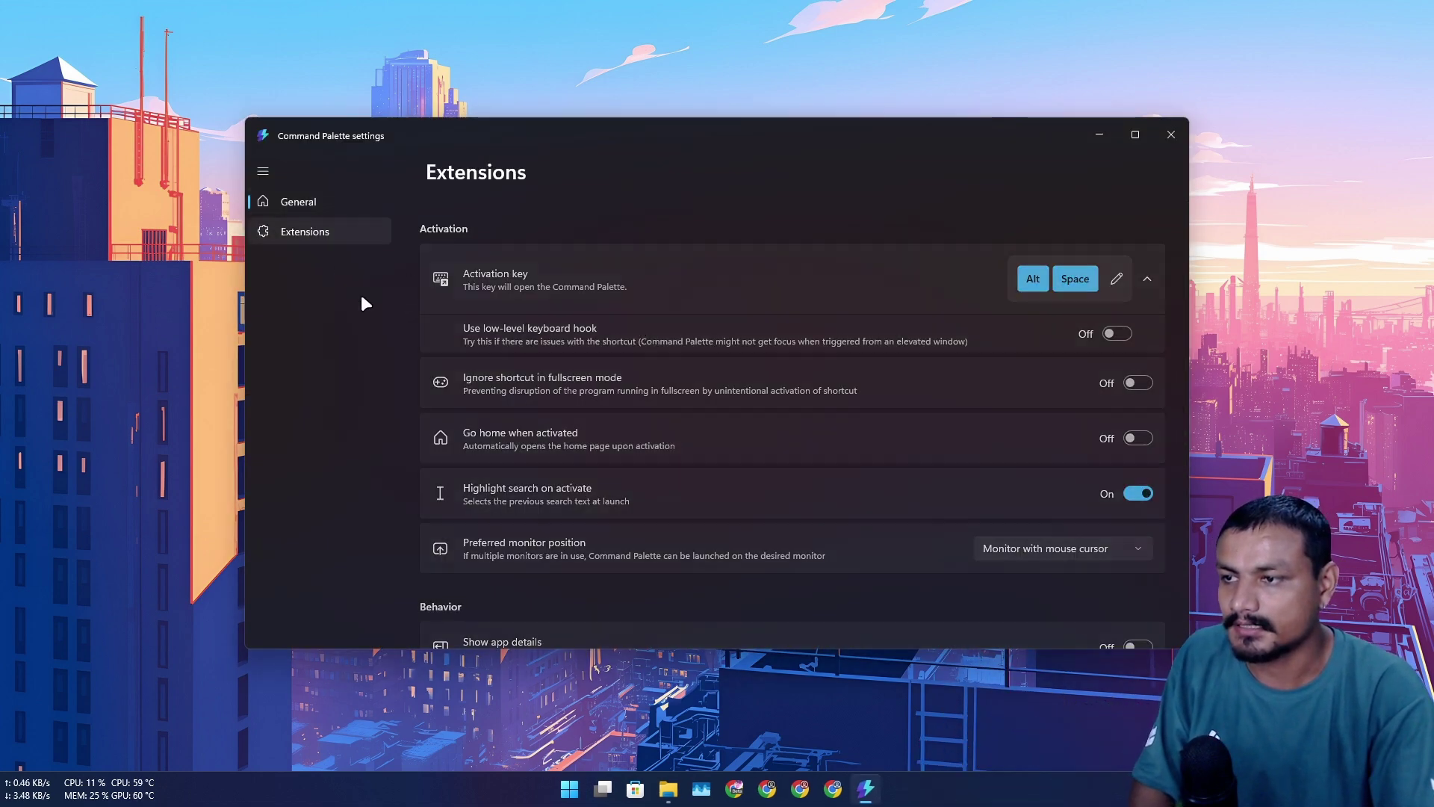
pyautogui.scroll(-3, 587, 299)
pyautogui.scroll(2, 552, 381)
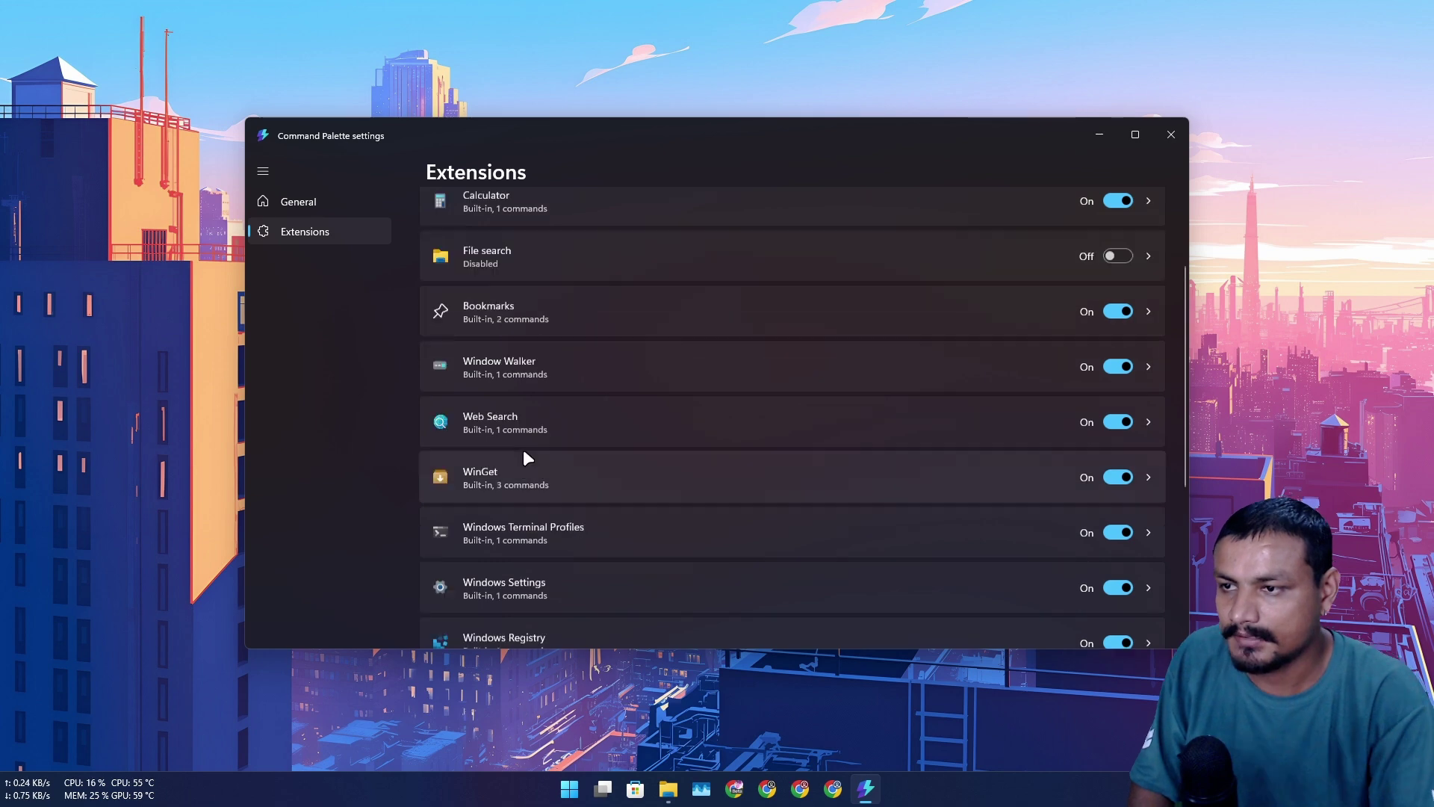
pyautogui.click(532, 348)
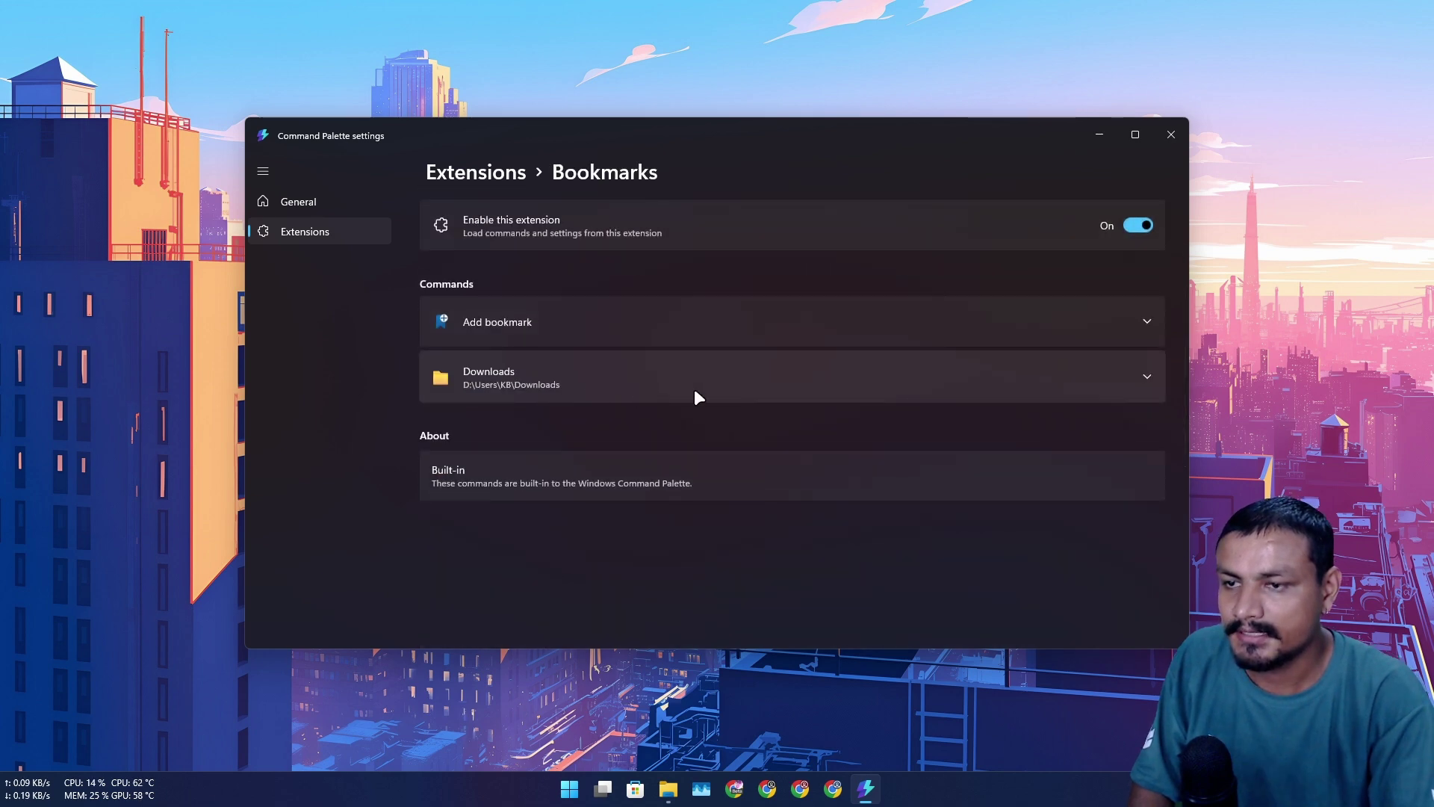
pyautogui.click(1141, 375)
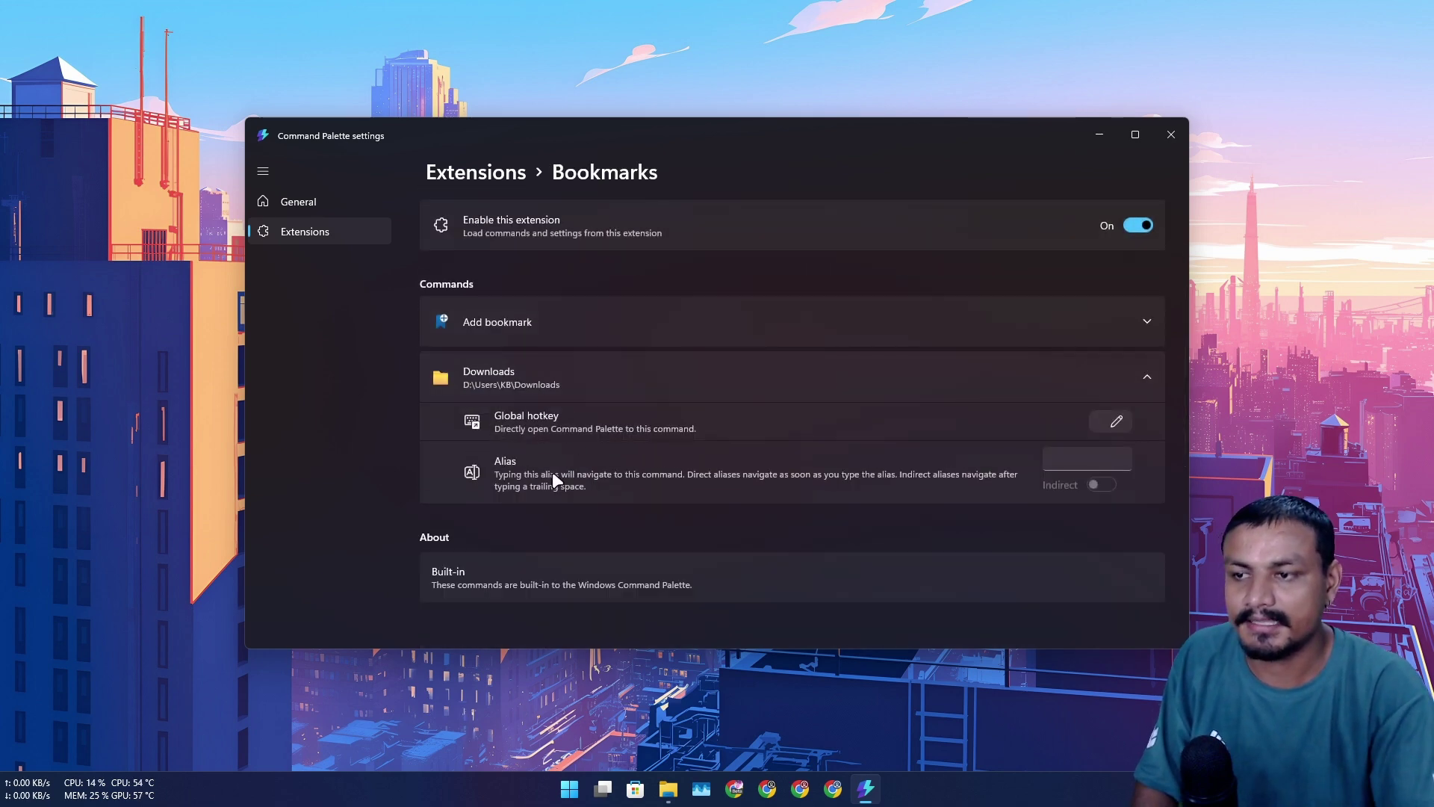
pyautogui.click(1105, 458)
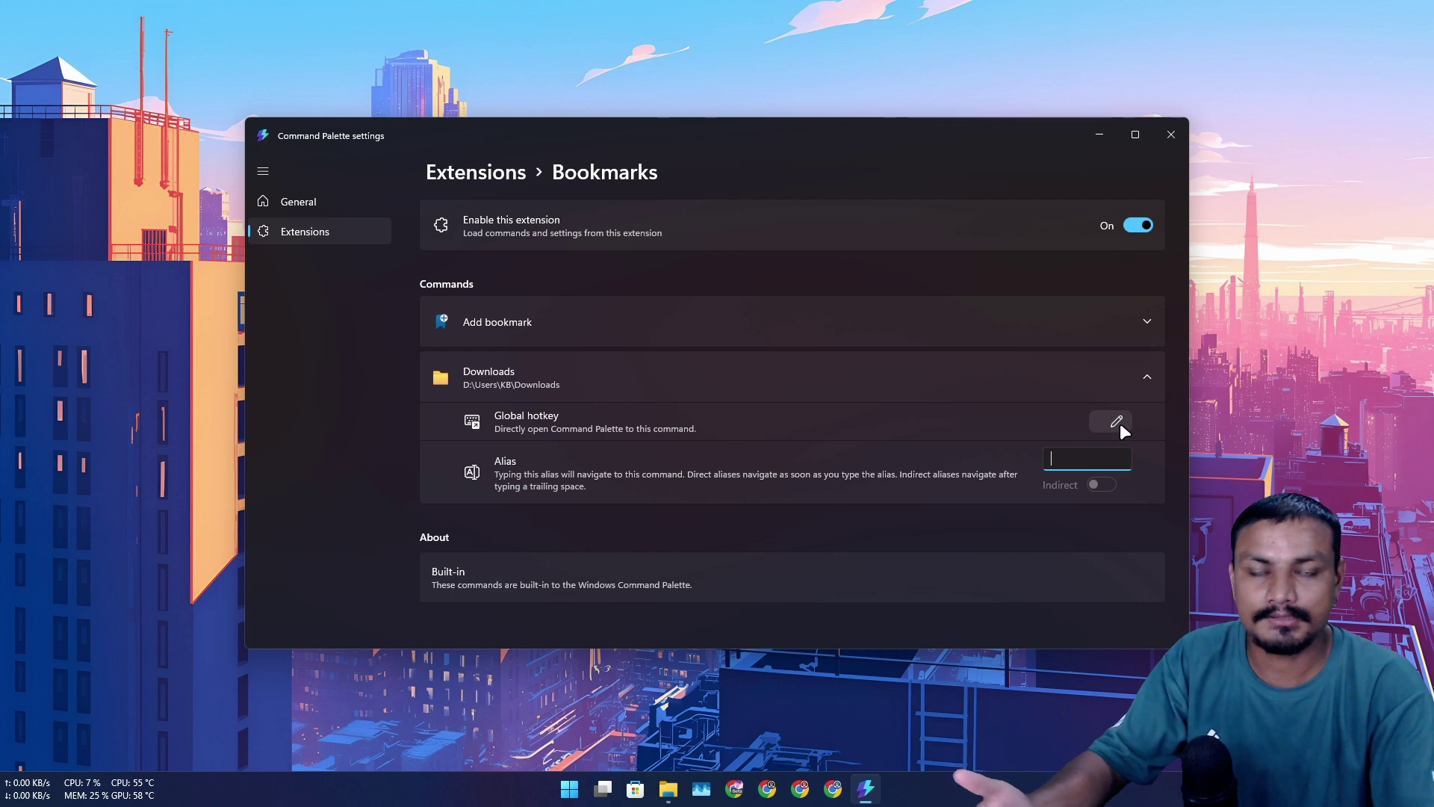
# Assign the Downloads bookmark the Win+Ctrl+D global hotkey and the alias dld
pyautogui.click(1114, 418)
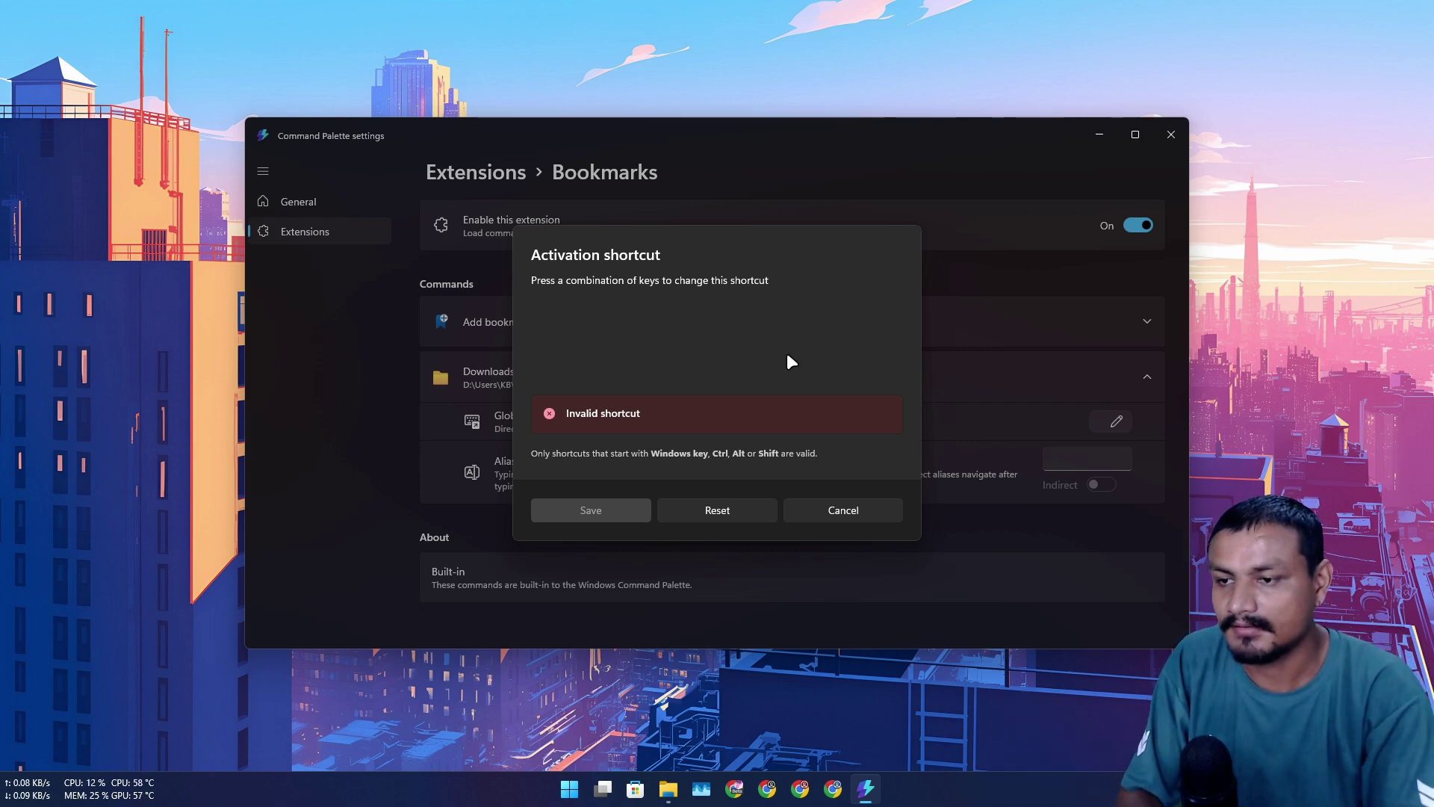
pyautogui.press('super')
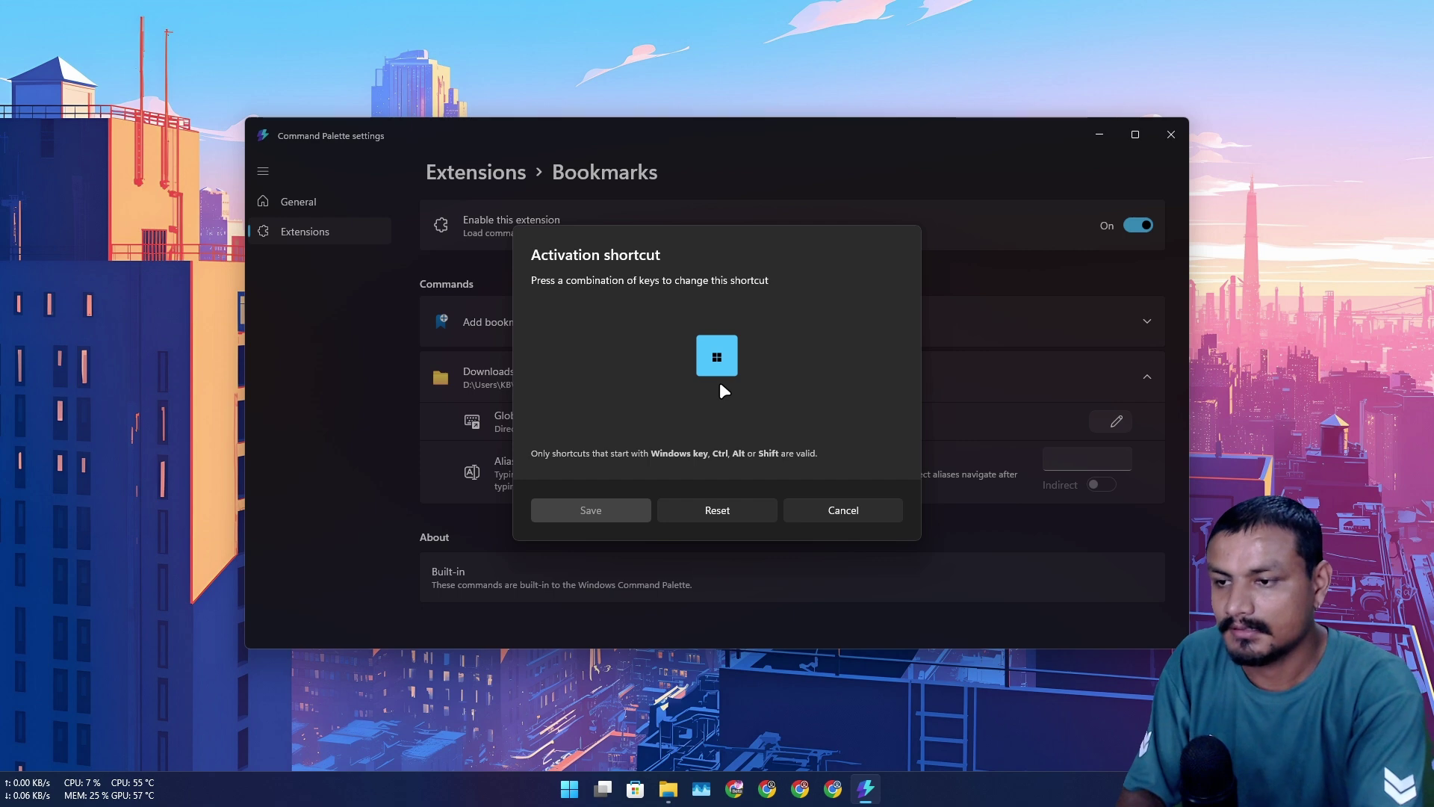
pyautogui.press('super+ctrl+d')
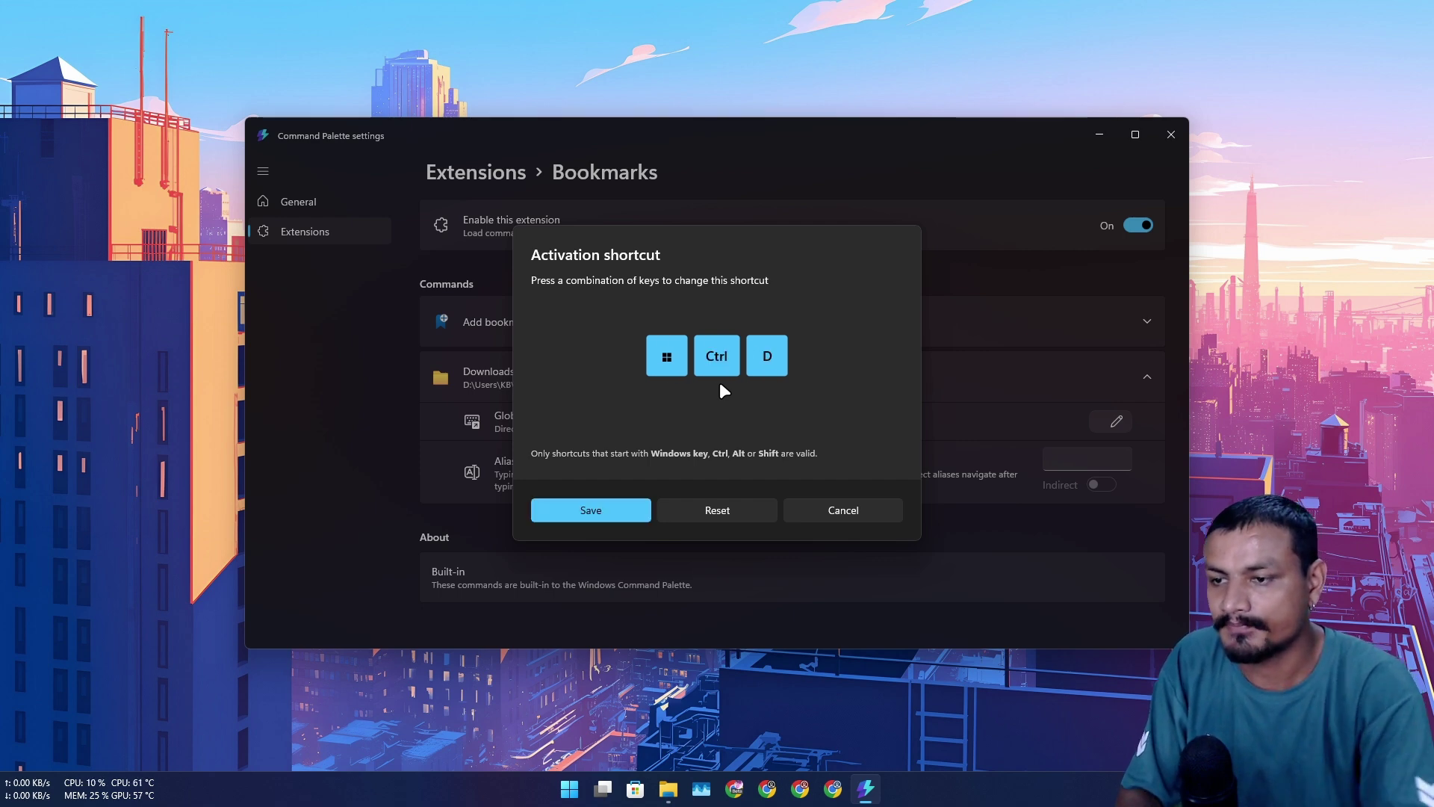
pyautogui.press('Return')
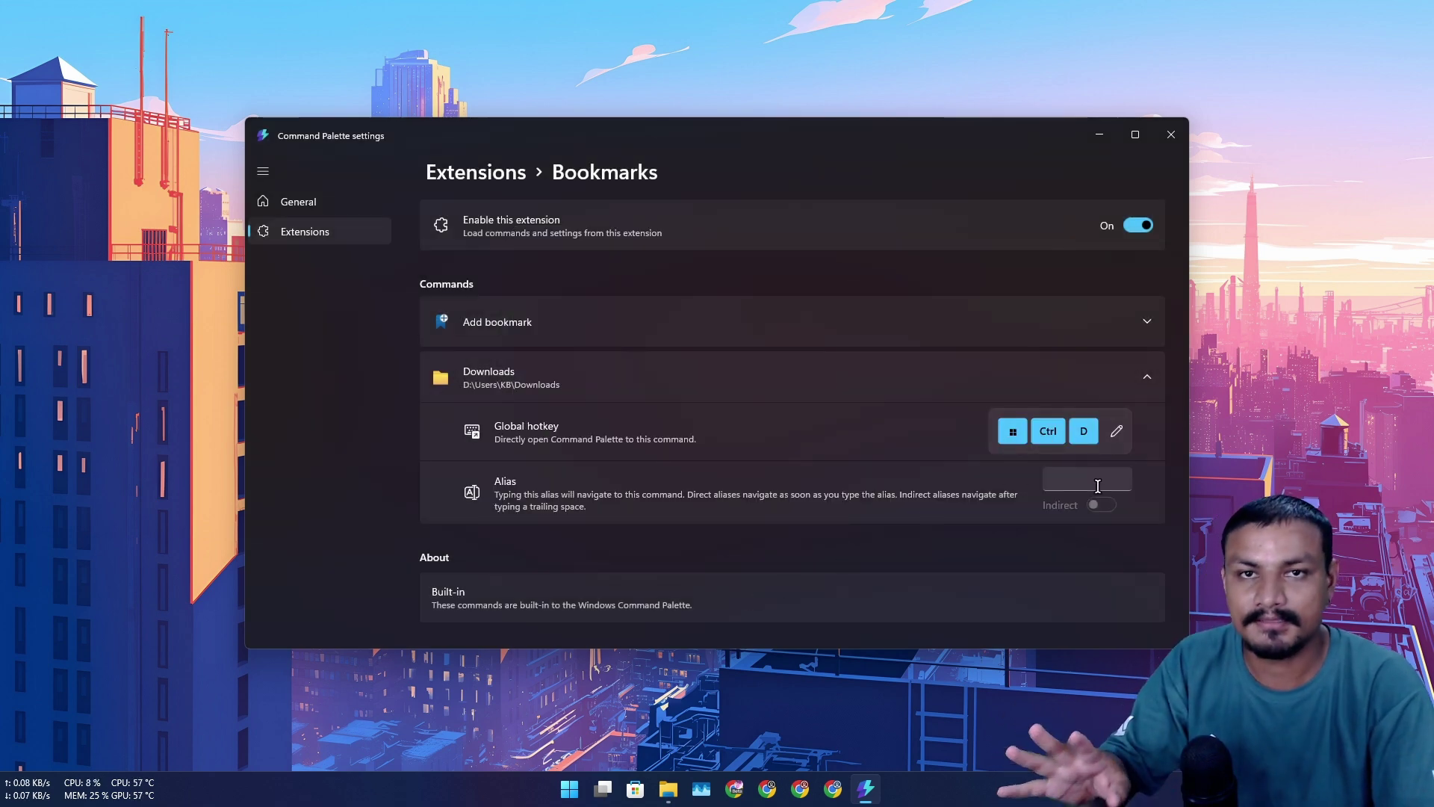
pyautogui.click(1070, 480)
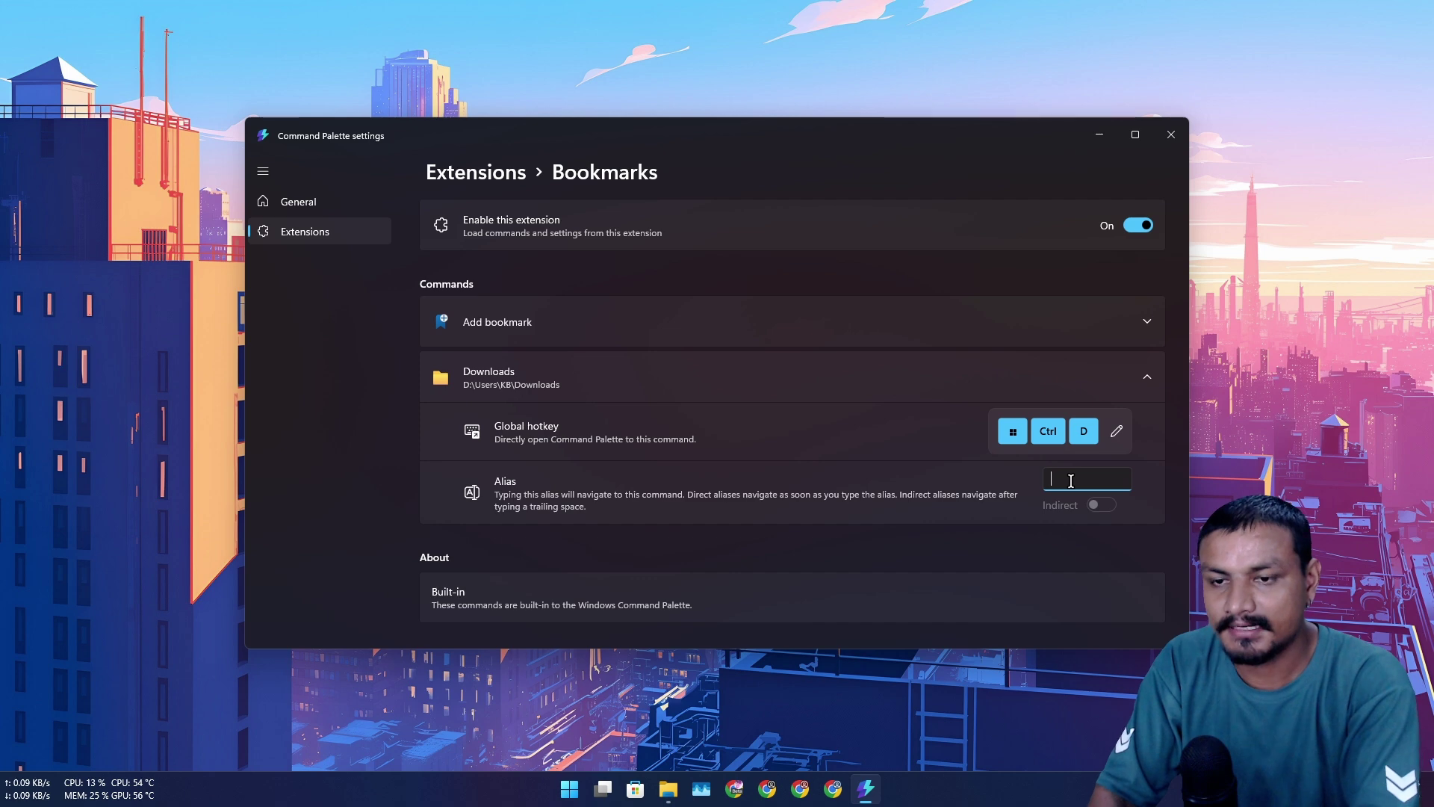
pyautogui.write('dld')
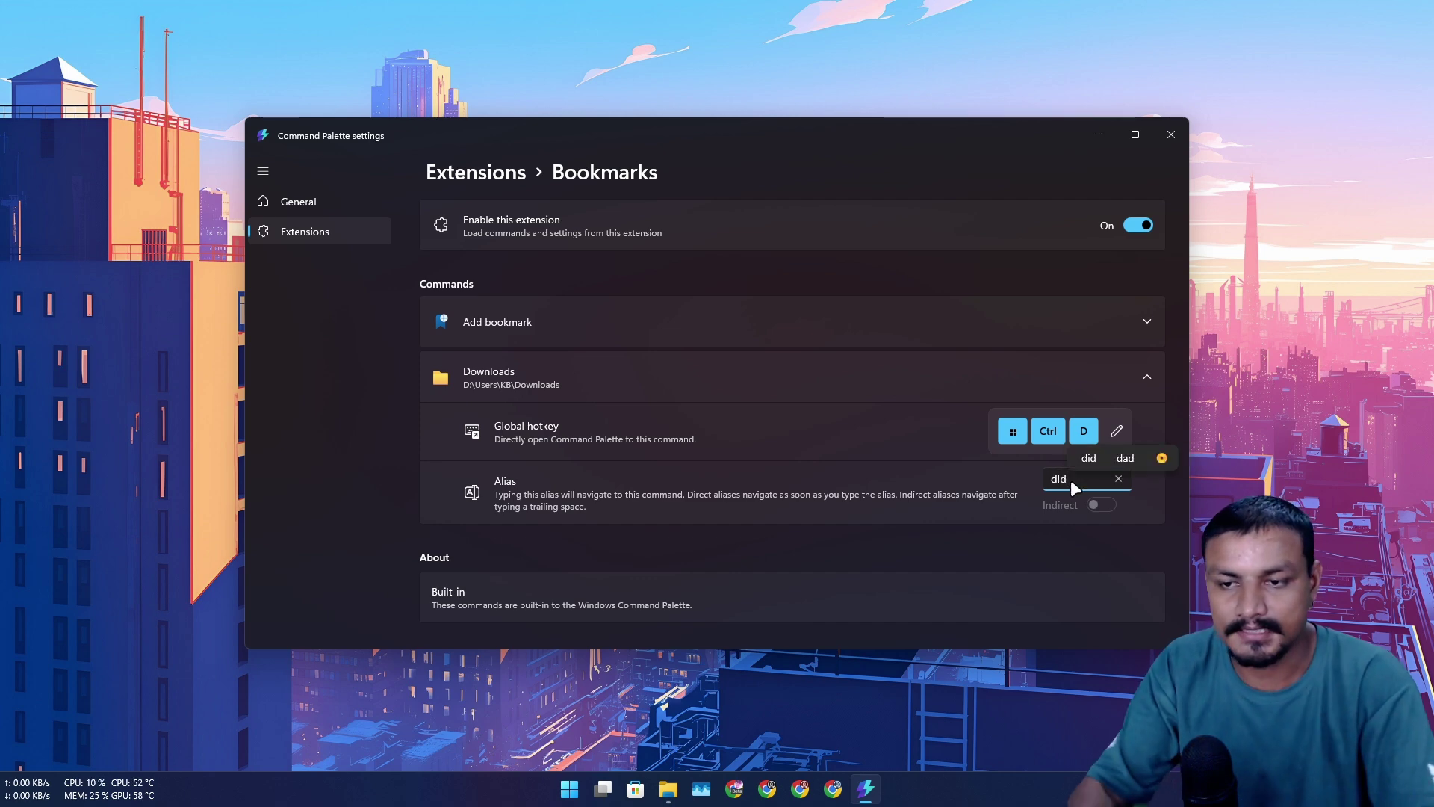
pyautogui.press('super+ctrl+d')
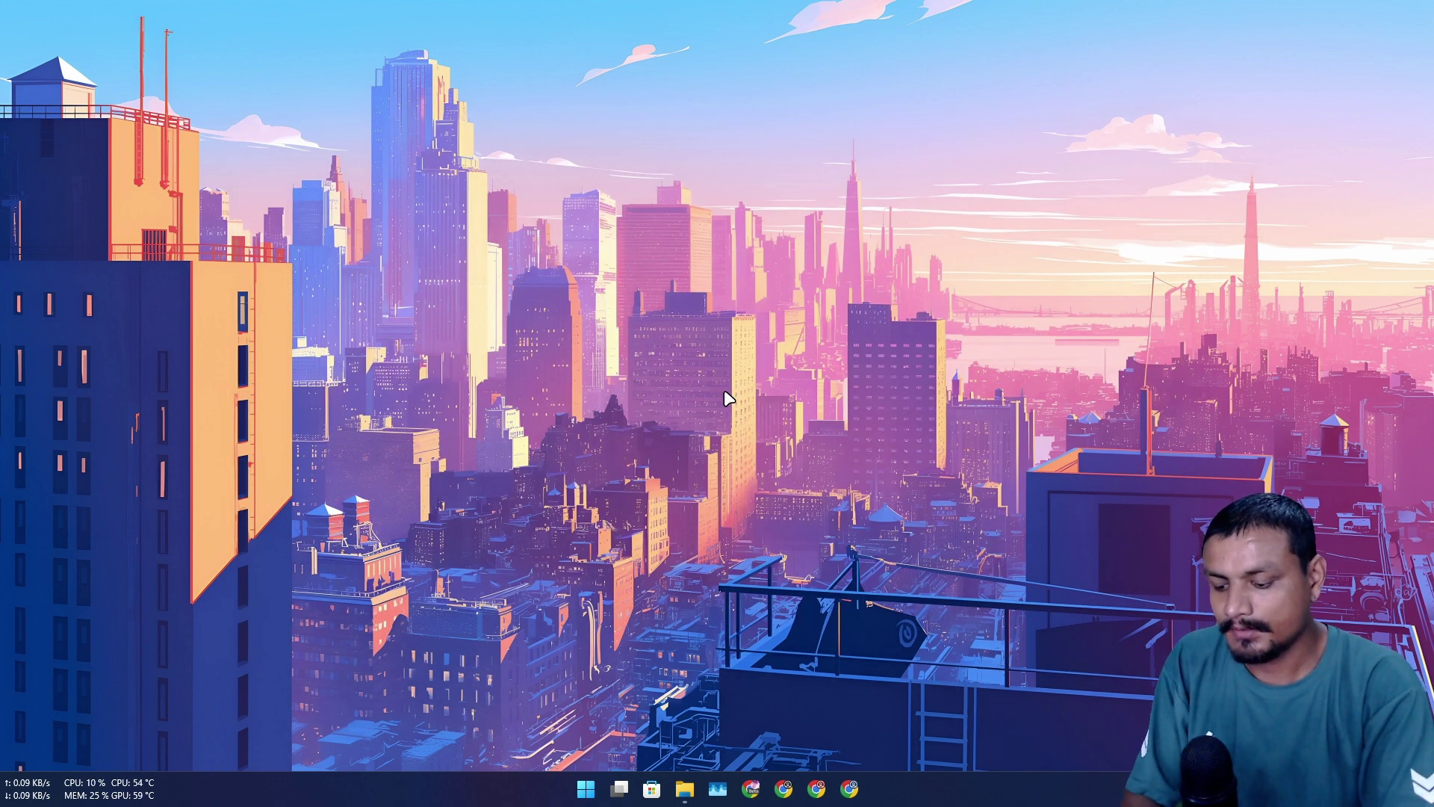
# Search 'dld' to confirm the Downloads bookmark comes up first, then switch to the second desktop
pyautogui.press('super+alt+space')
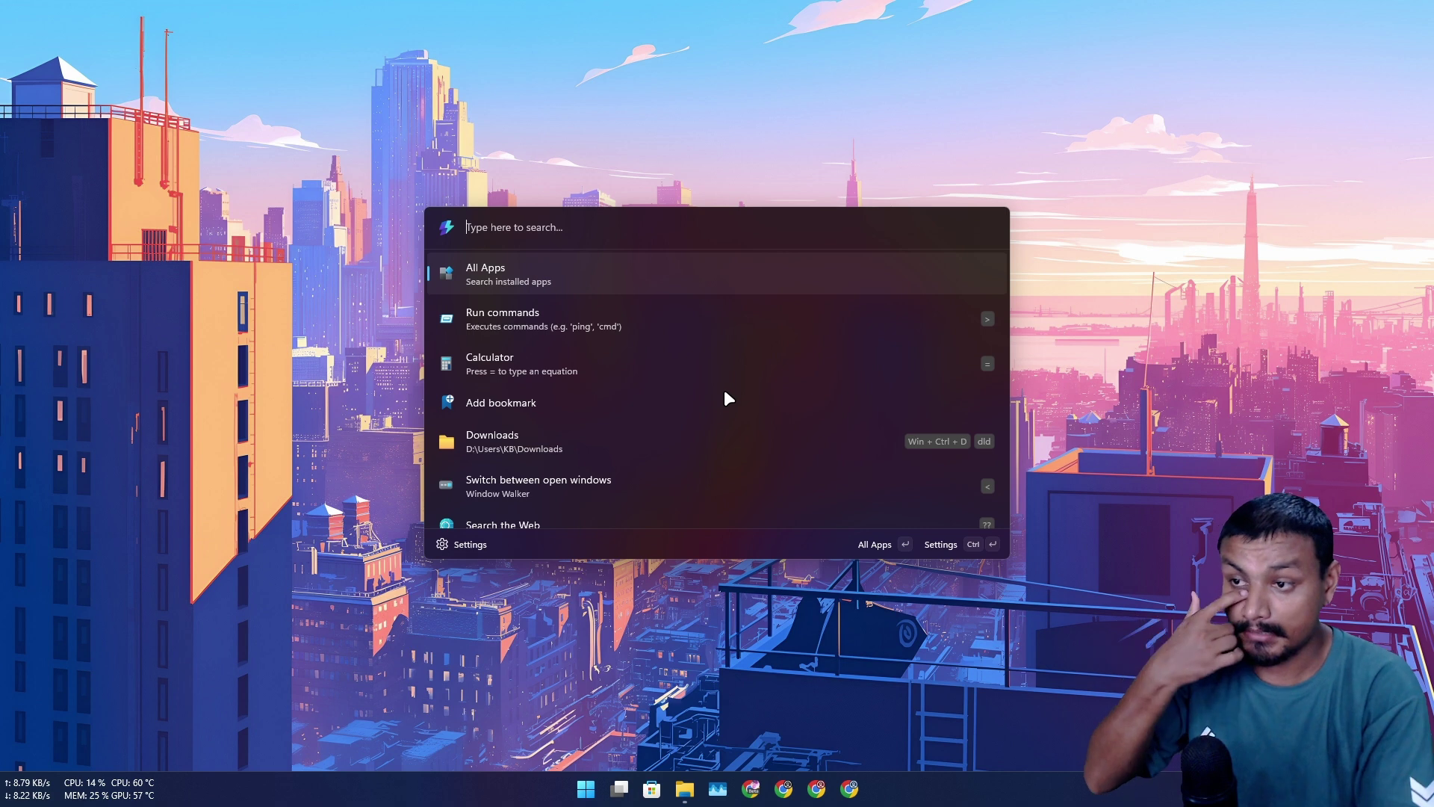
pyautogui.write('dld')
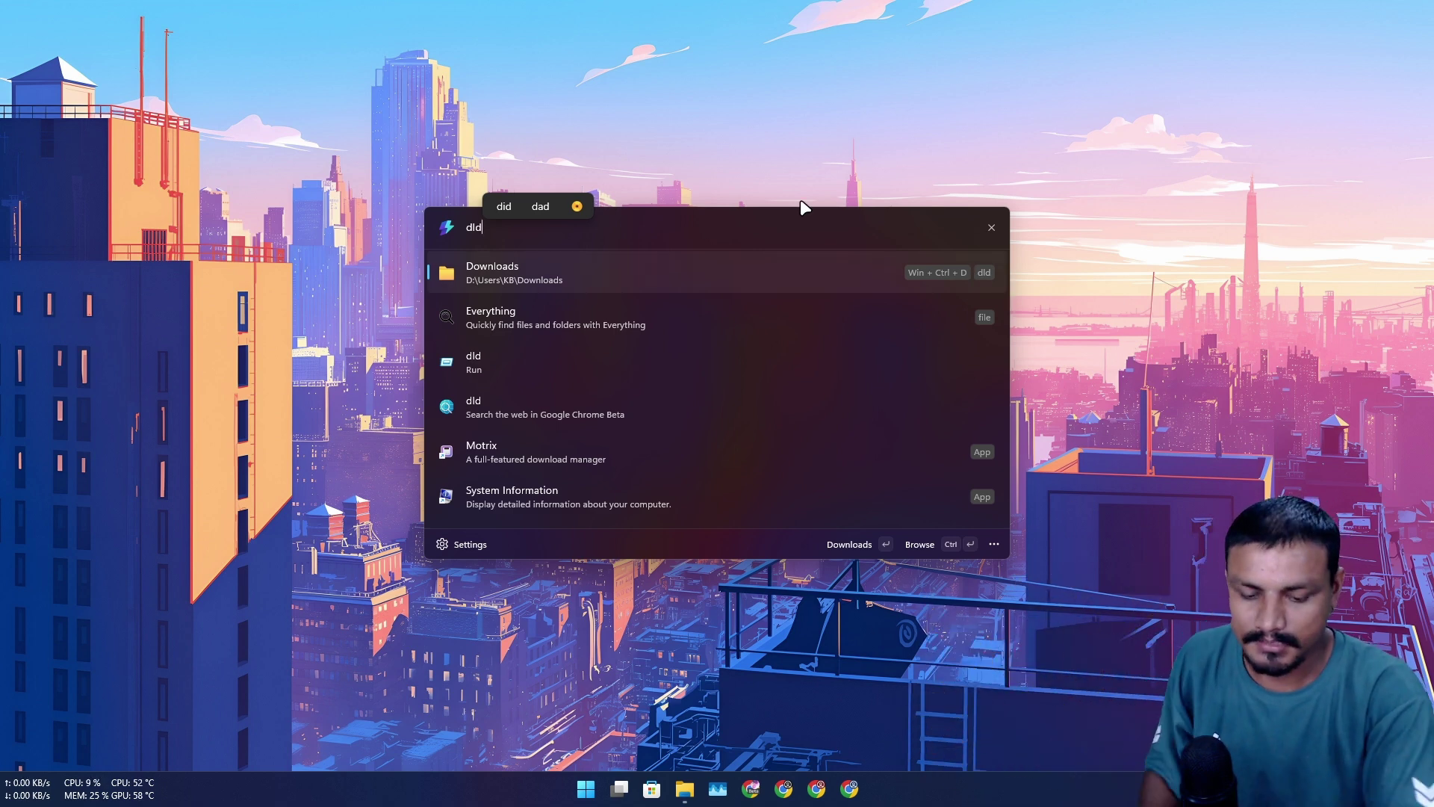
pyautogui.press('BackSpace')
pyautogui.press('BackSpace')
pyautogui.press('BackSpace')
pyautogui.write('dld')
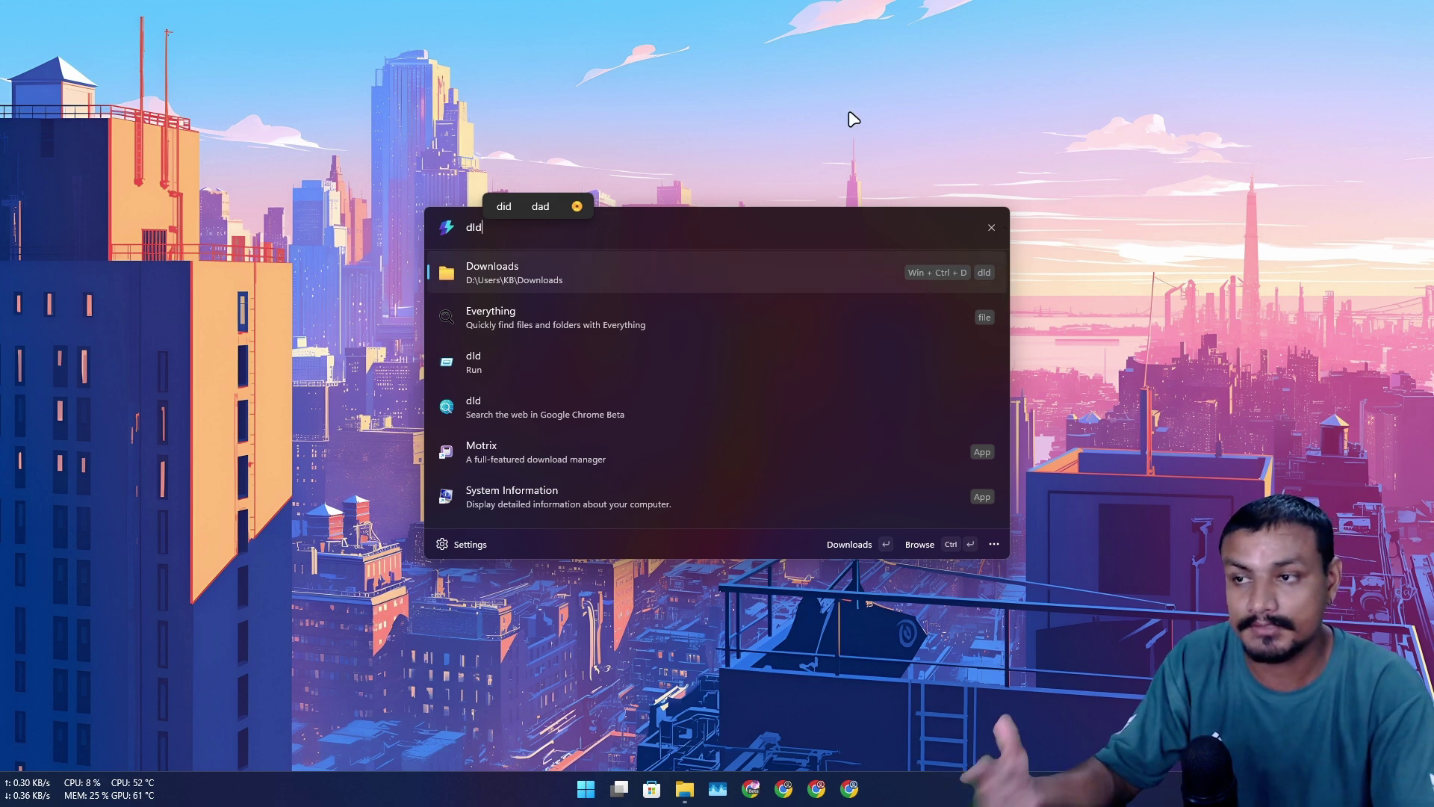
pyautogui.press('Escape')
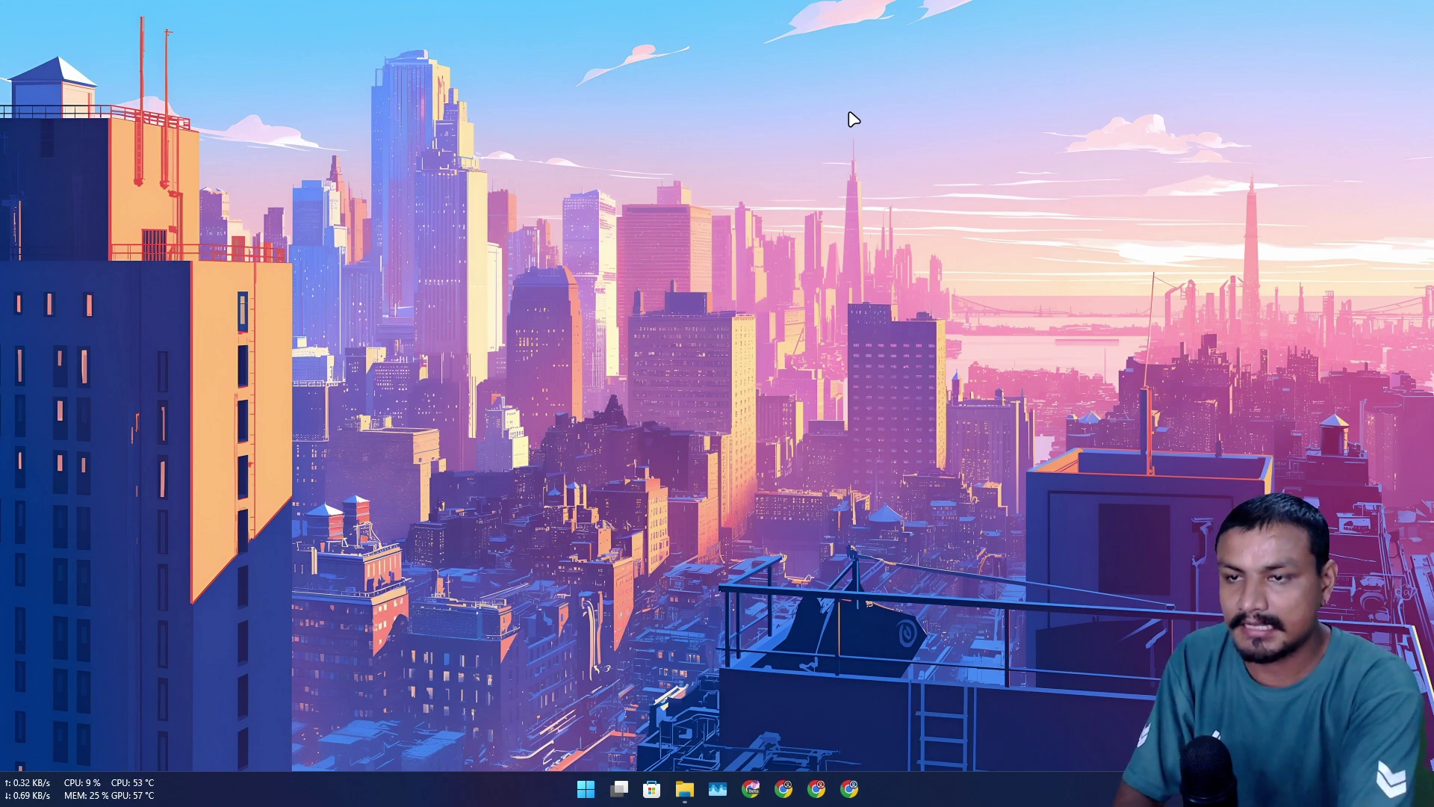
pyautogui.press('ctrl+super+Right')
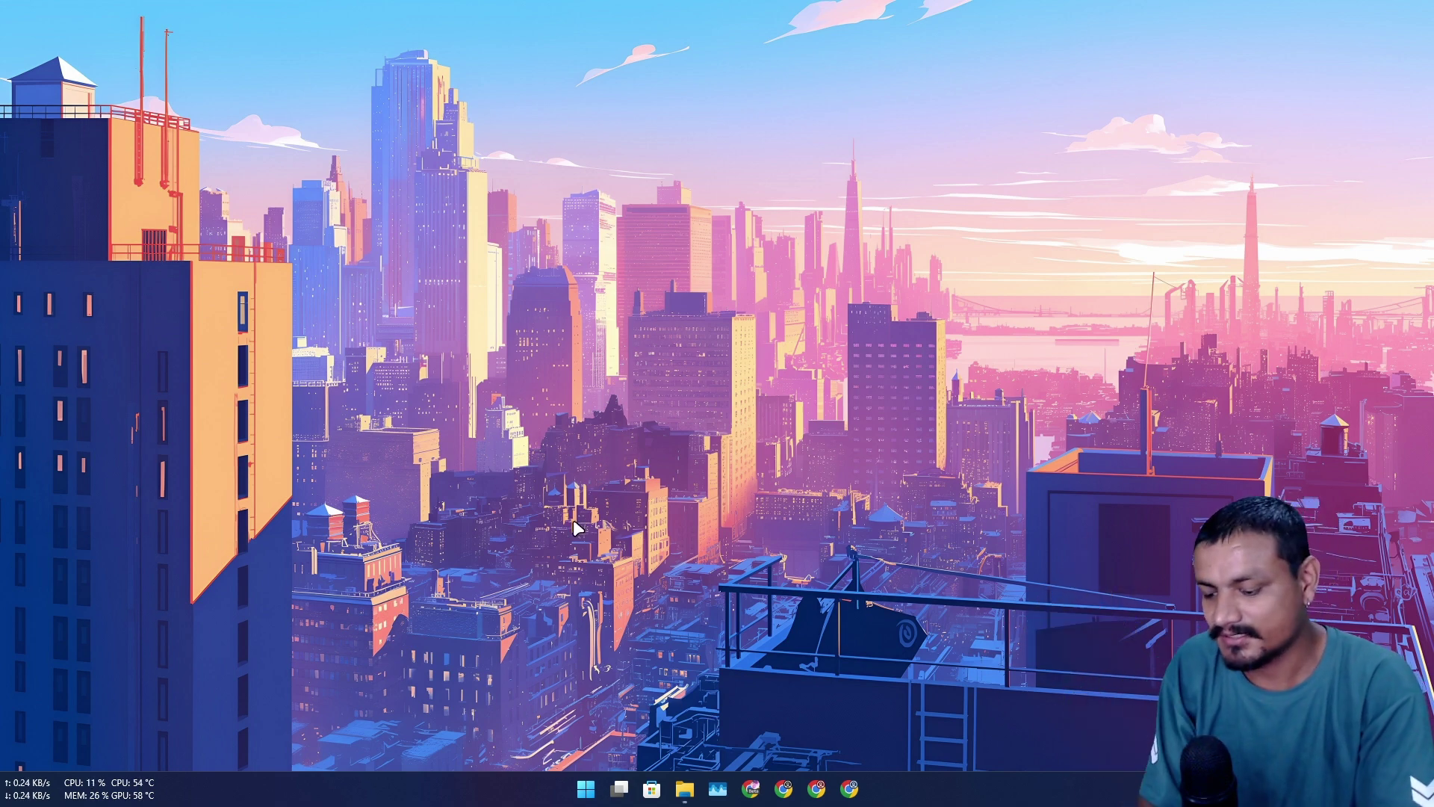
# Record Win+Ctrl+Shift+D as the Downloads bookmark's new shortcut, save it, and close settings
pyautogui.scroll(-3, 563, 439)
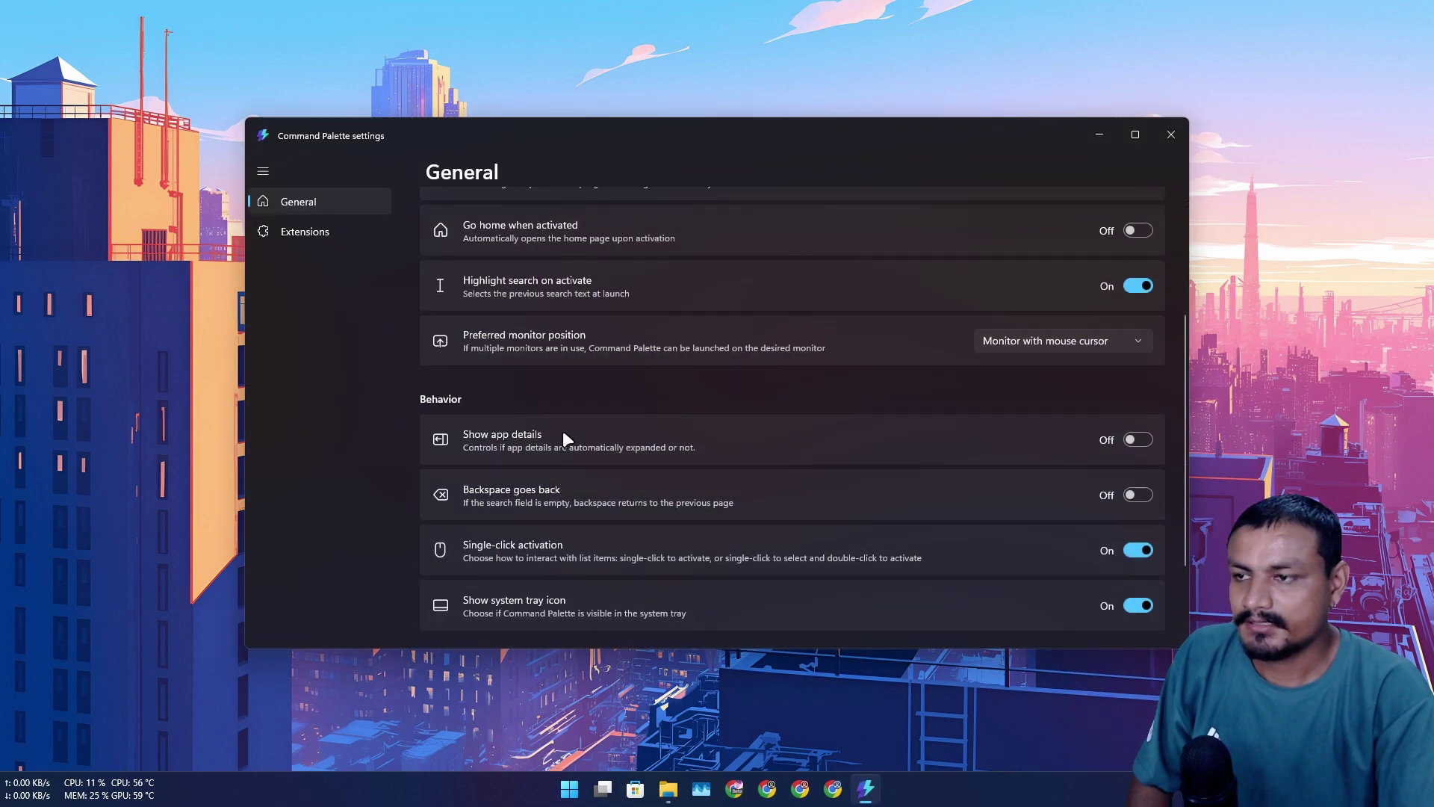
pyautogui.scroll(3, 563, 438)
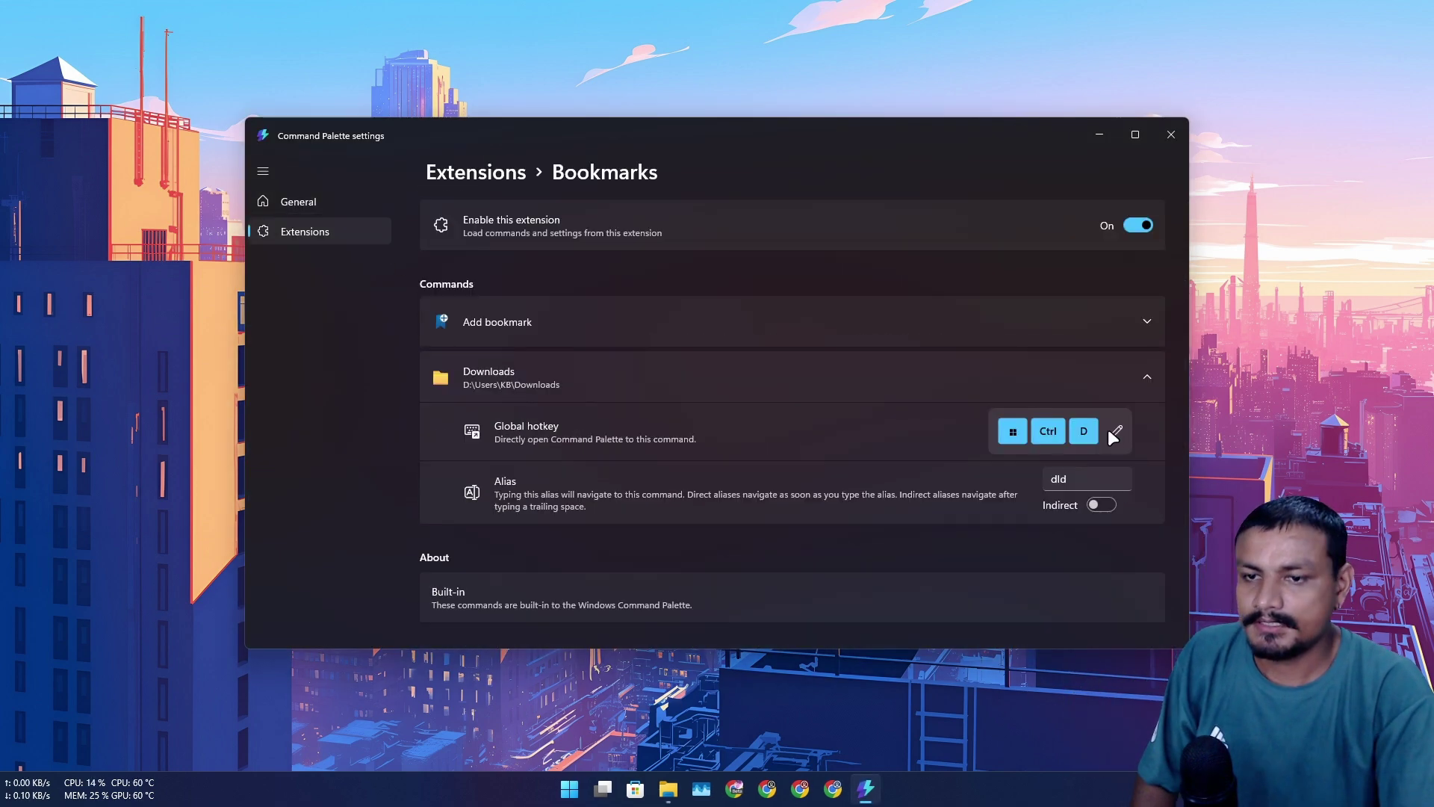
pyautogui.click(1116, 432)
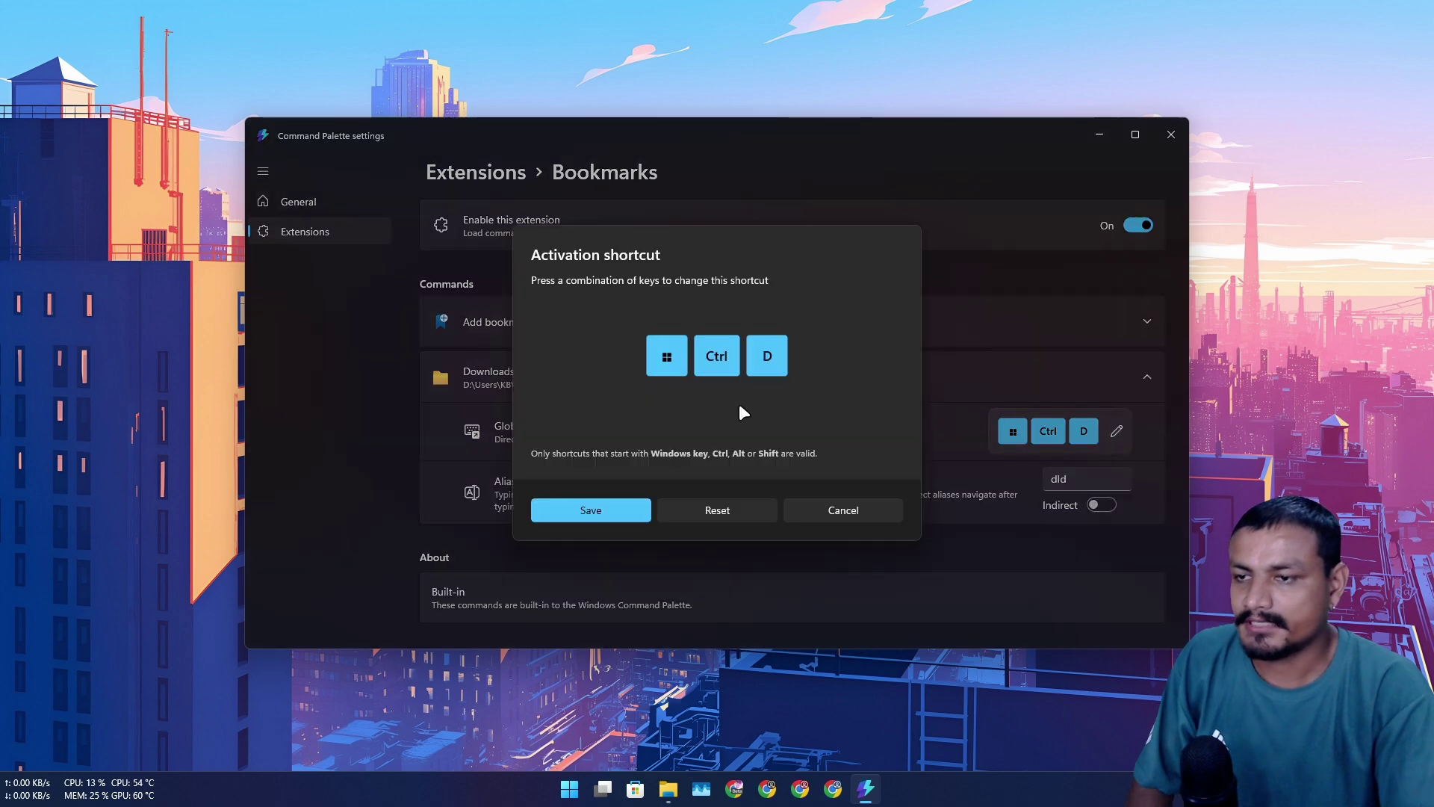
pyautogui.press('super')
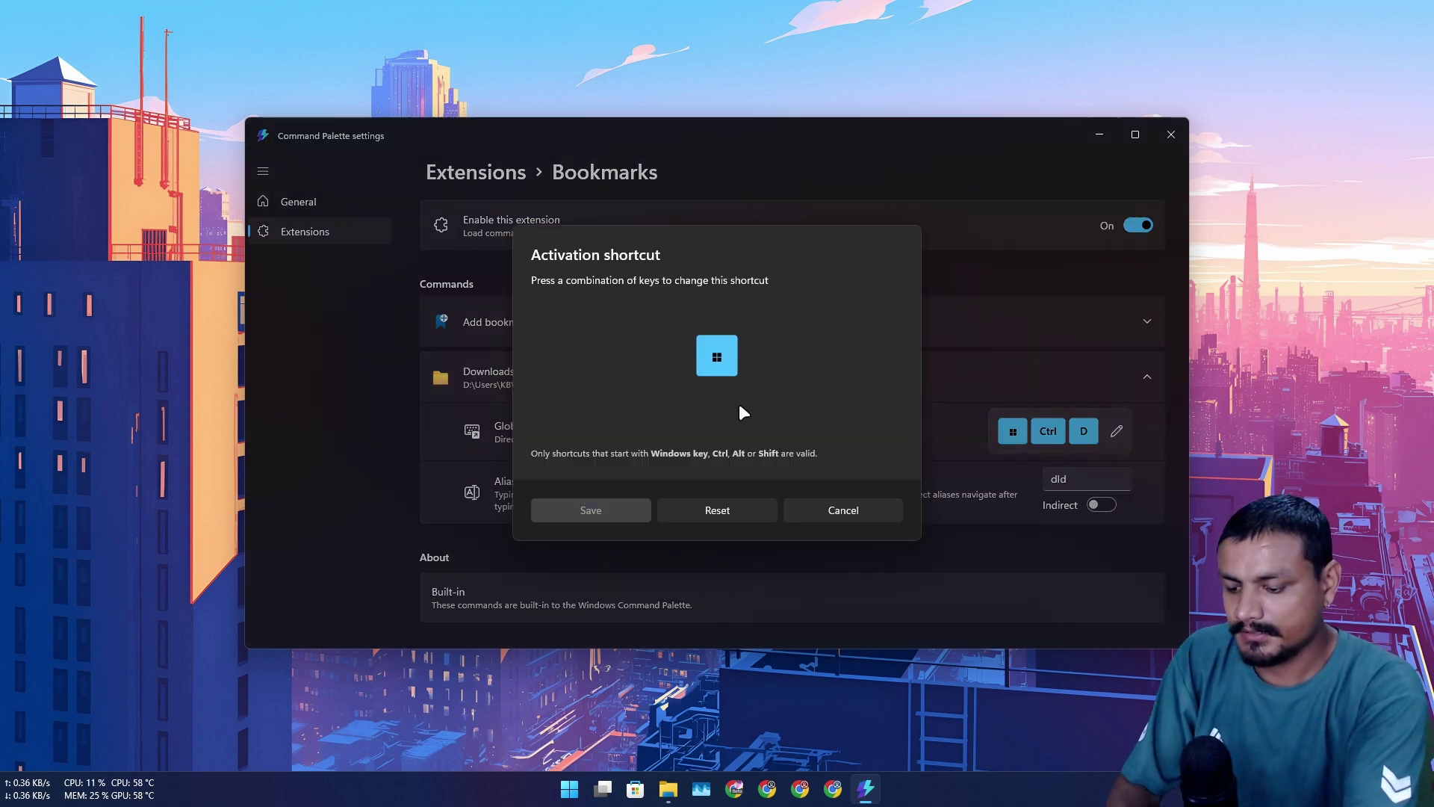
pyautogui.hotkey('ctrl', 'shift')
pyautogui.press('super+ctrl+shift+d')
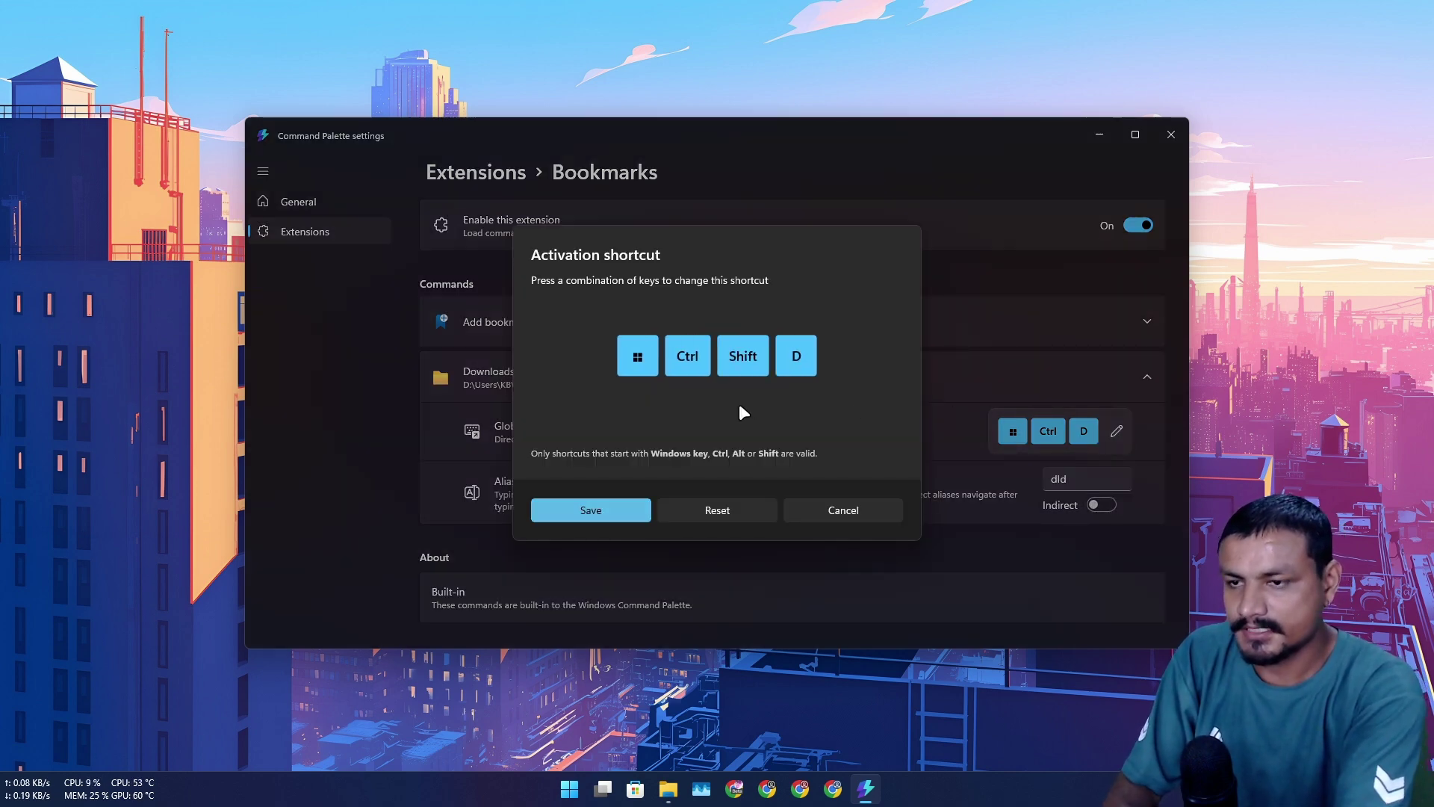
pyautogui.click(591, 510)
pyautogui.press('super+ctrl+shift+d')
pyautogui.press('Escape')
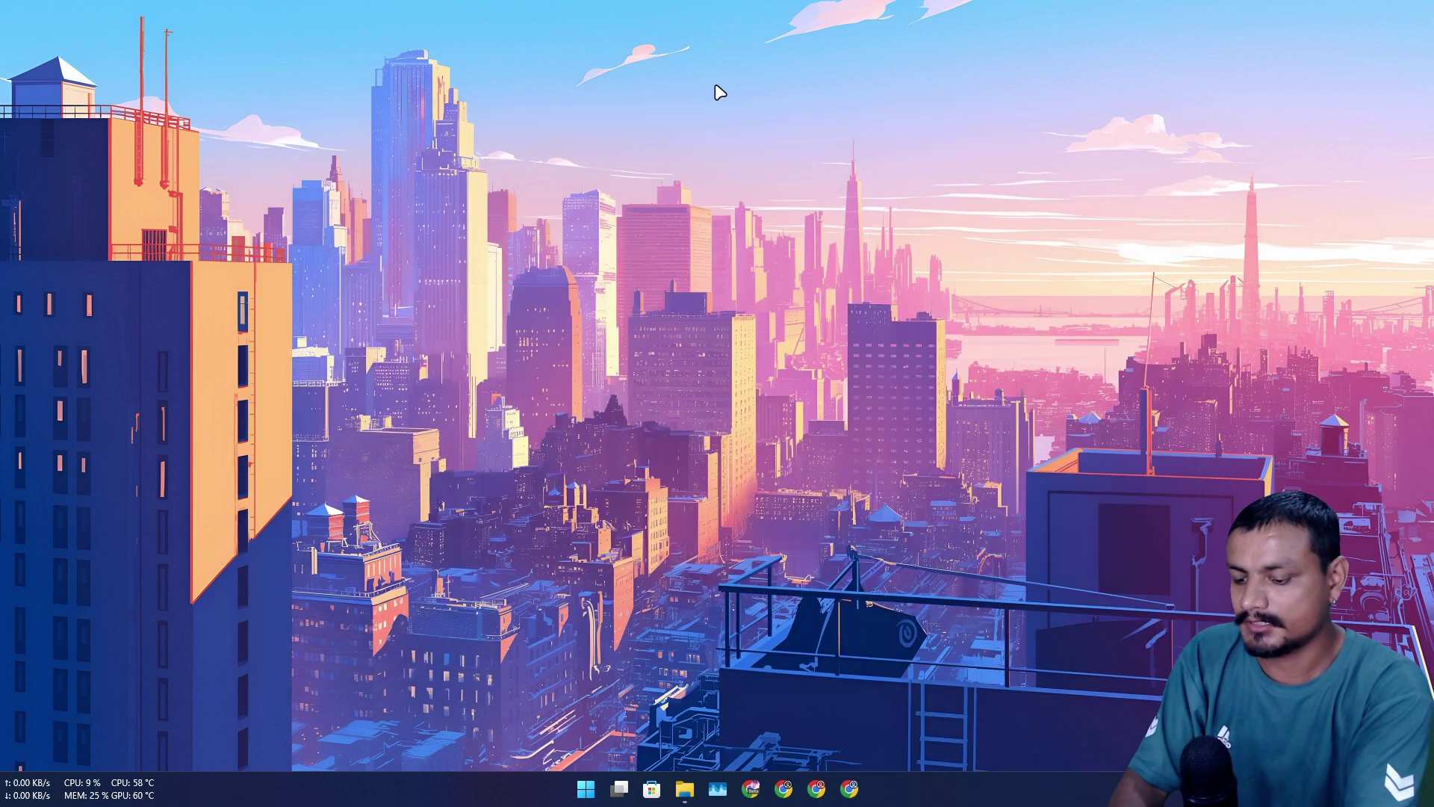
# Launch Downloads with Win+Ctrl+Shift+D, close that Explorer window, and bring back Command Palette
pyautogui.press('super+ctrl+shift+d')
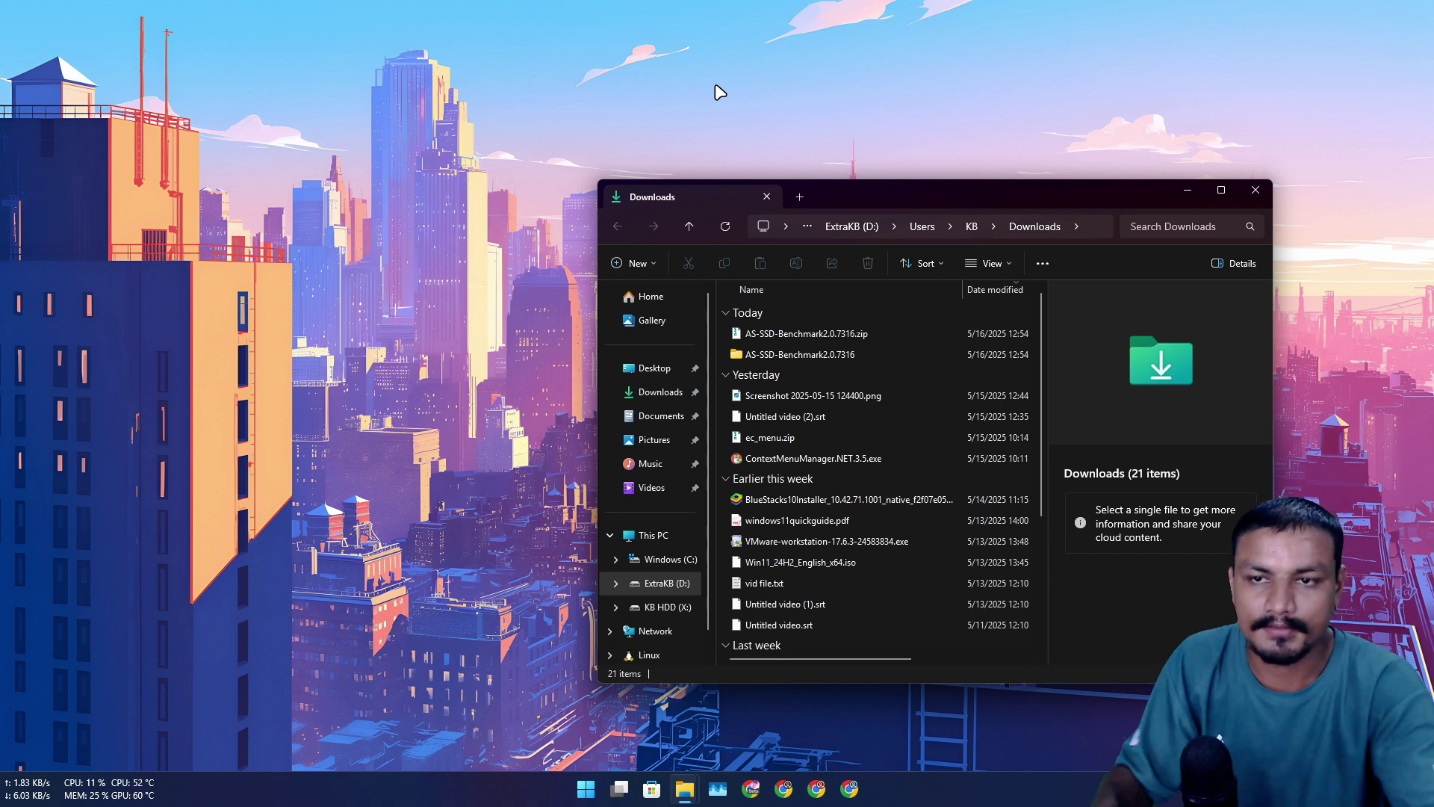
pyautogui.hotkey('alt', 'F4')
pyautogui.press('super+alt+space')
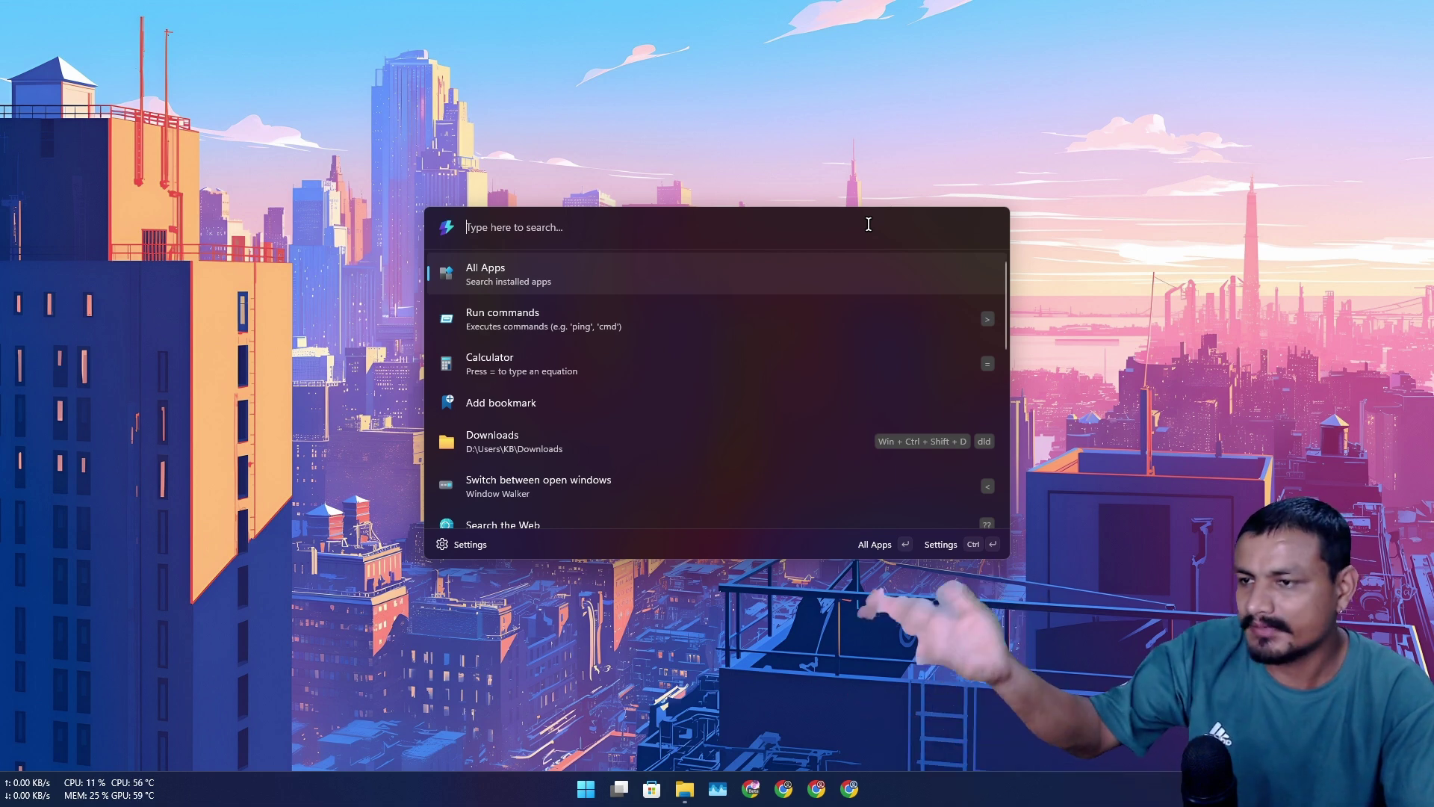
# Browse the extension gallery to EverythingCmdPal 0.2.0.0 and show its more-commands menu with Update
pyautogui.scroll(-2, 857, 445)
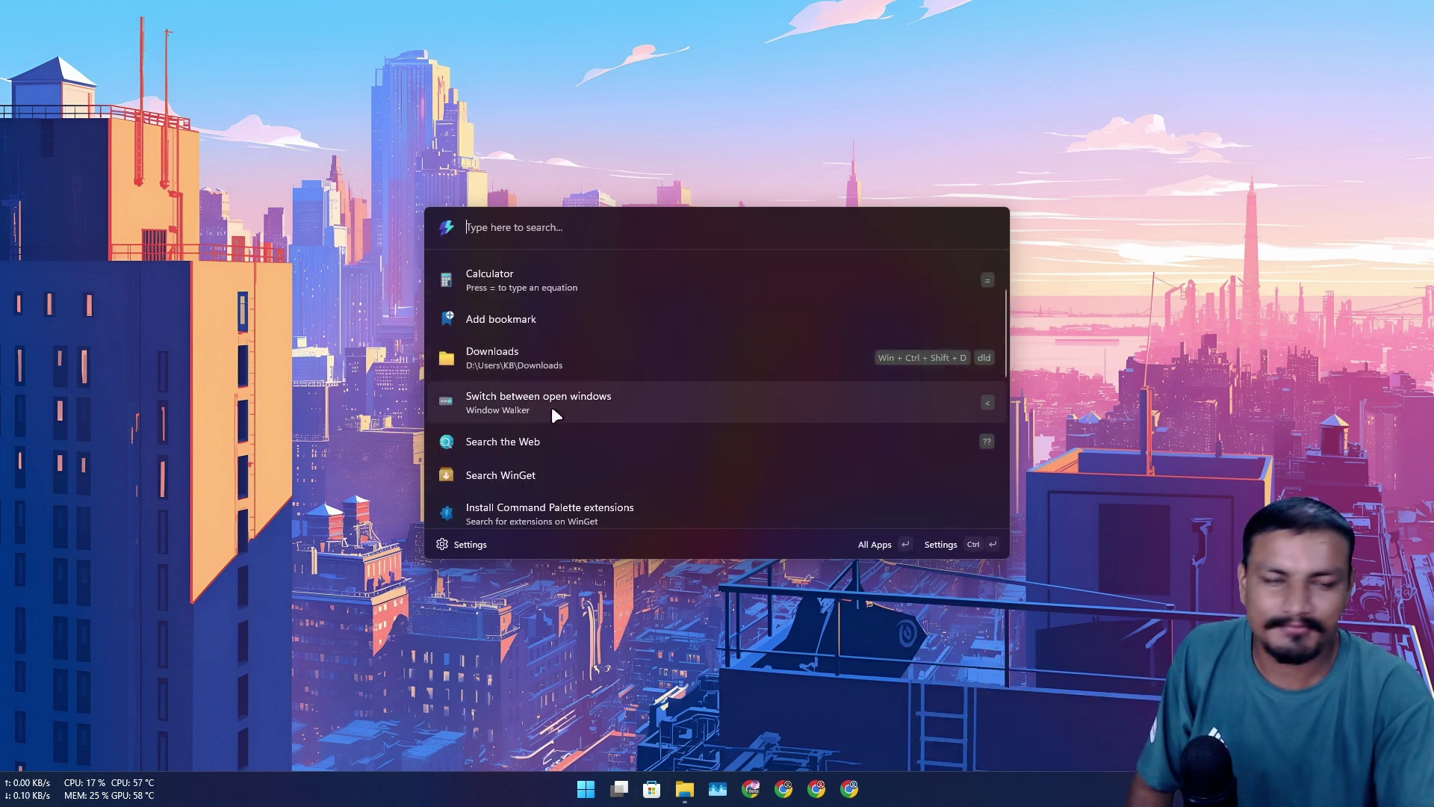
pyautogui.scroll(-2, 547, 464)
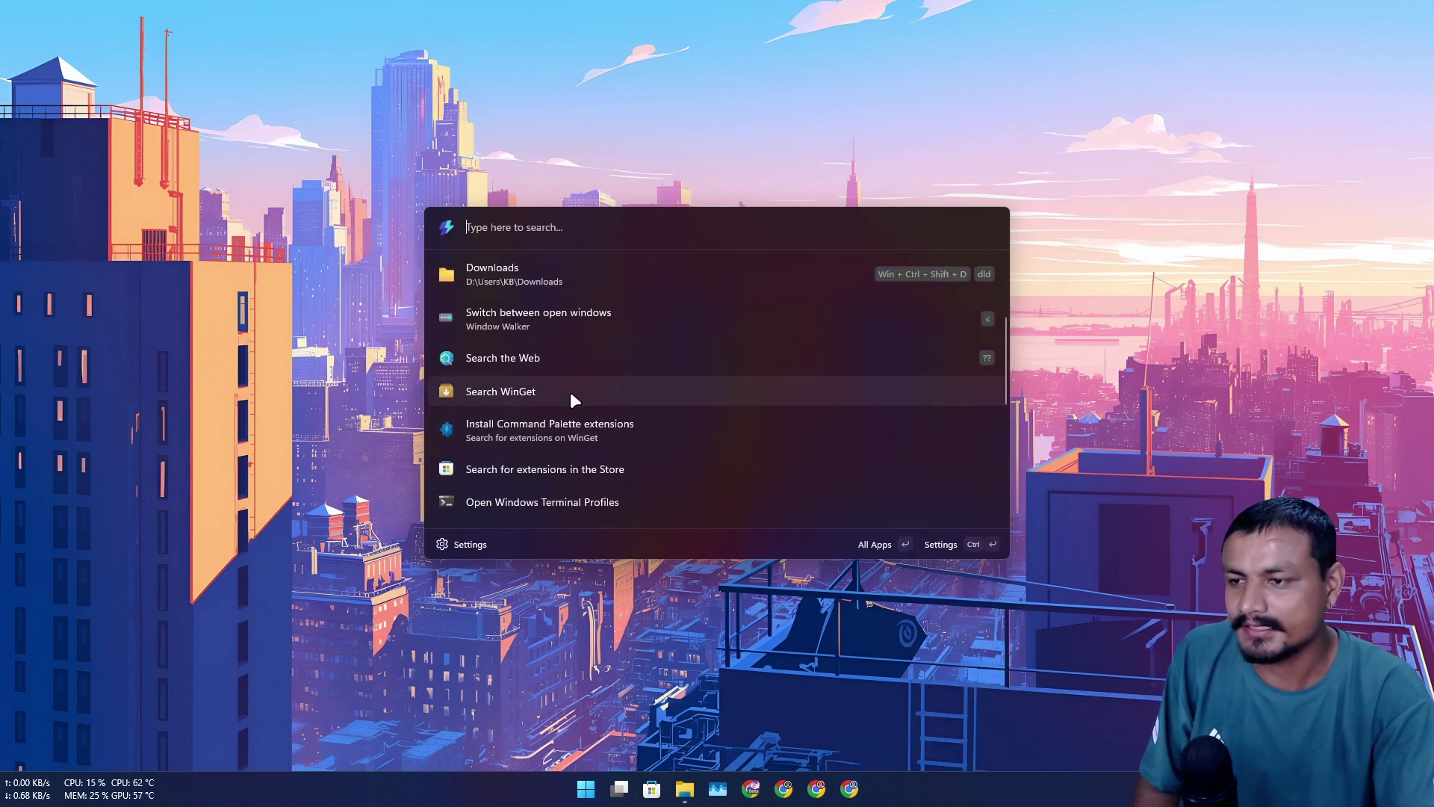
pyautogui.click(558, 424)
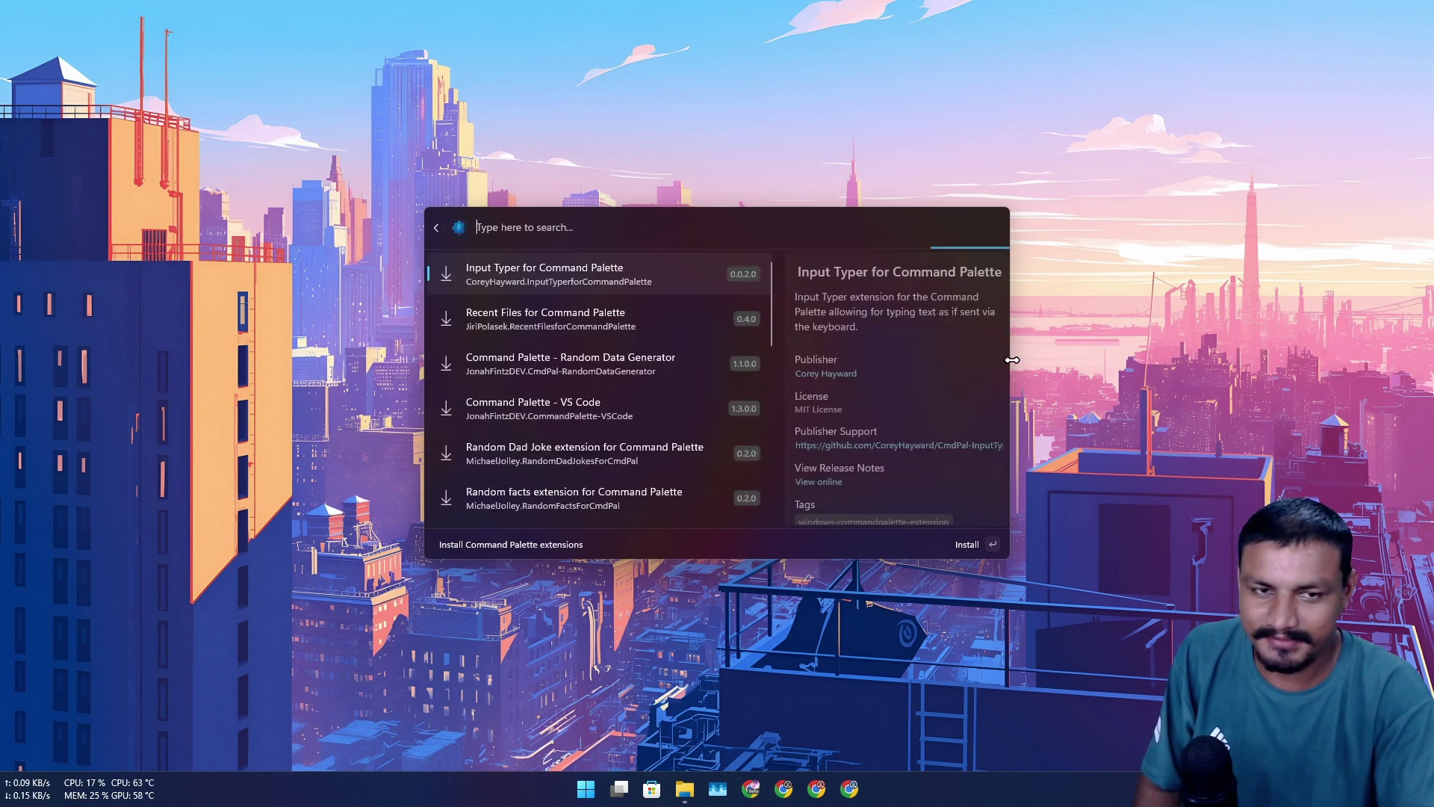
pyautogui.scroll(-2, 598, 410)
pyautogui.scroll(-2, 668, 330)
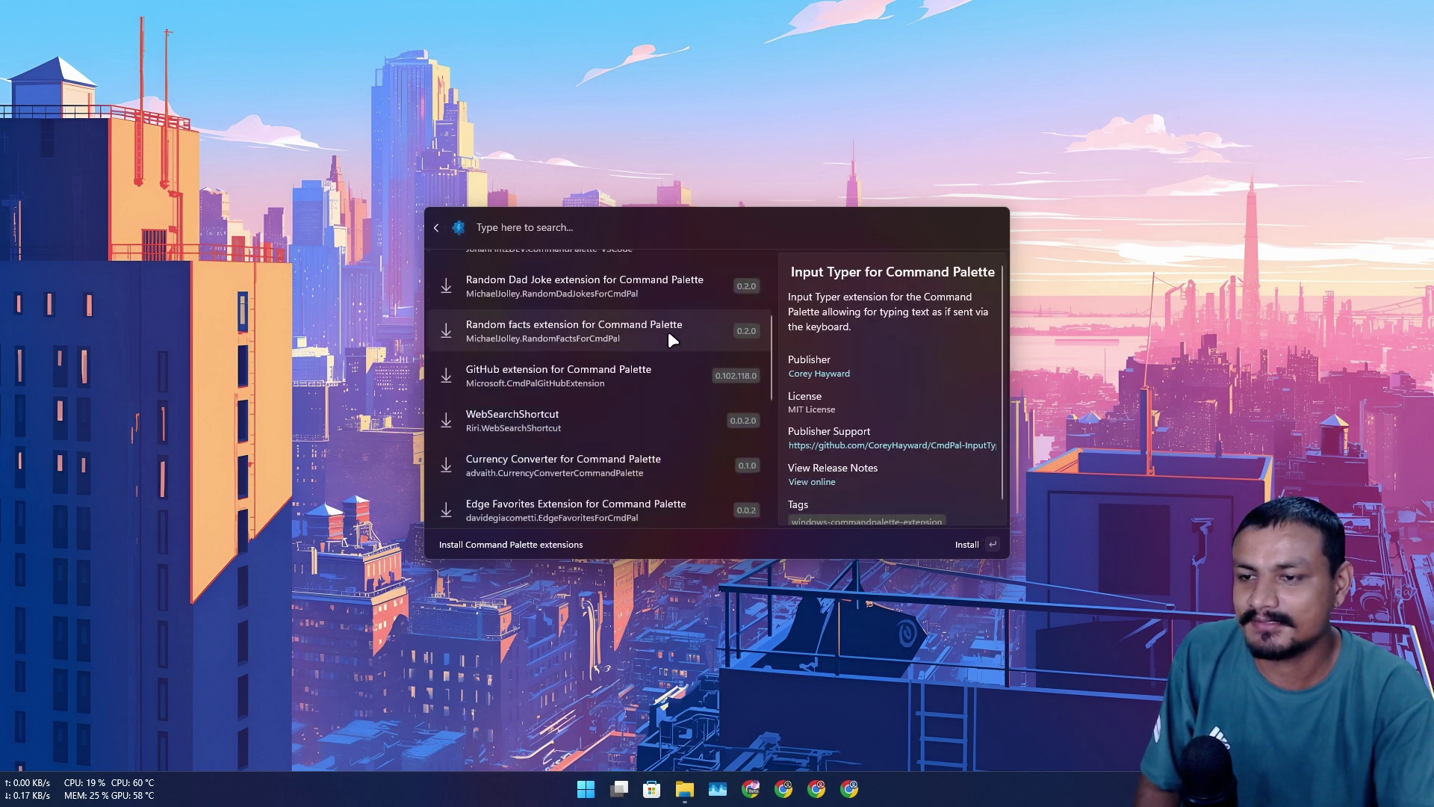
pyautogui.scroll(-5, 665, 441)
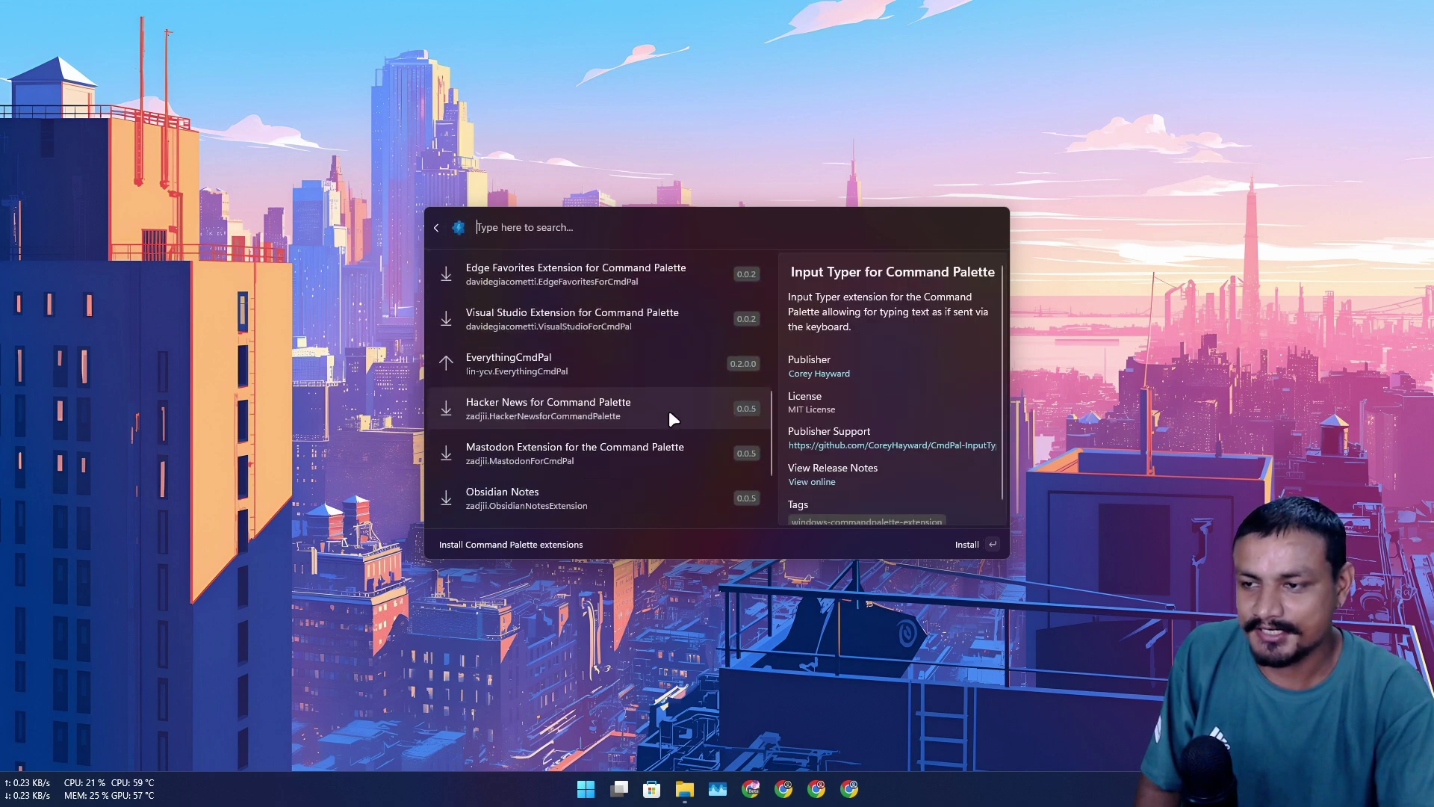
pyautogui.scroll(-1, 669, 418)
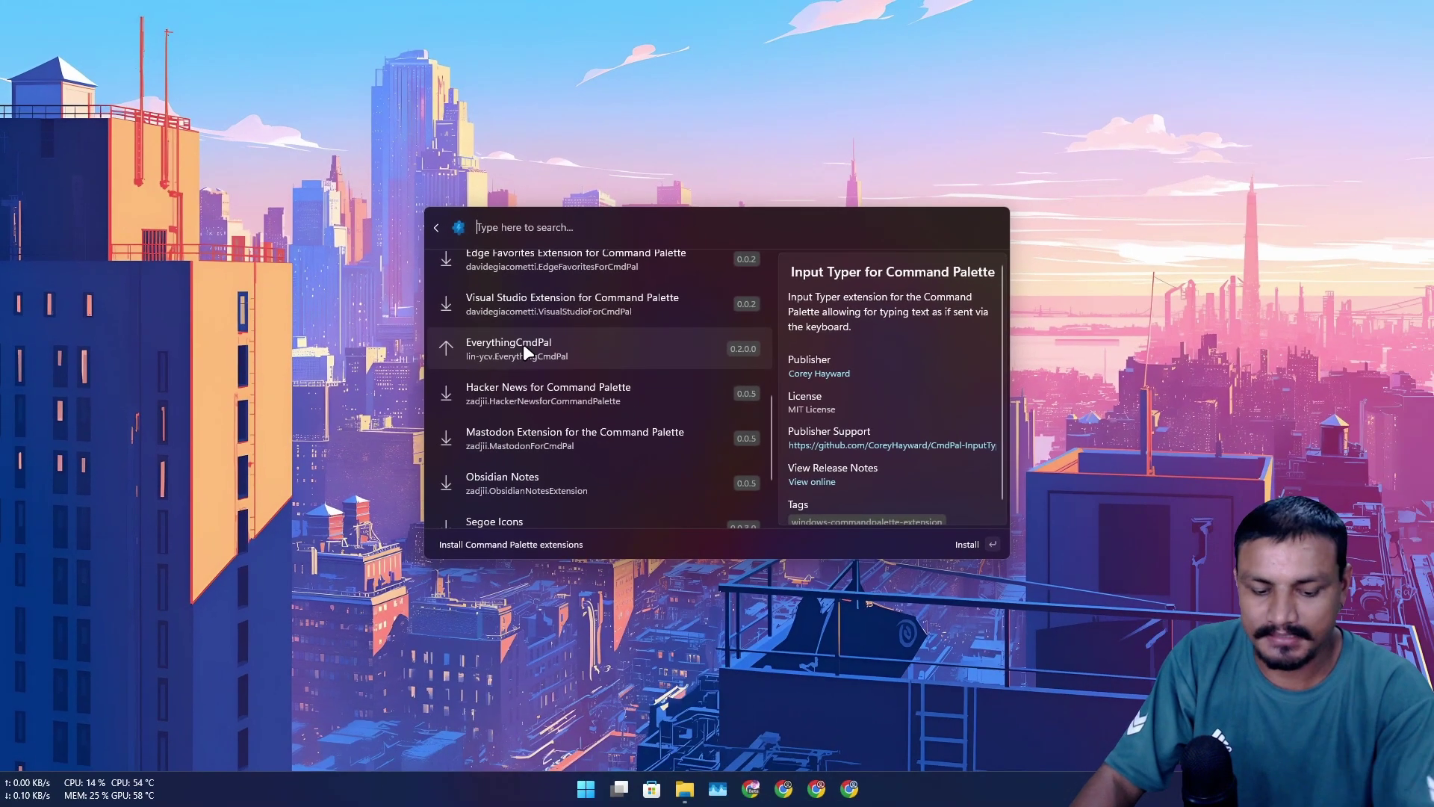
pyautogui.press('Down')
pyautogui.press('Down')
pyautogui.press('Down')
pyautogui.press('Down')
pyautogui.press('Down')
pyautogui.press('Down')
pyautogui.press('Down')
pyautogui.press('Down')
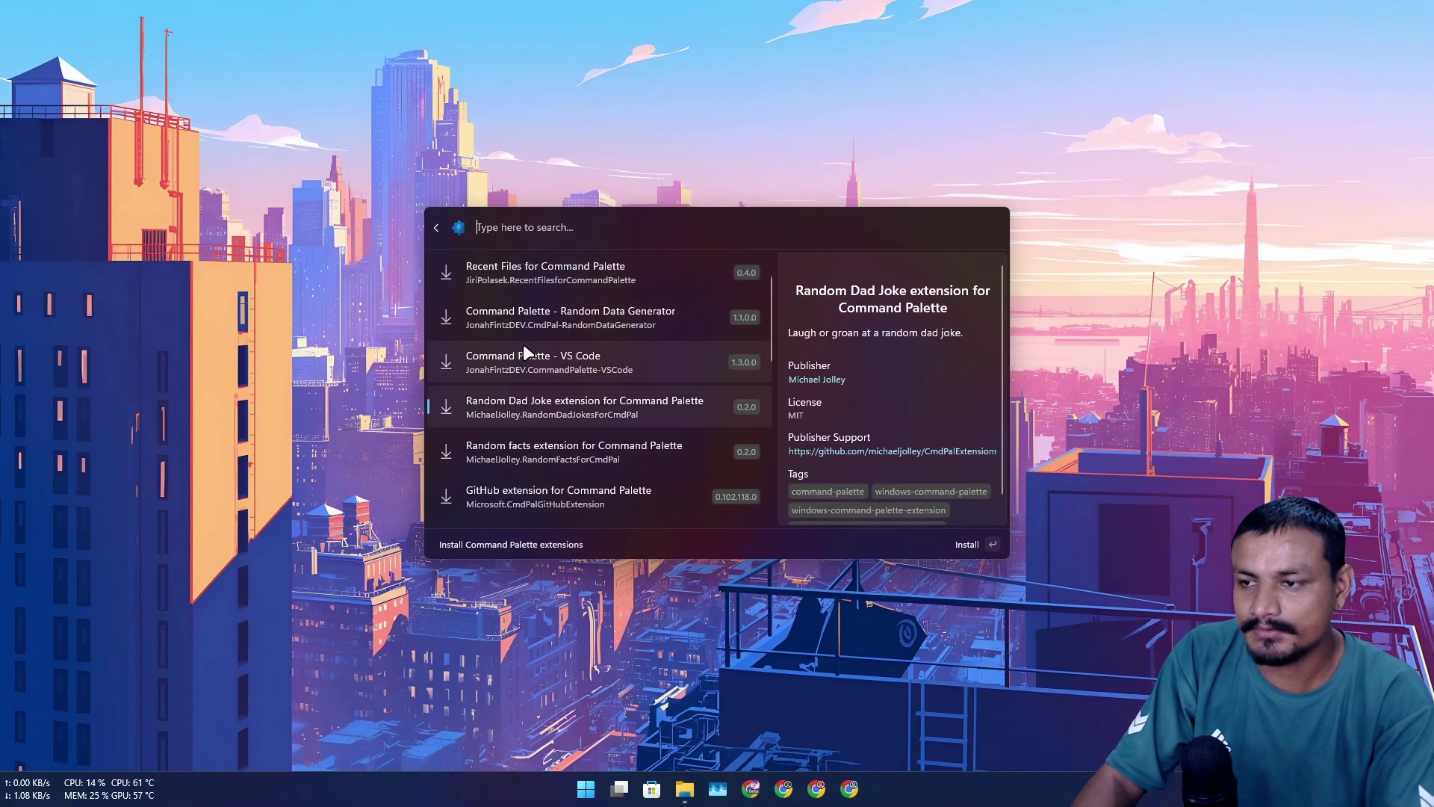
pyautogui.press('Down')
pyautogui.press('Down')
pyautogui.press('Down')
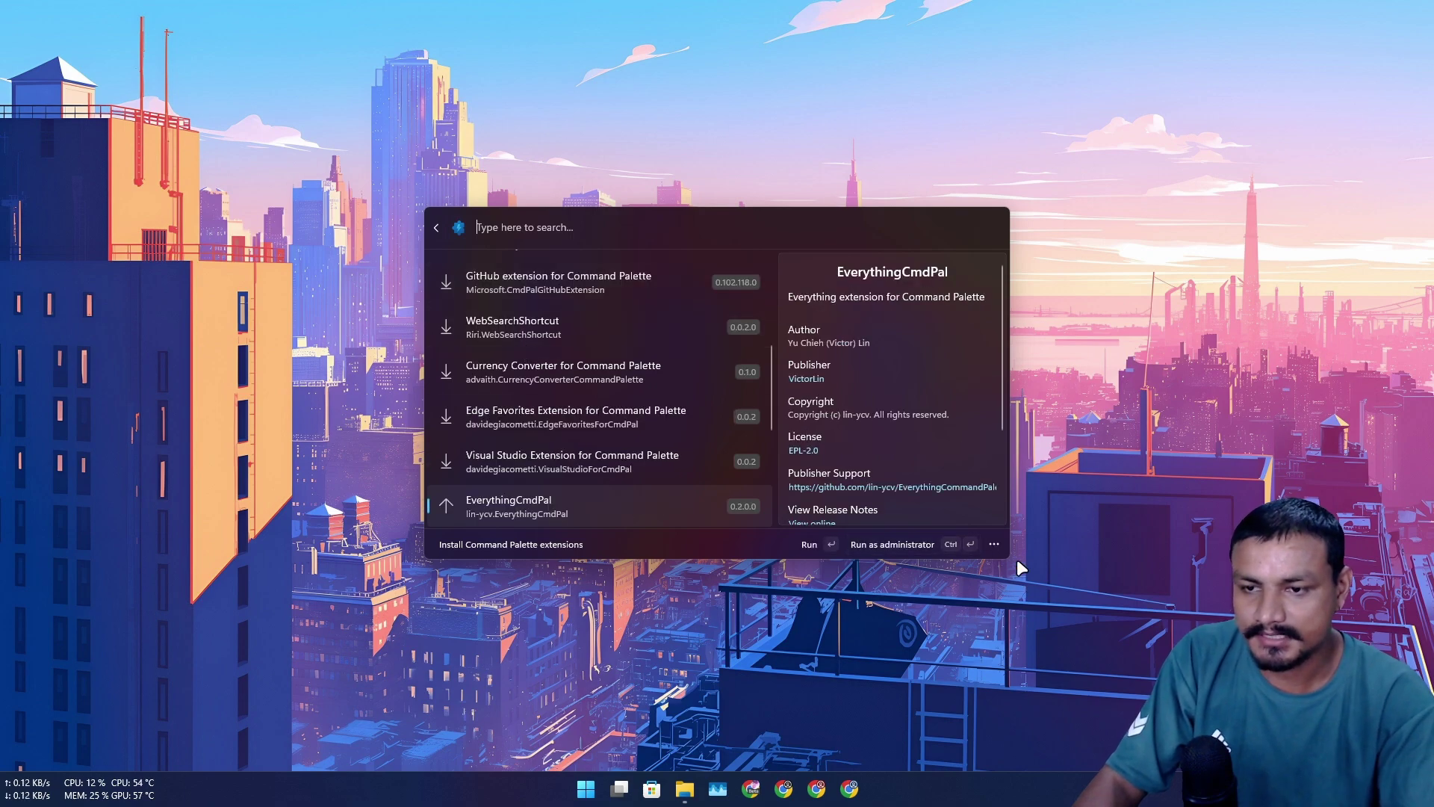
pyautogui.click(993, 543)
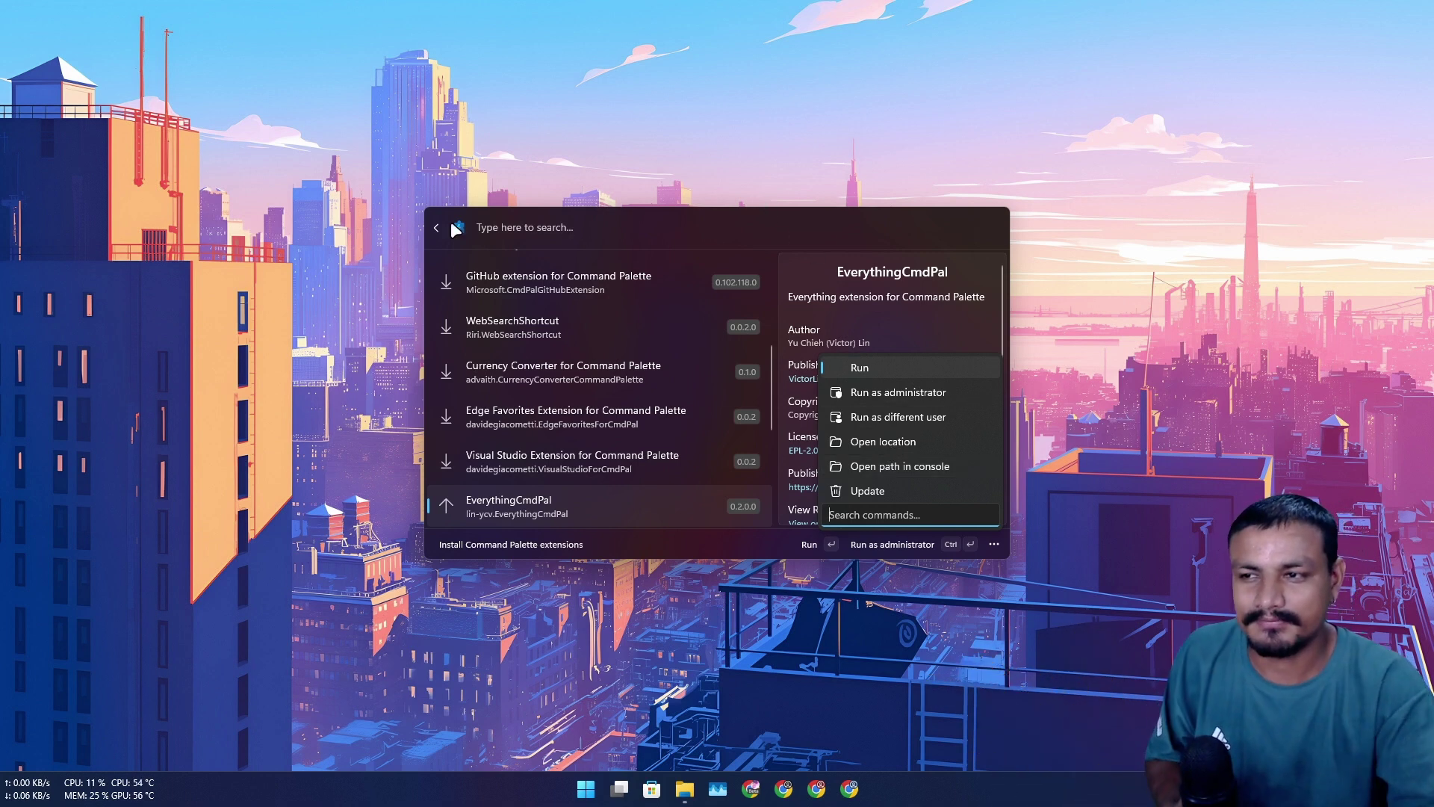
# Reopen Command Palette and back out of the gallery to the home list with the Downloads bookmark
pyautogui.press('super+alt+space')
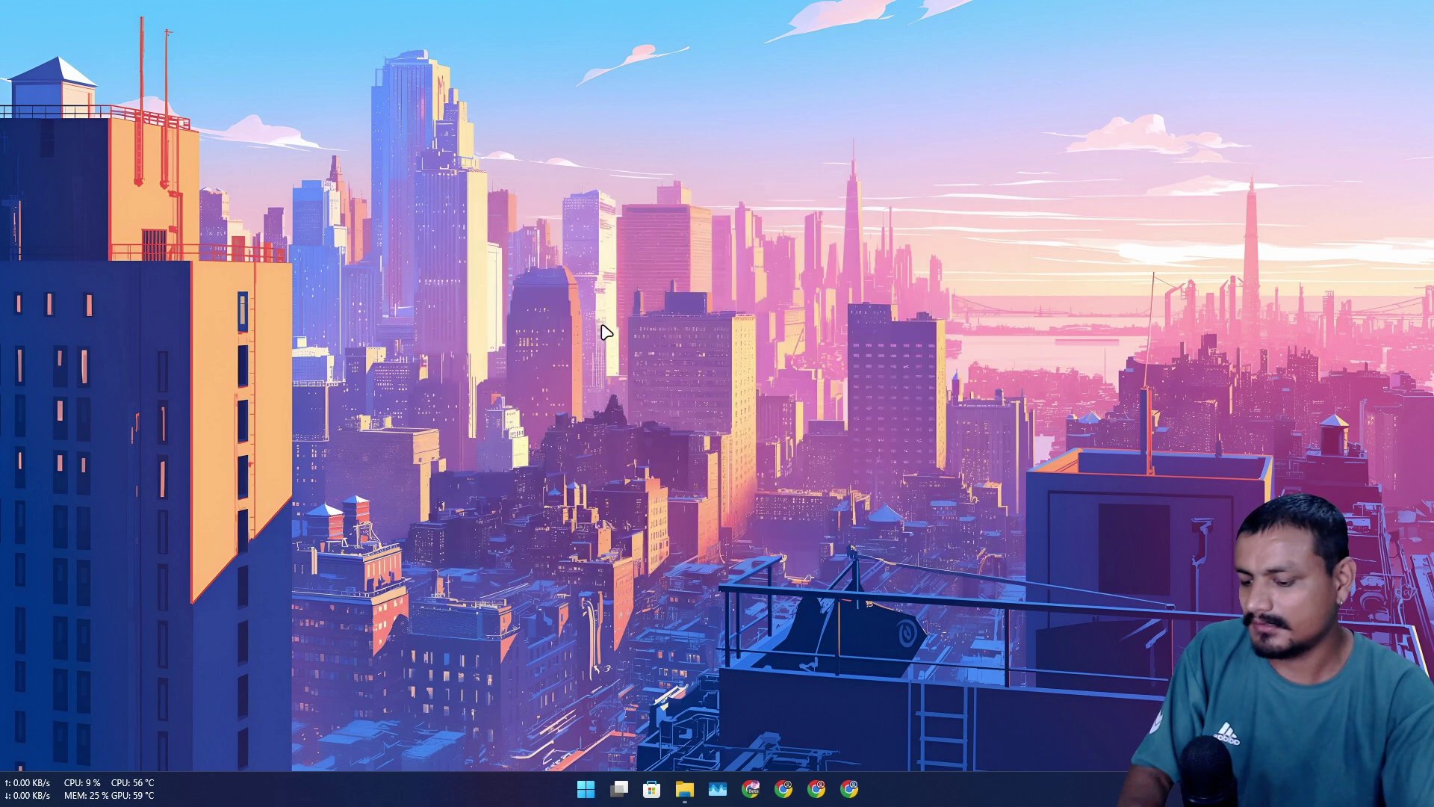
pyautogui.press('super+alt+space')
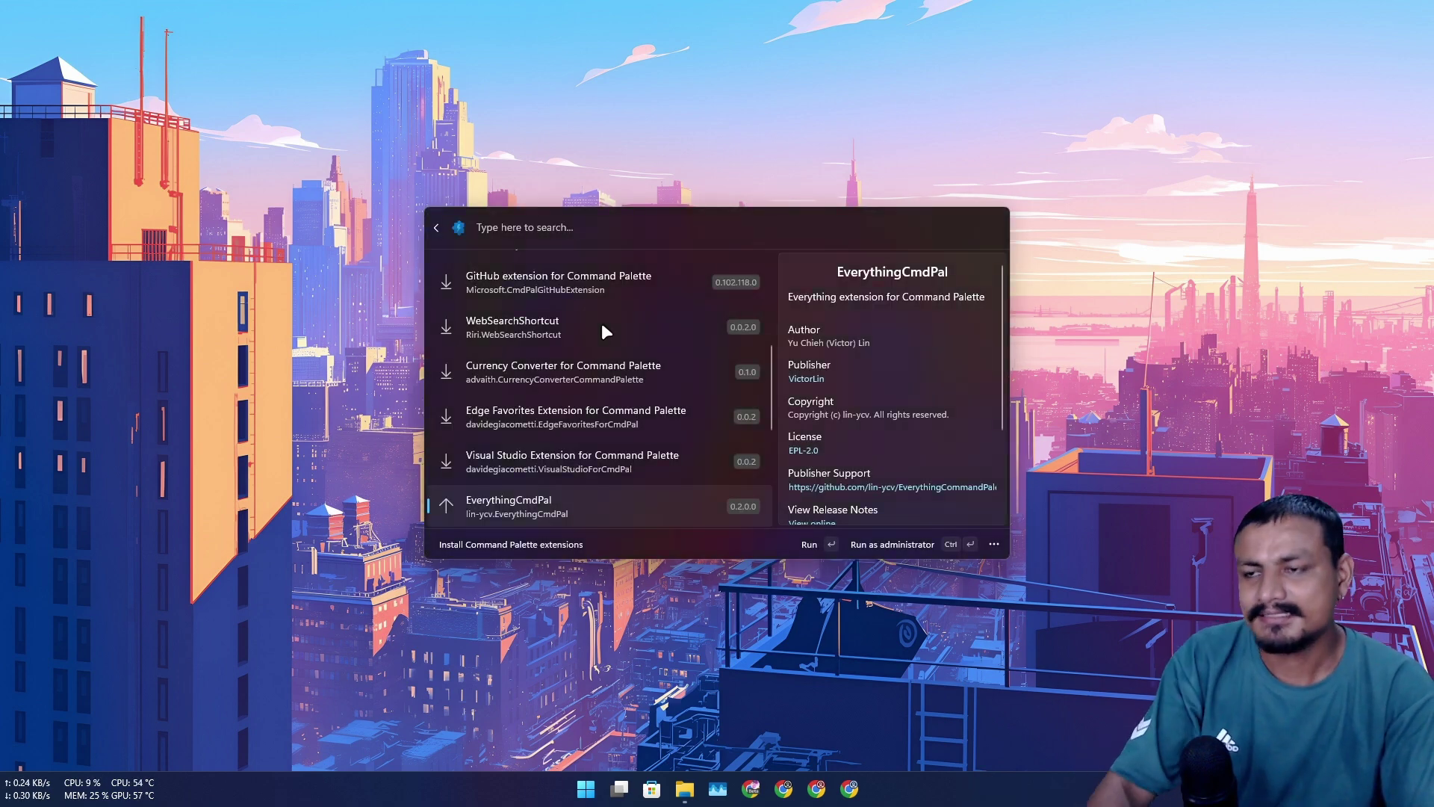
pyautogui.press('Escape')
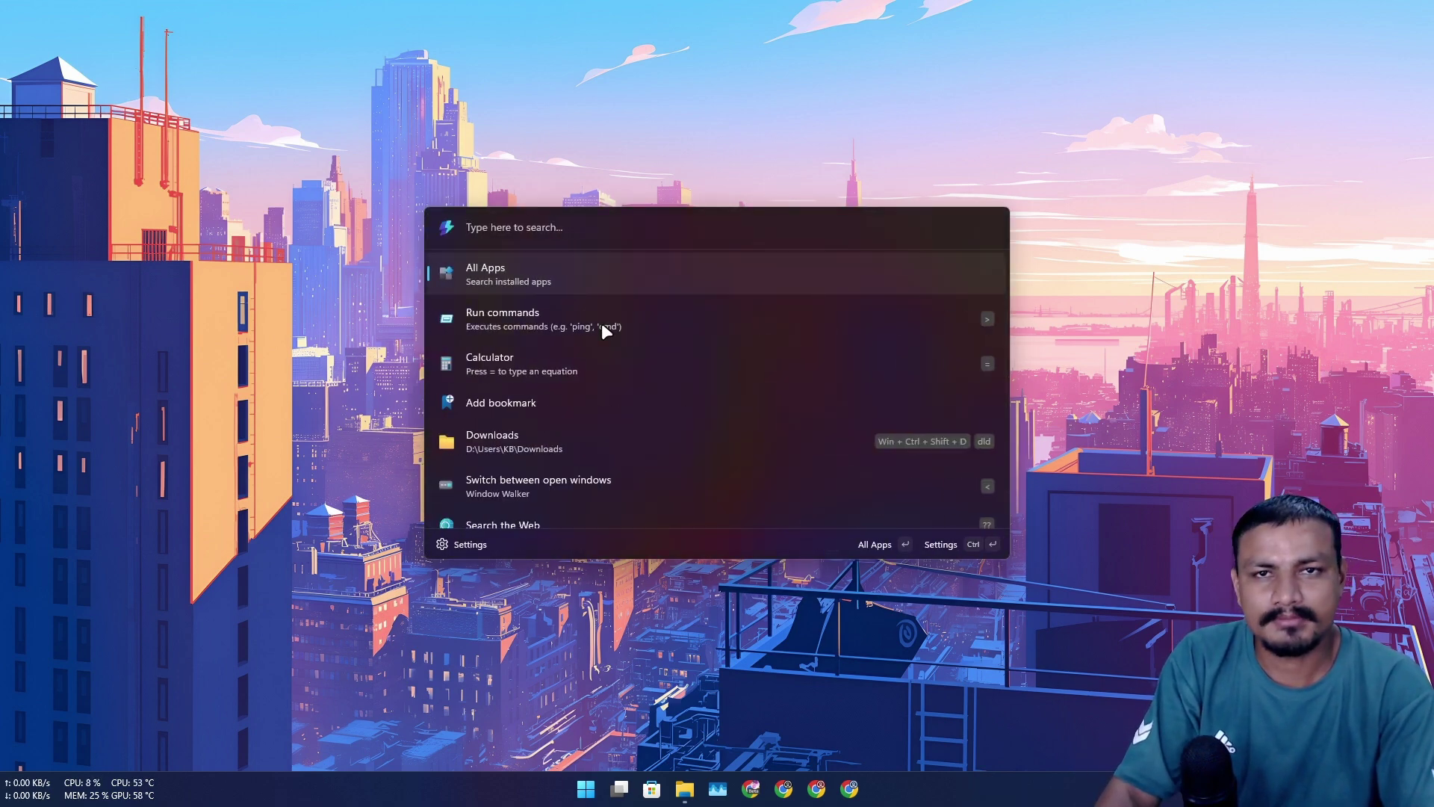
pyautogui.scroll(-10, 684, 416)
pyautogui.scroll(6, 671, 407)
pyautogui.scroll(3, 675, 412)
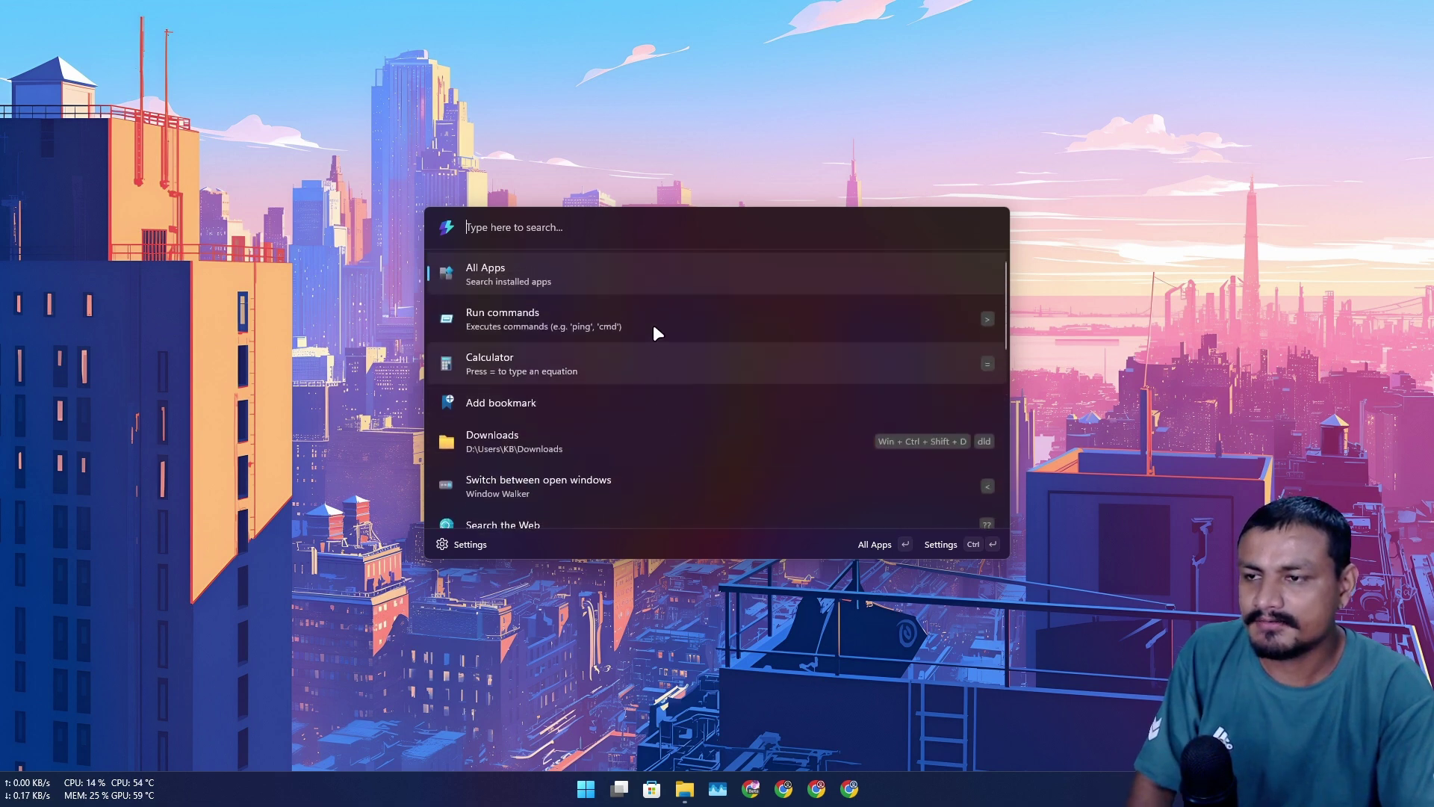